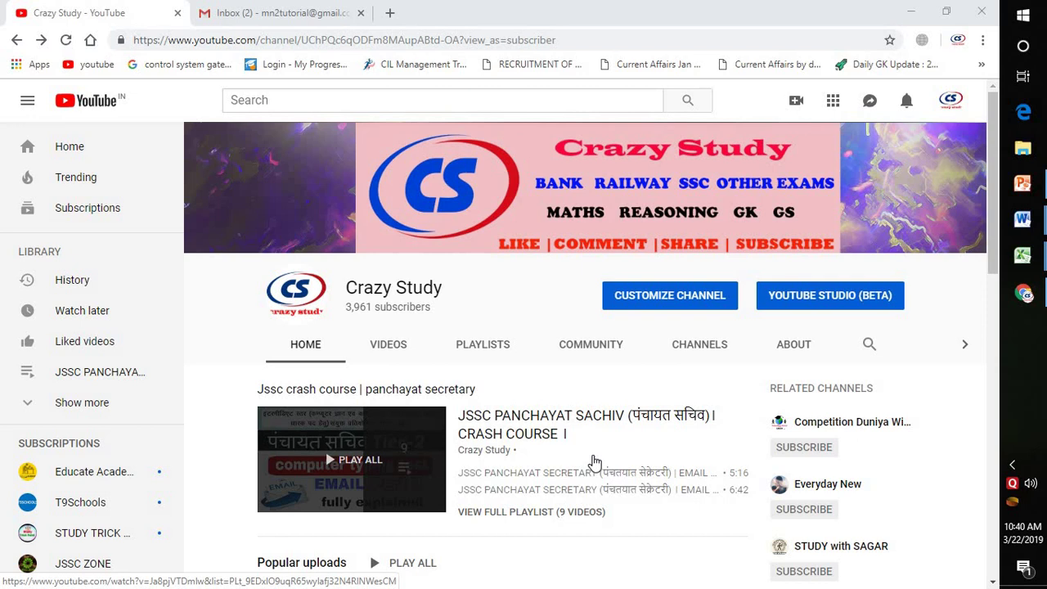
Step: Switch to the JSSC (version 1) workbook in Excel and look over the first column headings in row 5
mouse_move(1023, 256)
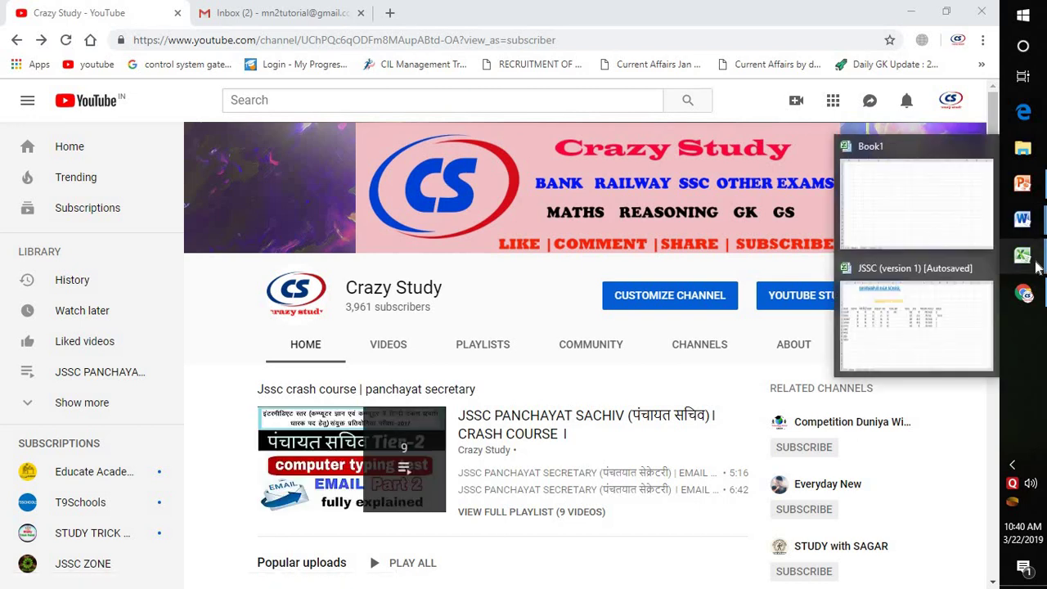
click(940, 297)
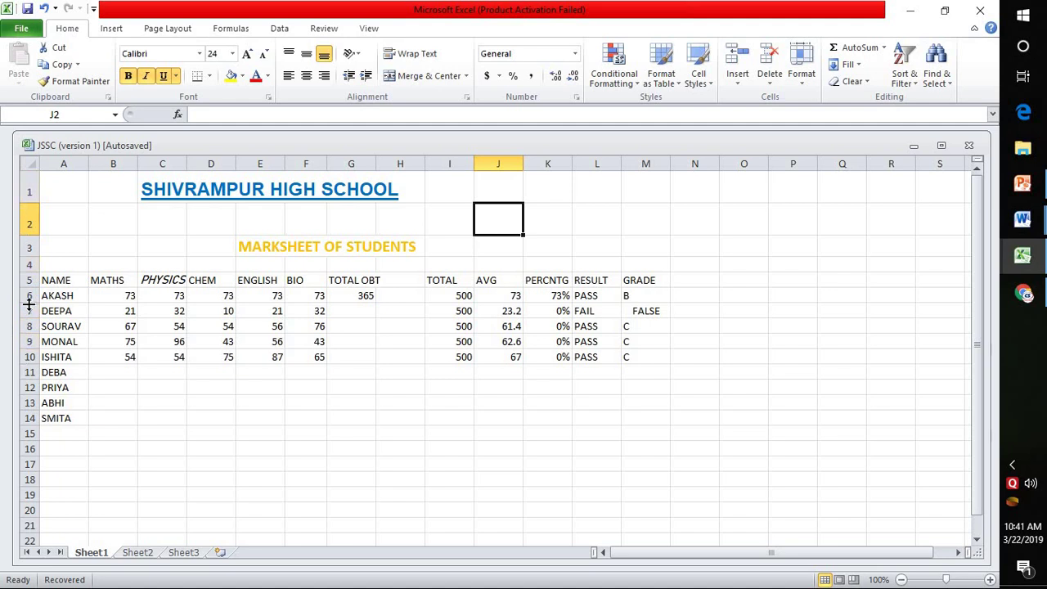
click(70, 279)
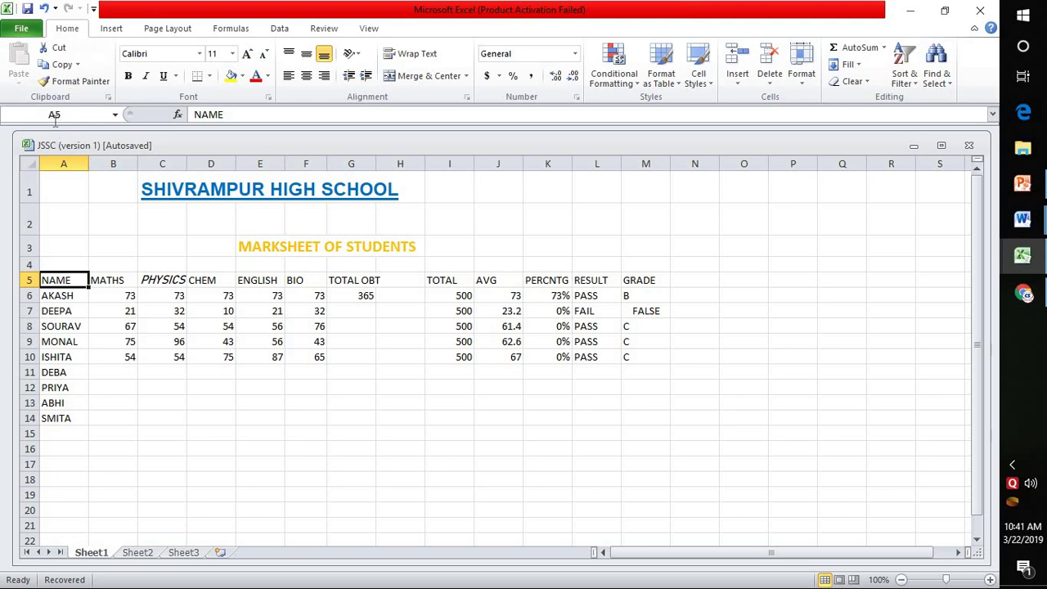
click(123, 278)
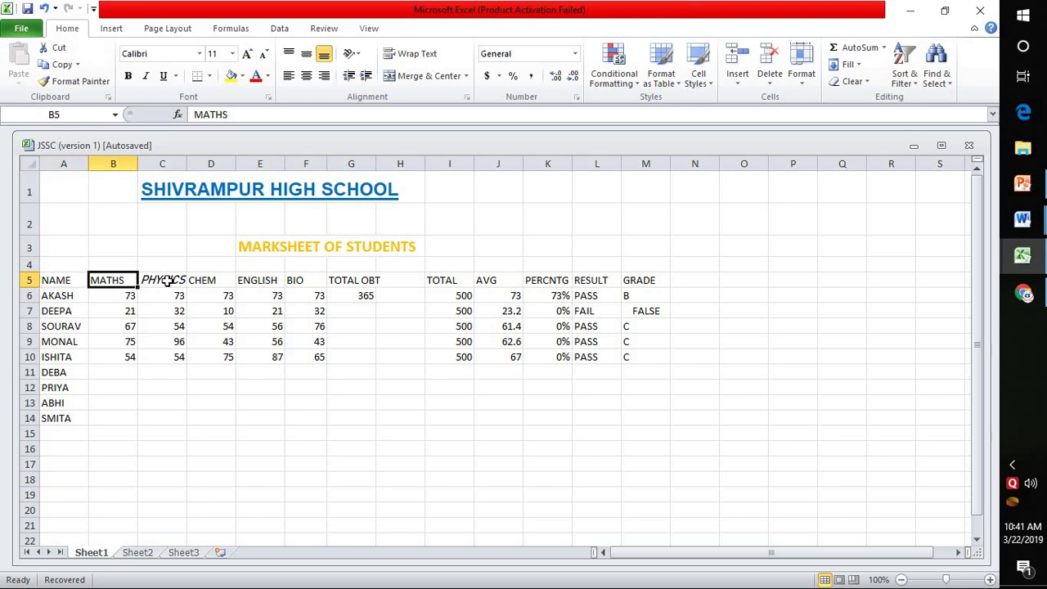
click(166, 280)
click(222, 281)
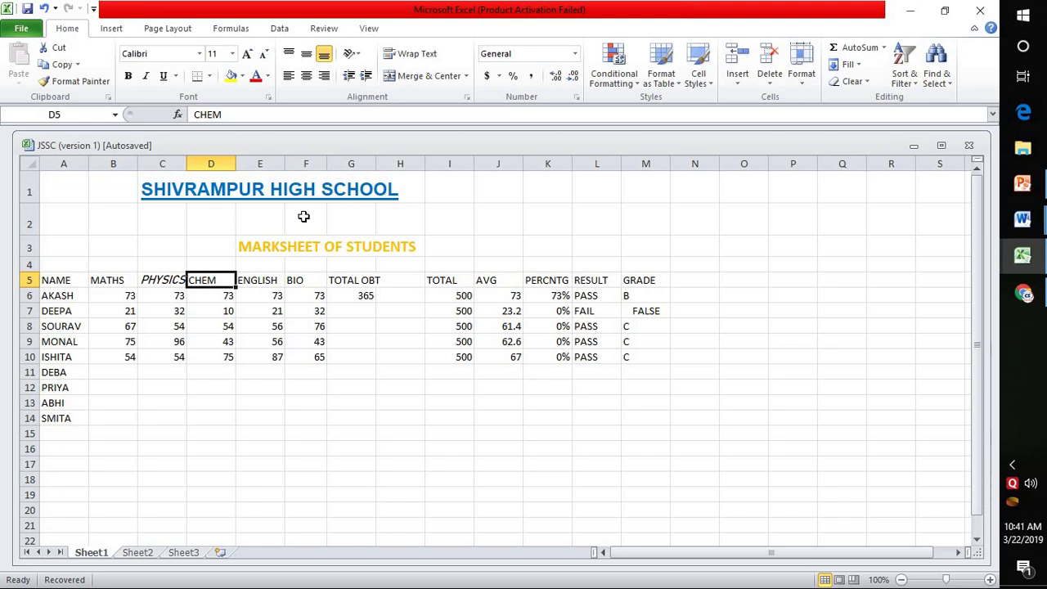
Step: Set the font size of the SHIVRAMPUR HIGH SCHOOL title in C1 to 28
click(152, 187)
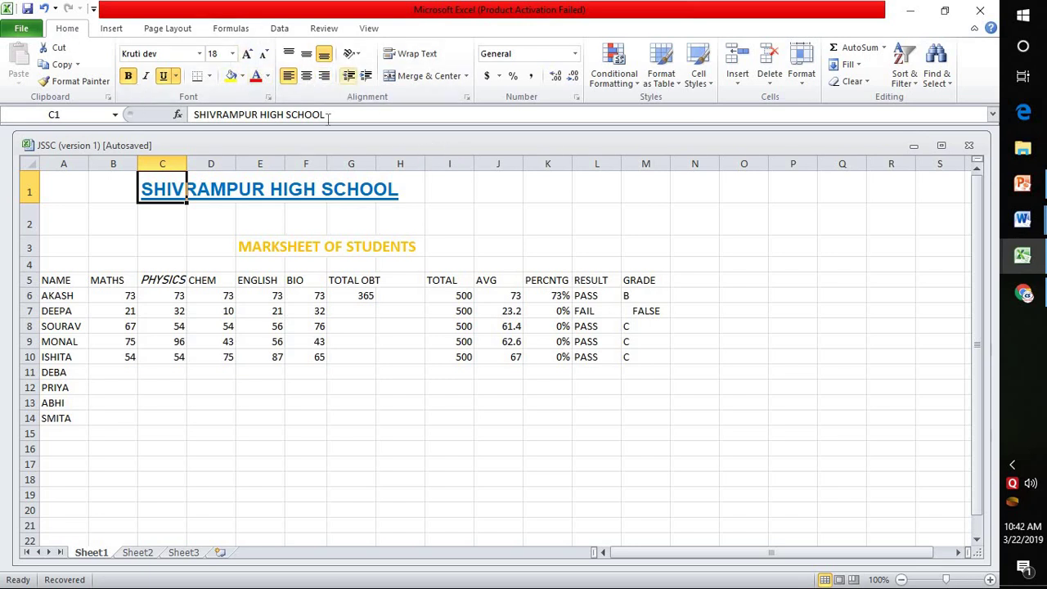
click(232, 53)
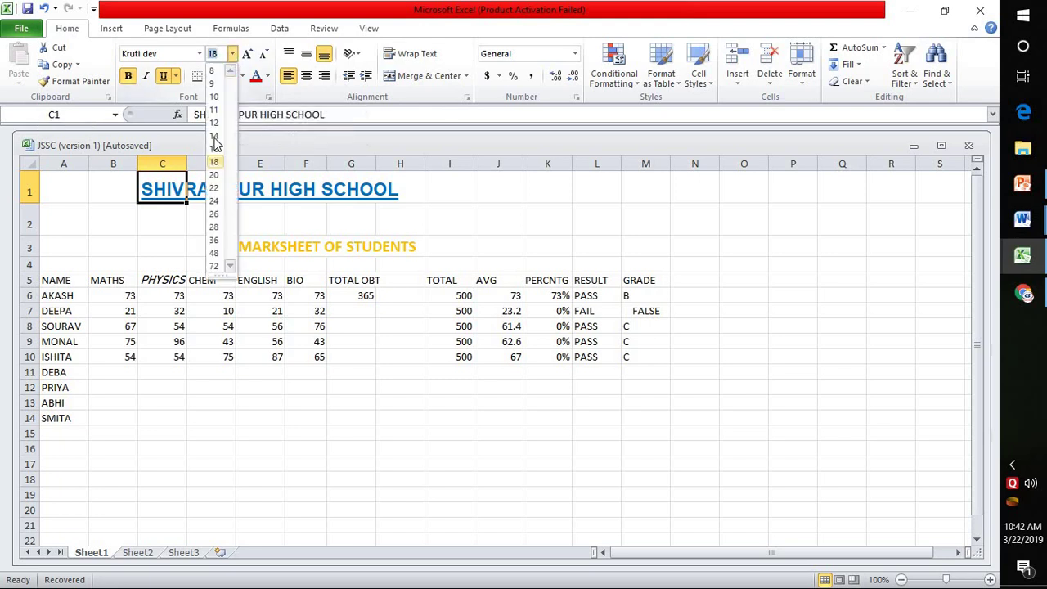
click(214, 228)
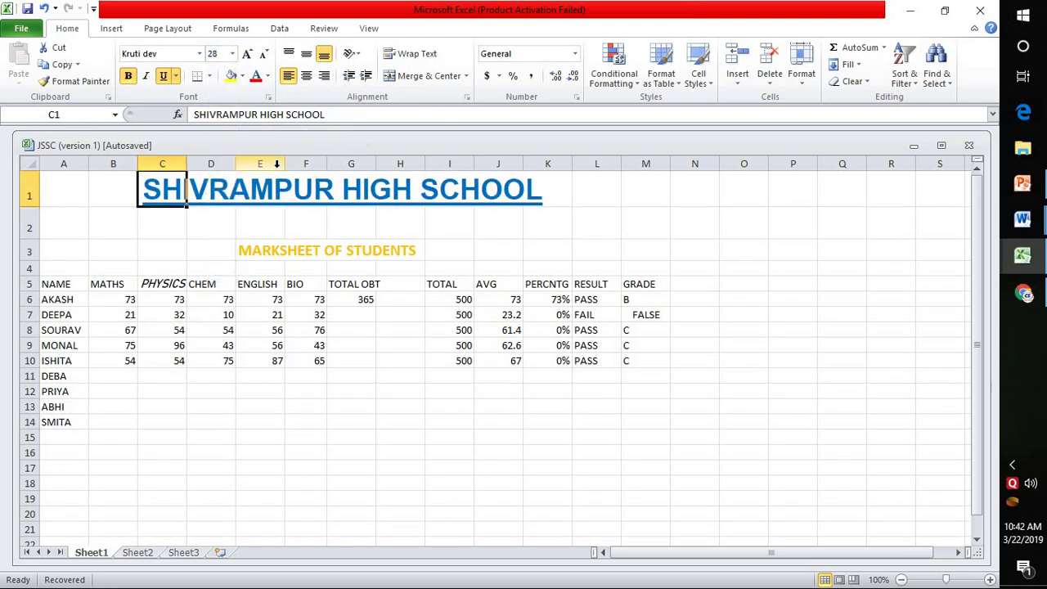
Step: Turn bold off and on again for the school title, and do the same with its underline
click(130, 78)
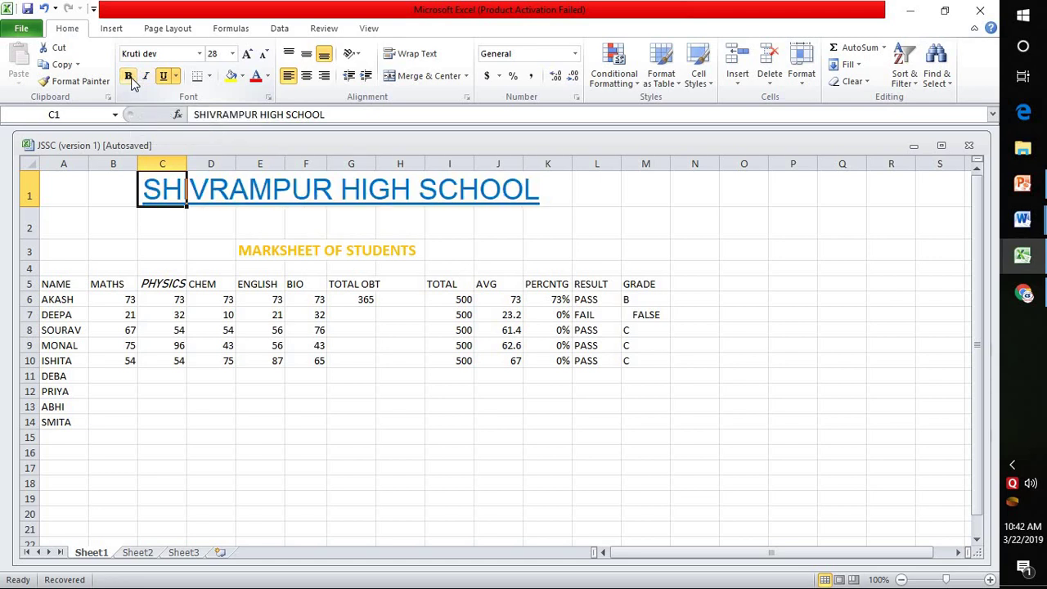
click(130, 78)
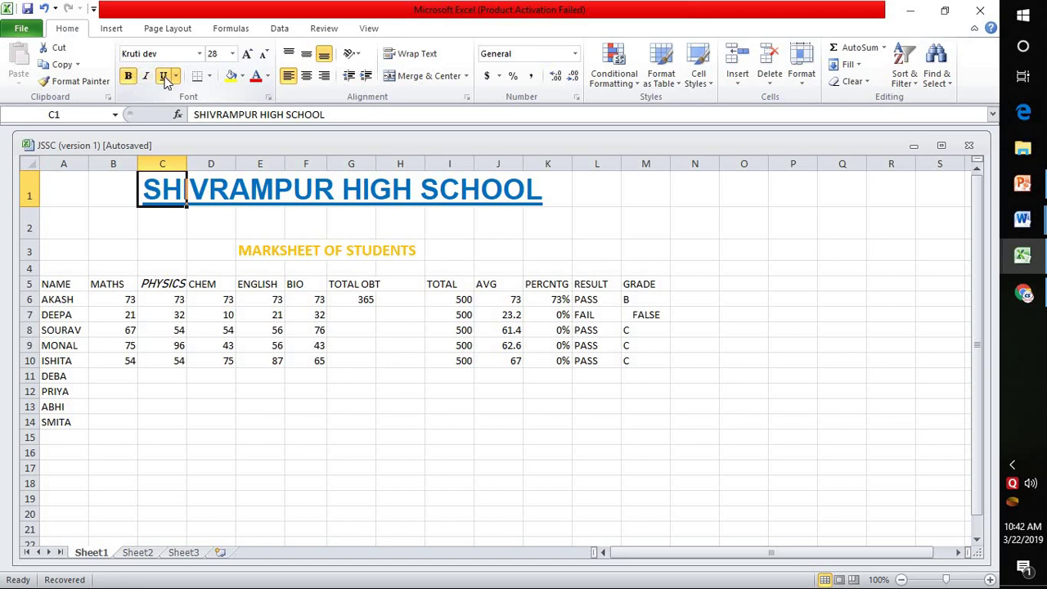
click(164, 77)
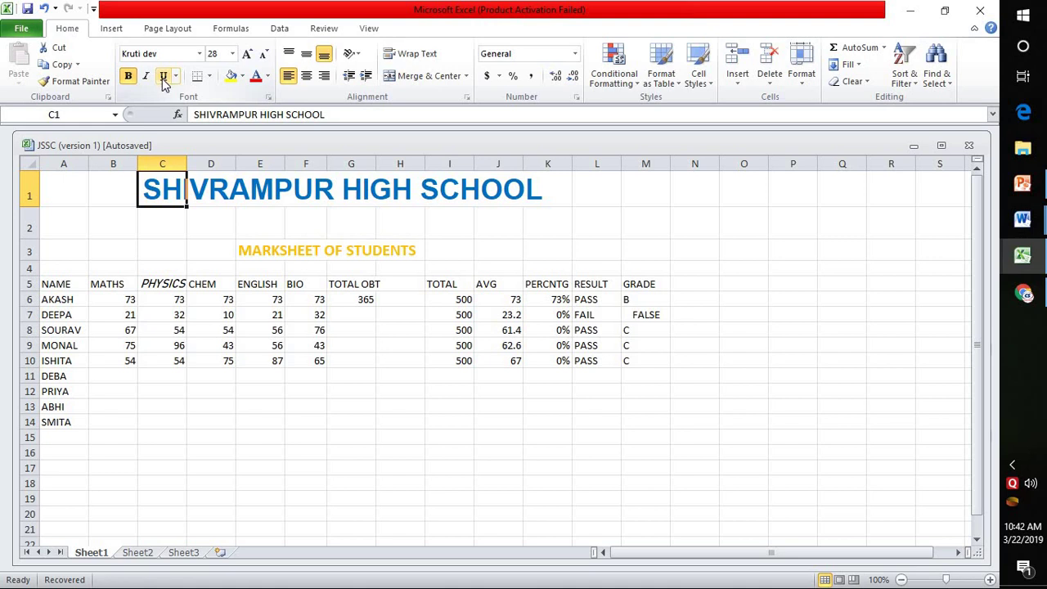
click(164, 78)
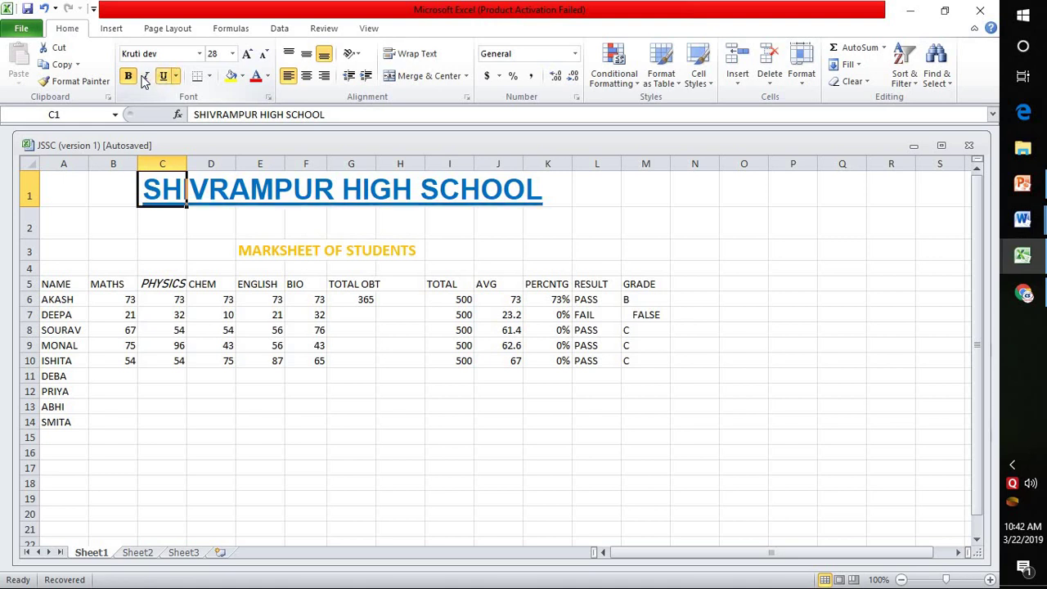
Step: Italicize the school title in C1 and change its font color to green
click(145, 76)
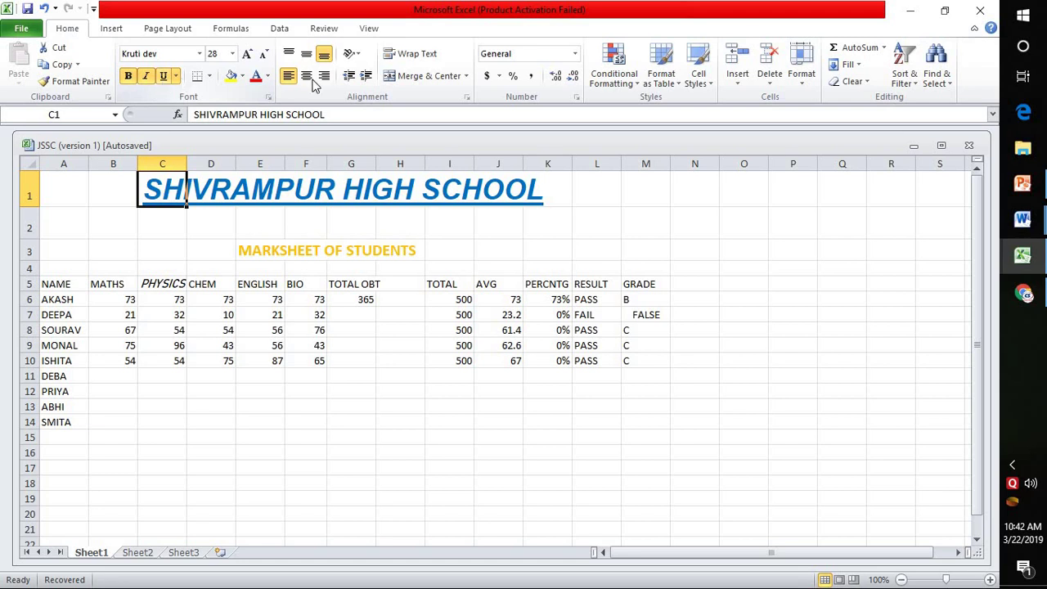
click(269, 76)
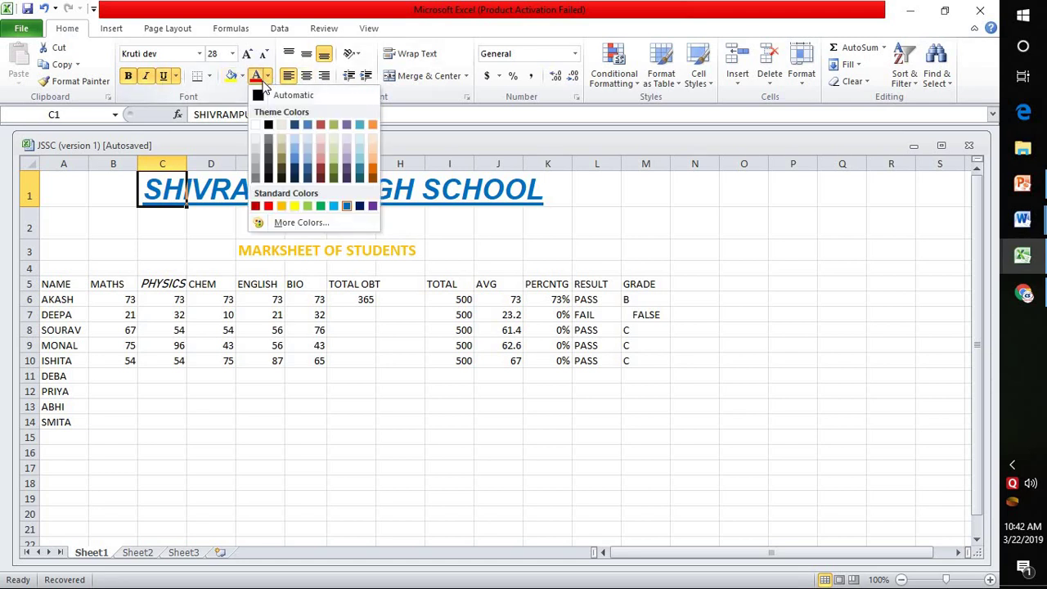
click(323, 210)
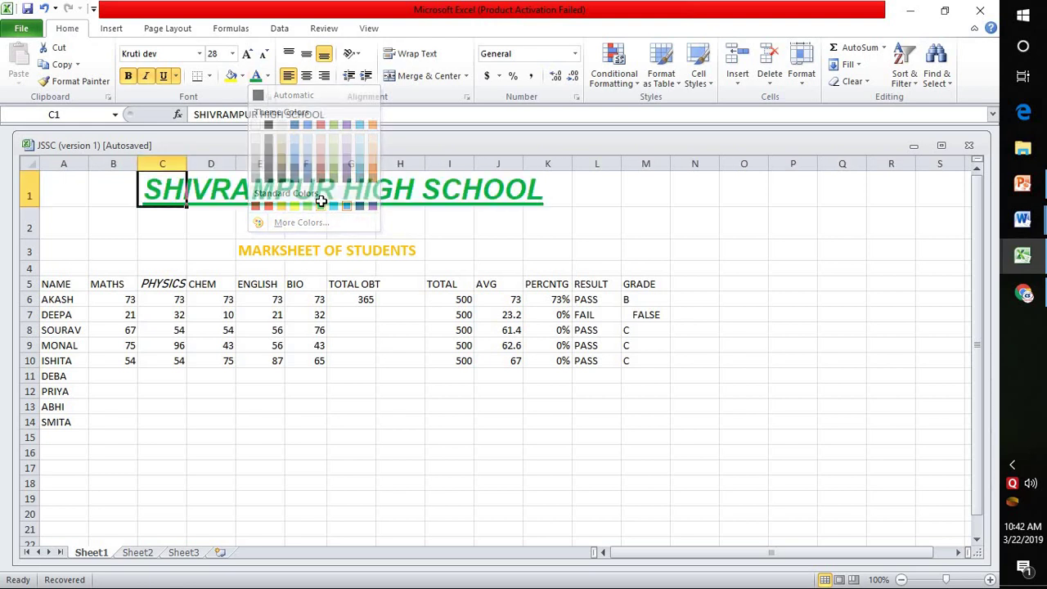
Step: Format the MARKSHEET OF STUDENTS subtitle in E3 with font size 24 and a red font color
click(240, 244)
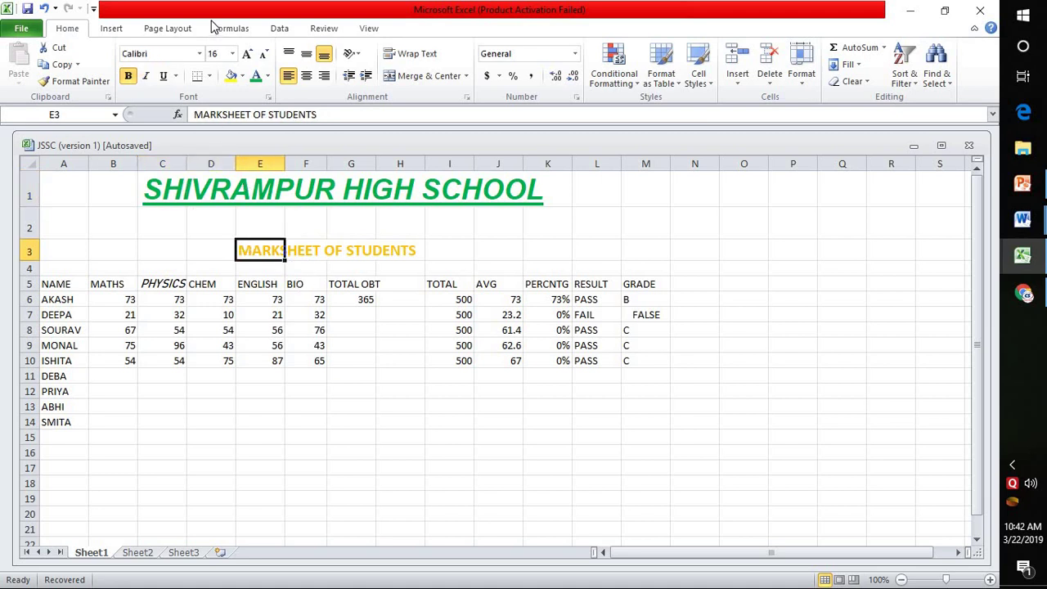
click(233, 53)
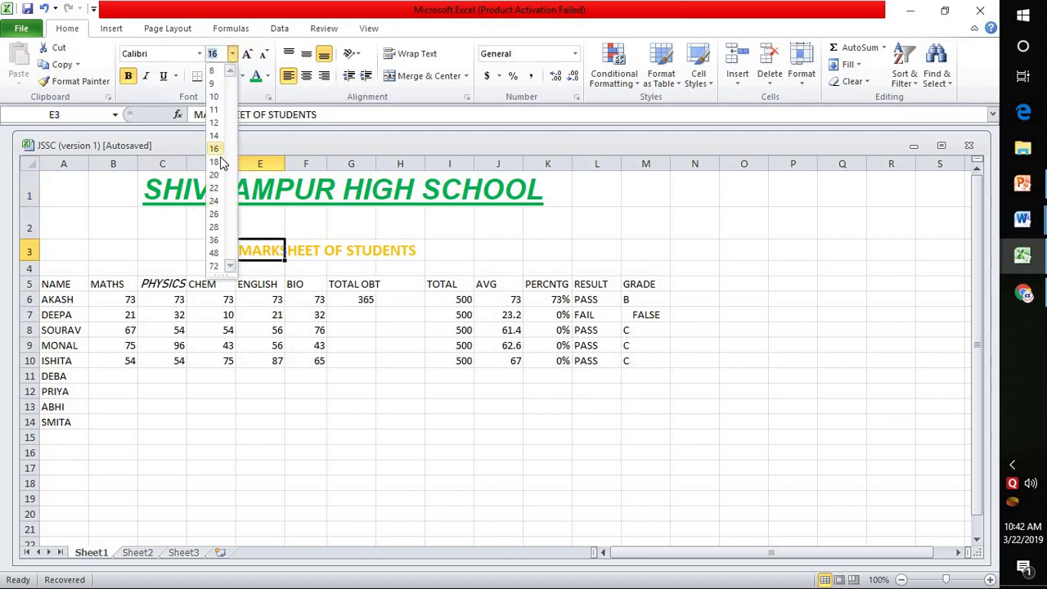
click(213, 201)
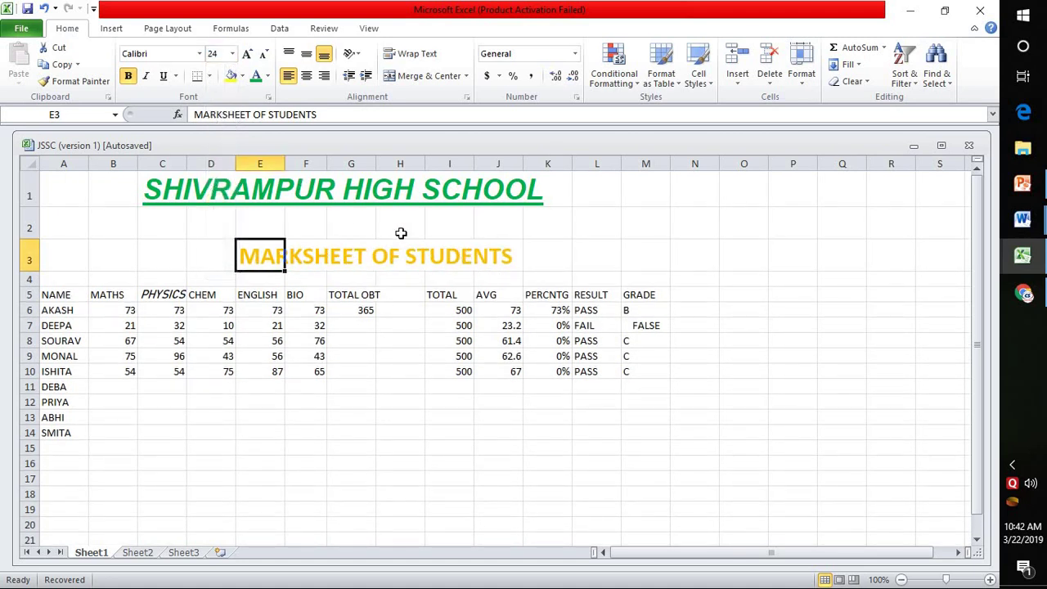
click(268, 76)
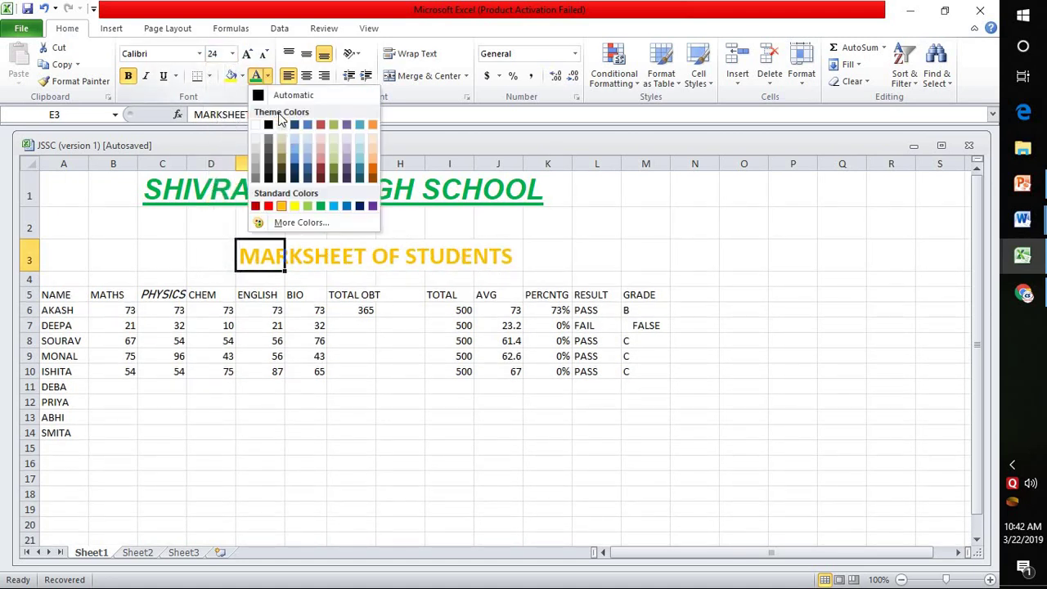
click(270, 205)
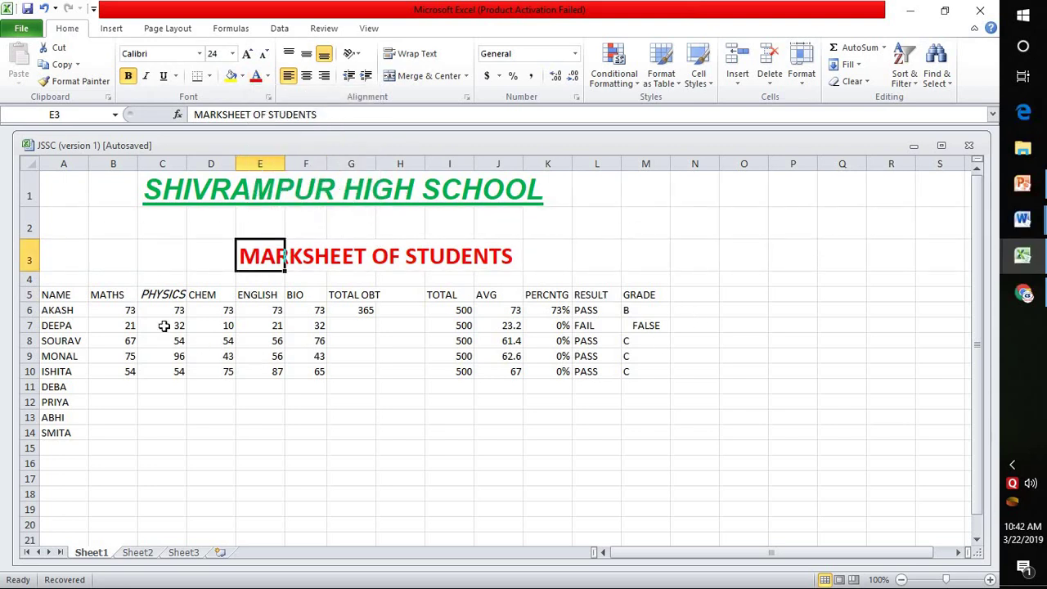
Step: Go through the column headings in row 5 from NAME to TOTAL OBT
click(58, 299)
click(110, 297)
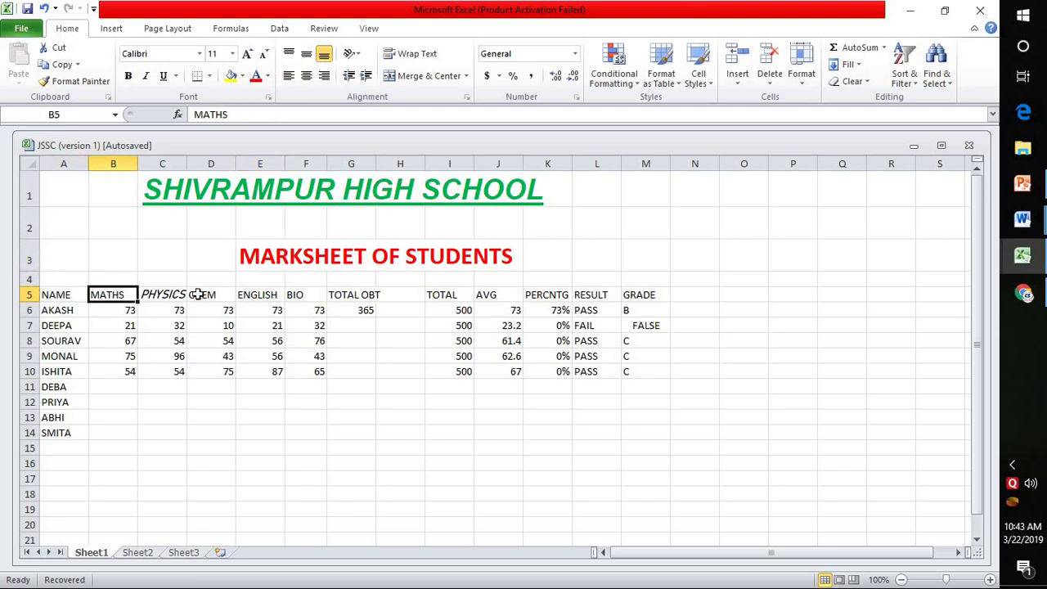
click(182, 296)
click(214, 296)
click(254, 296)
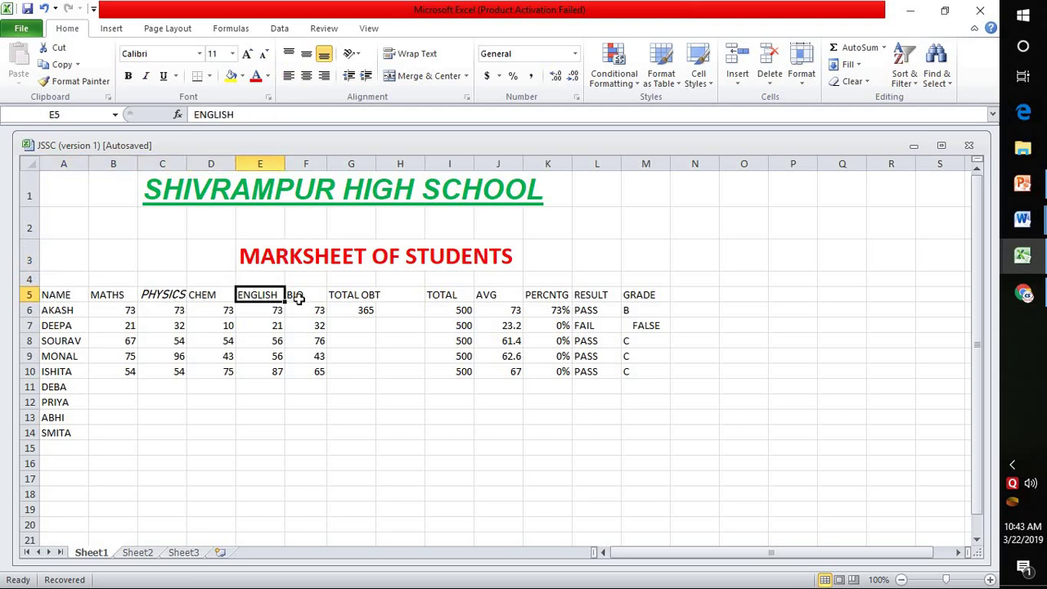
click(297, 296)
click(369, 292)
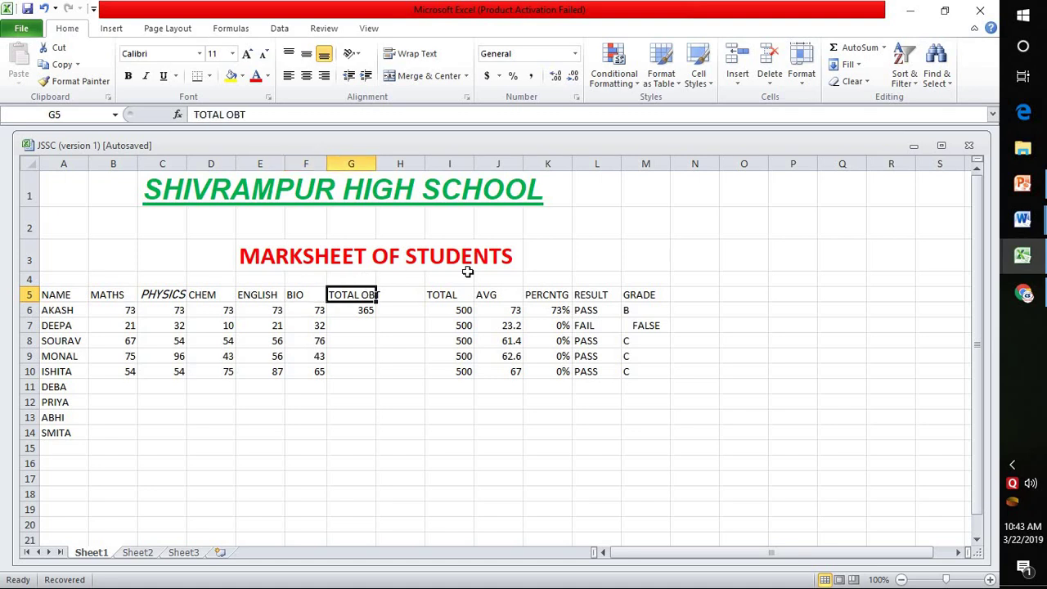
Step: Replace the content of G6 under TOTAL OBT with the formula =sum(B6:F6)
click(356, 307)
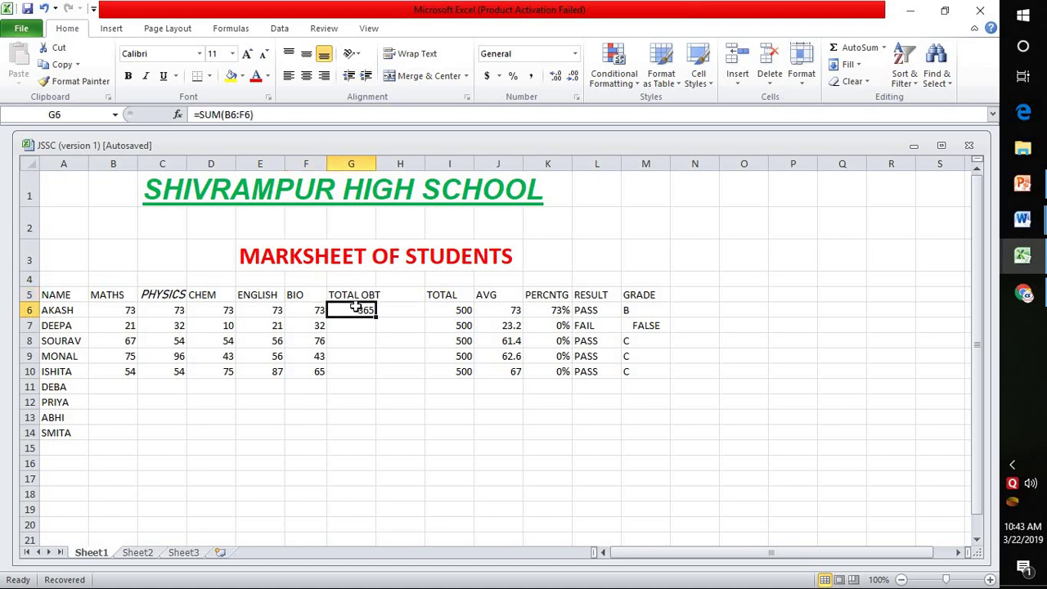
key(BackSpace)
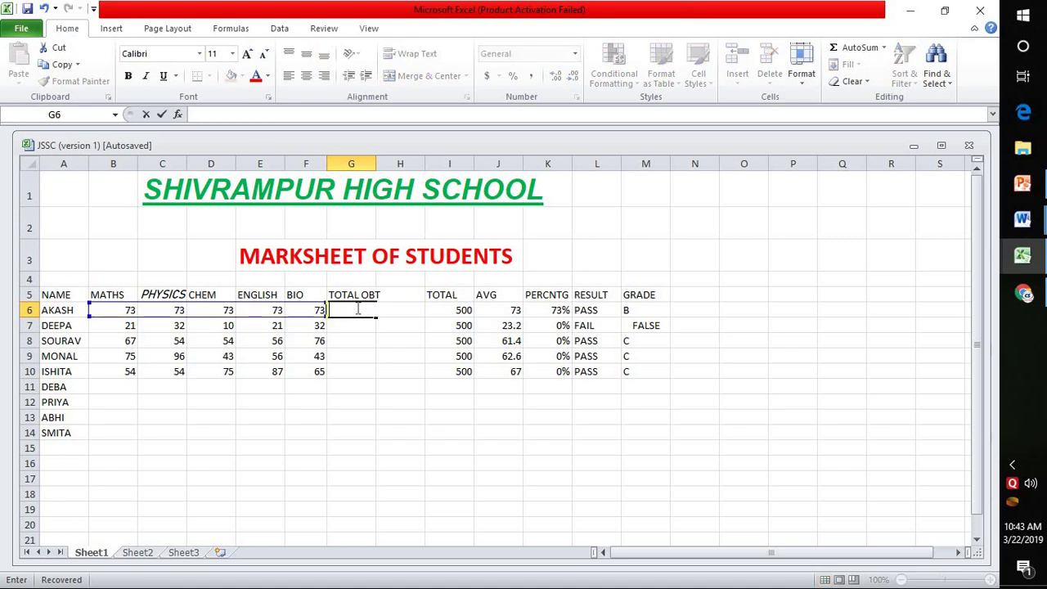
text(=sum)
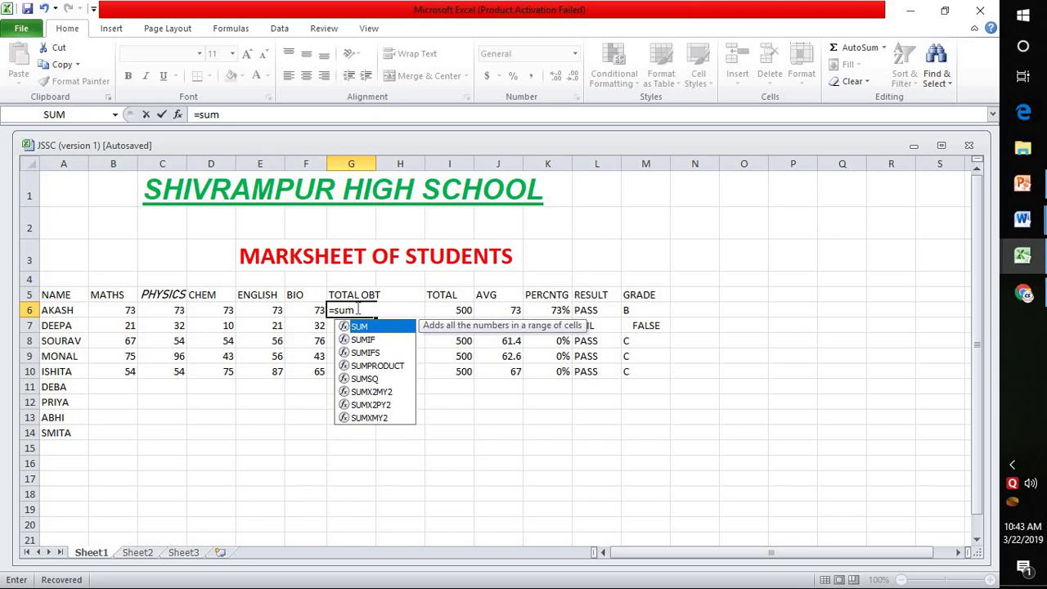
text(()
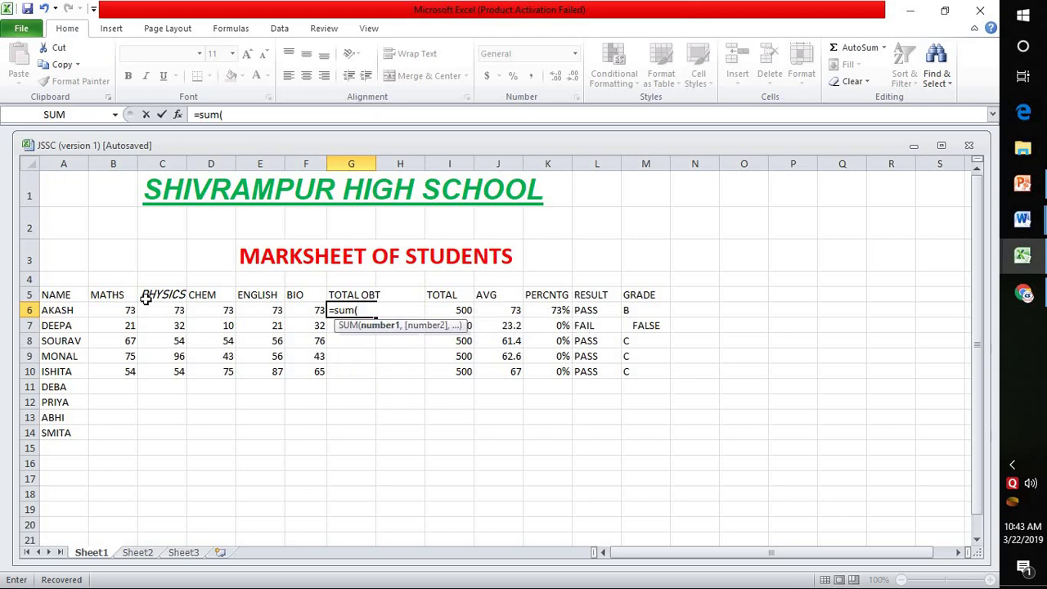
drag(107, 310, 308, 308)
text())
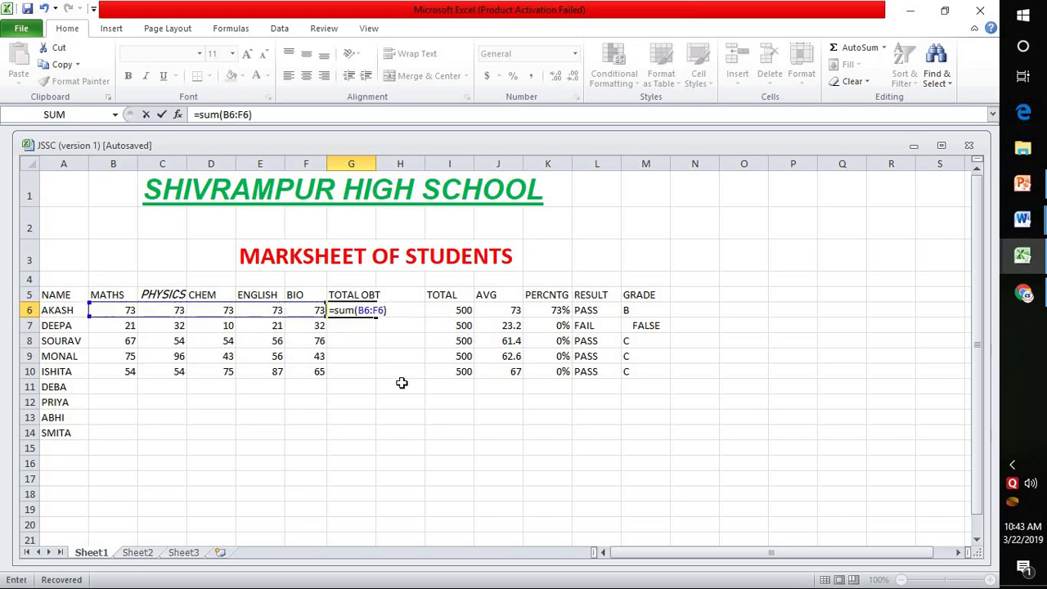
key(Return)
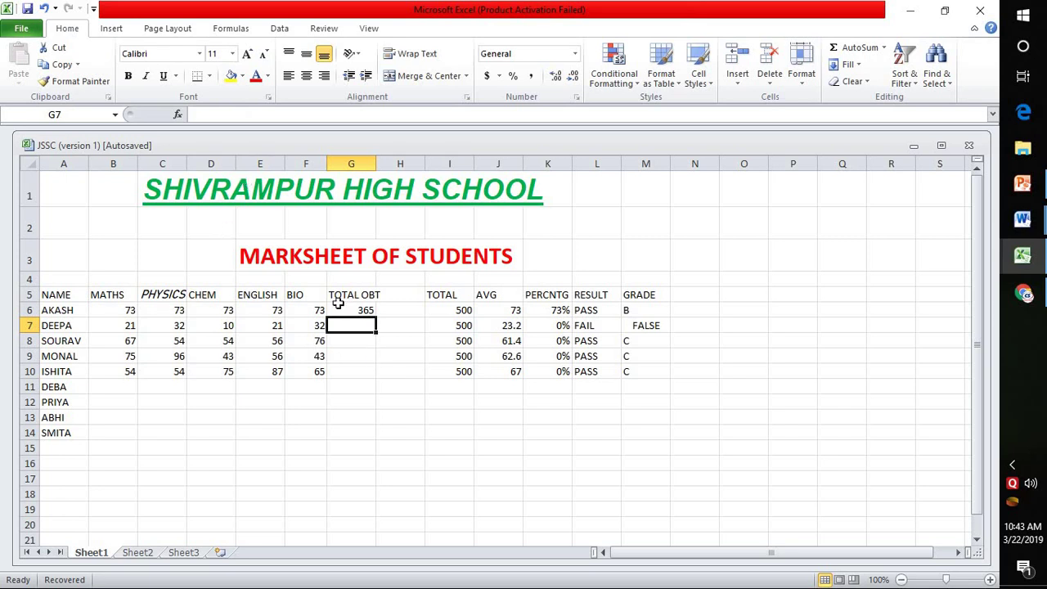
Step: Clear the total in G6, recreate it by applying AutoSum to B6:F6, and fill the formula down to G10
click(340, 310)
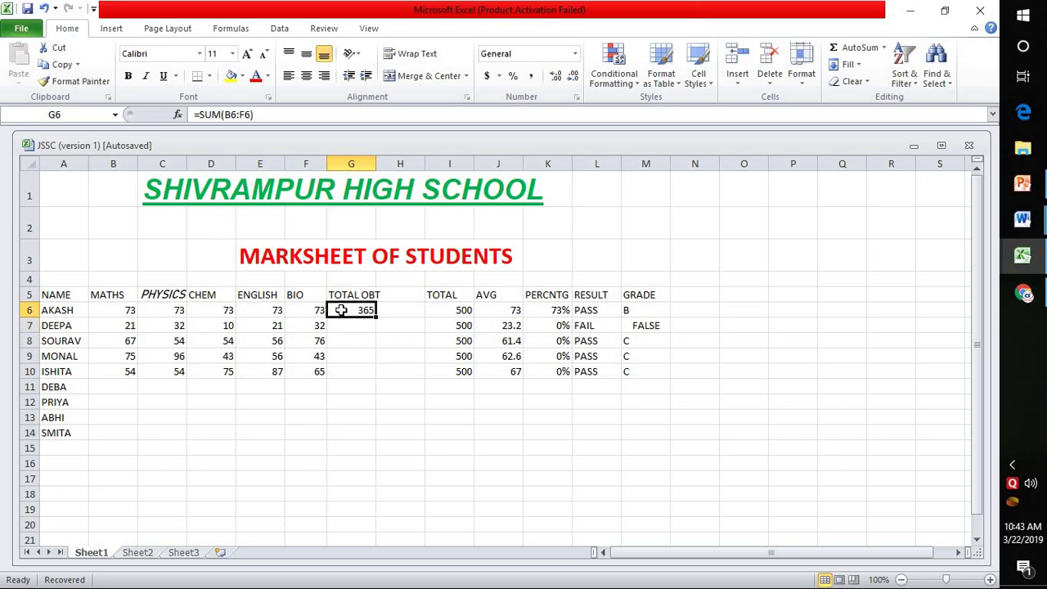
double_click(341, 311)
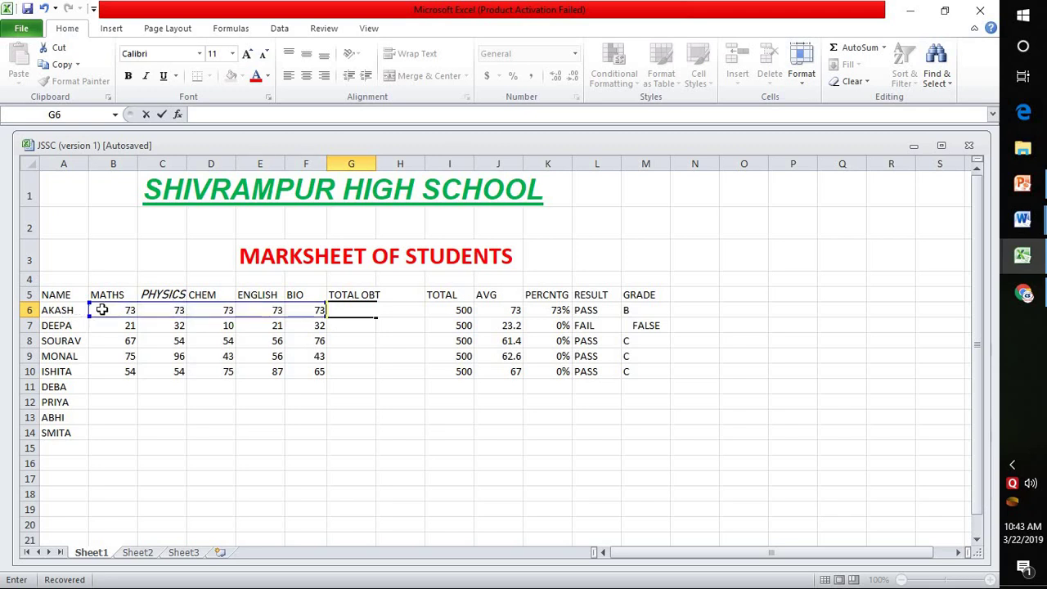
click(101, 310)
drag(137, 317, 317, 309)
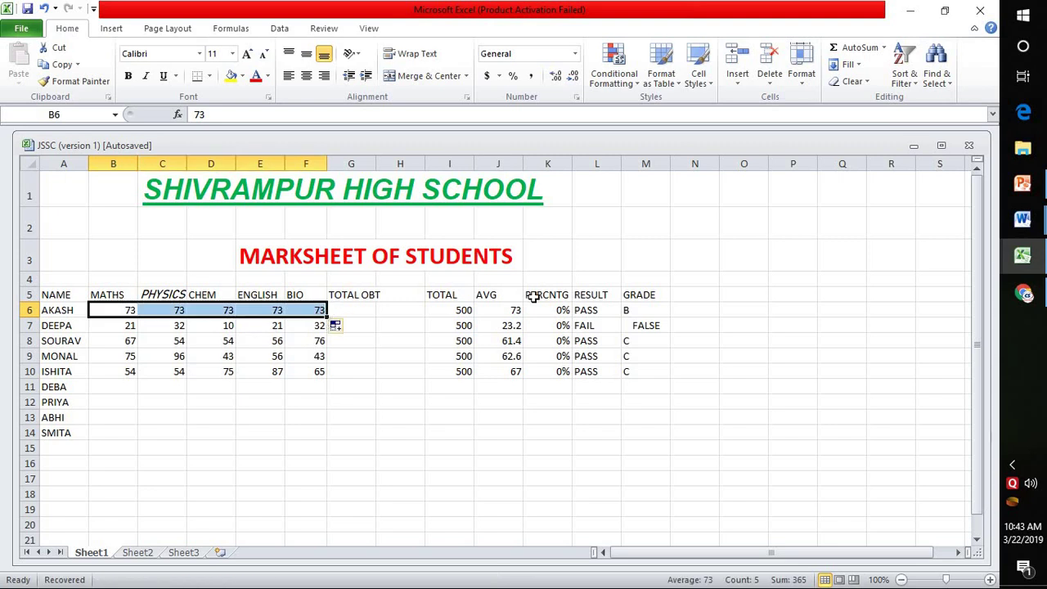
click(877, 50)
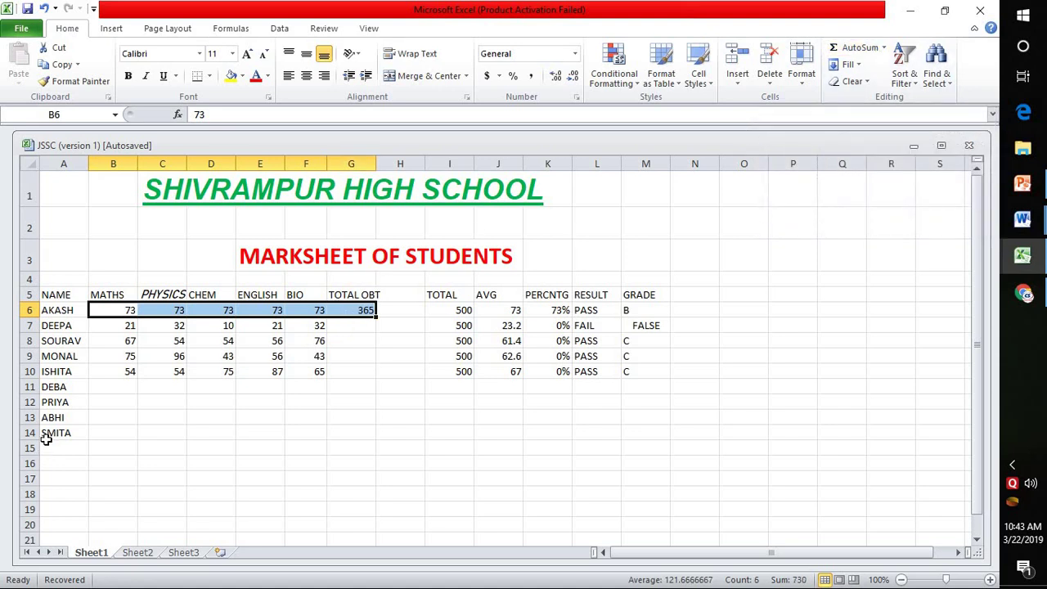
click(360, 312)
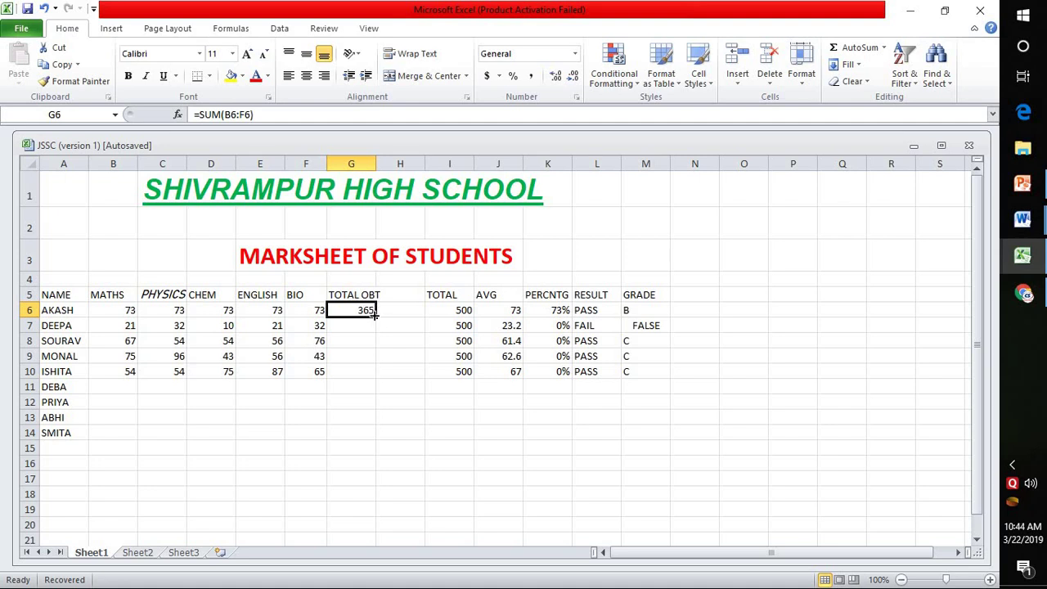
drag(376, 318, 375, 375)
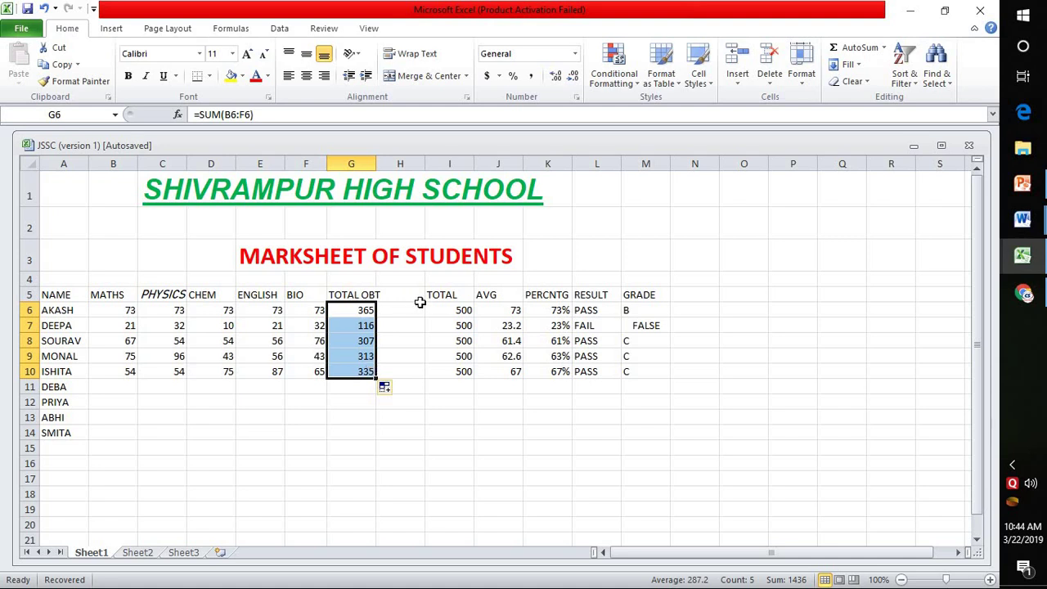
Step: Go through the maximum marks in the TOTAL column from I6 to I10
click(447, 317)
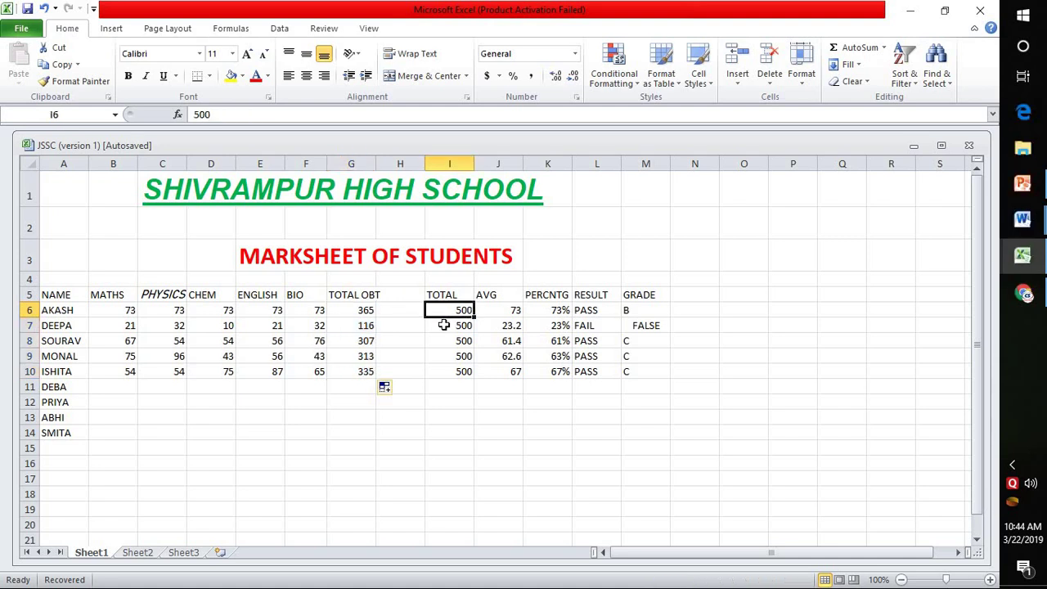
click(446, 324)
click(445, 341)
click(451, 356)
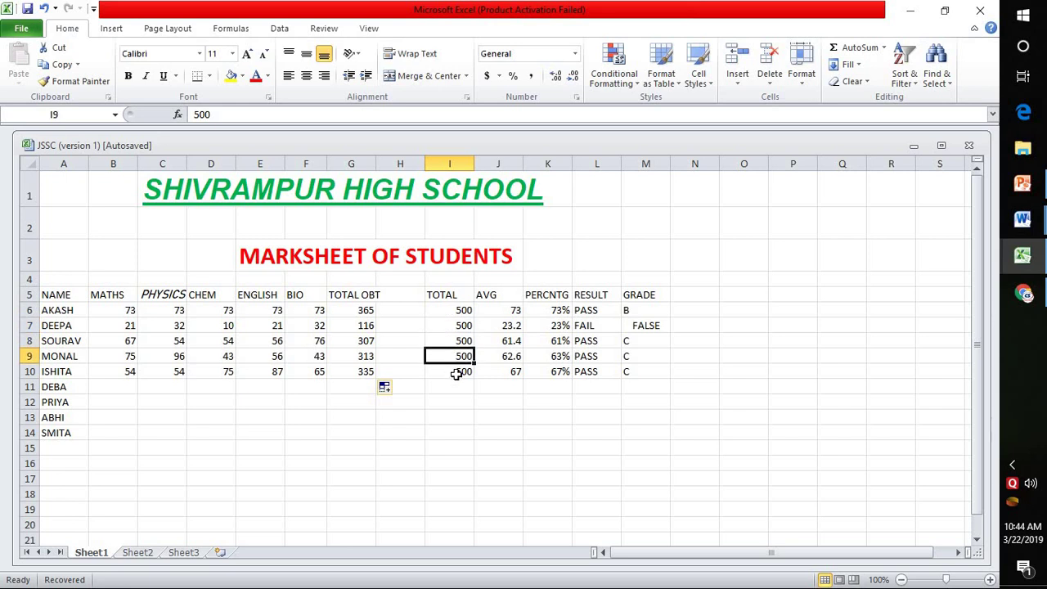
click(454, 371)
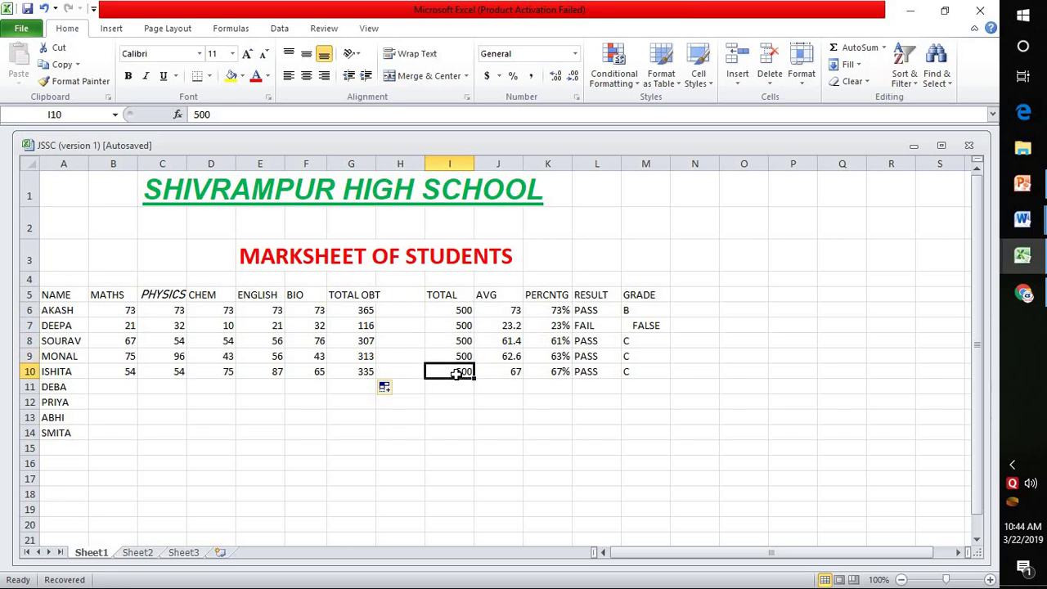
Step: Replace the content of J6 under AVG with the formula =average(B6:F6)
click(509, 307)
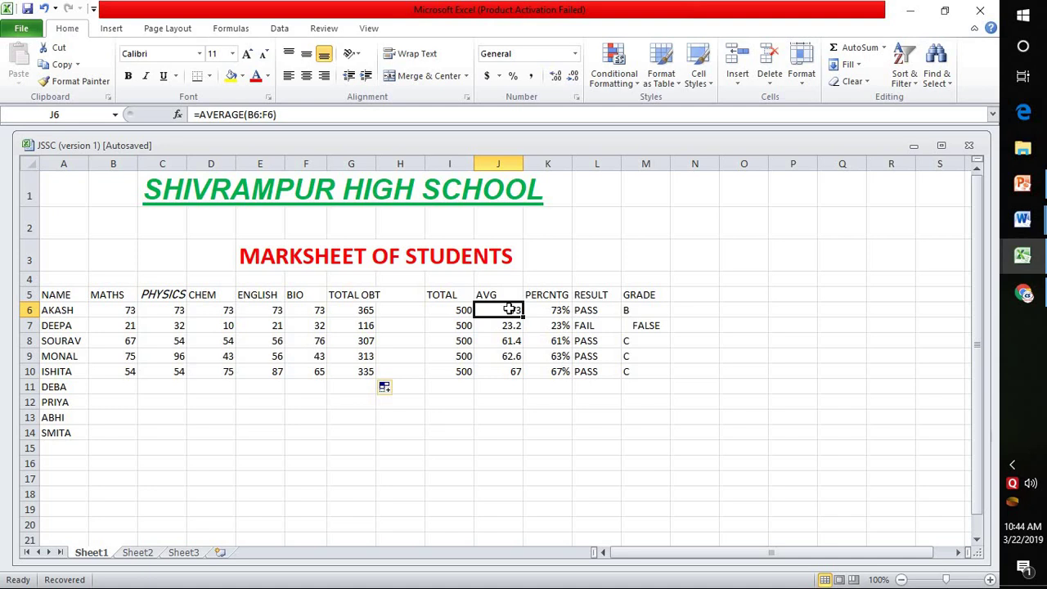
double_click(509, 309)
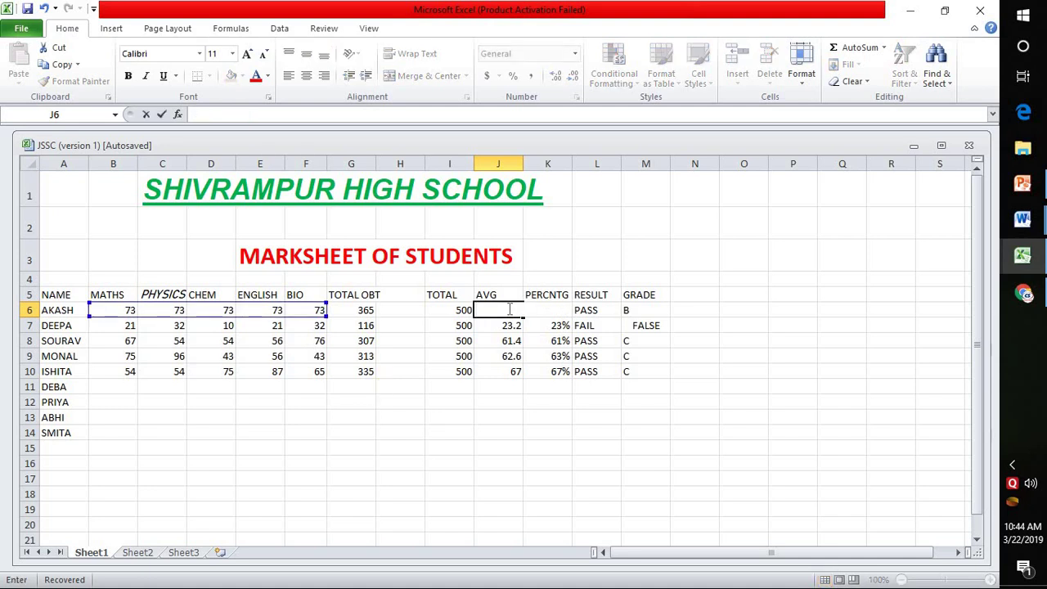
text(=av)
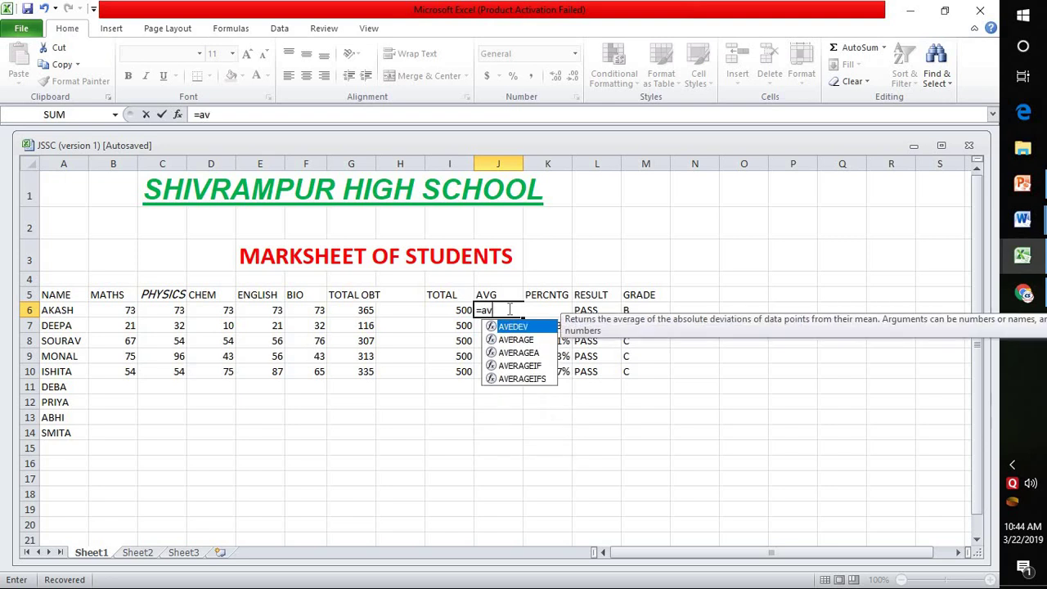
text(erage)
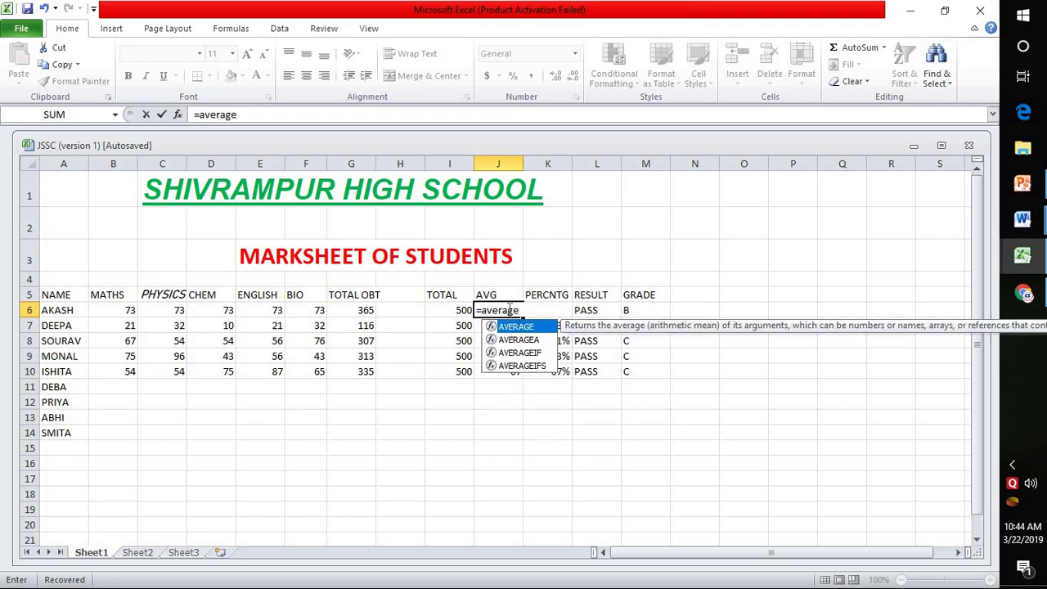
text(()
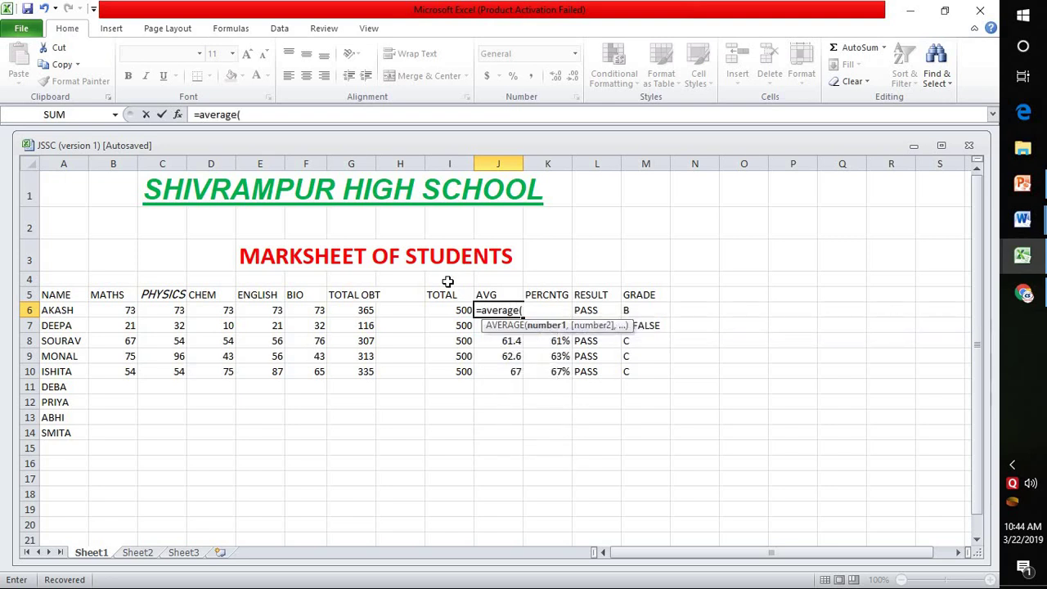
drag(119, 312, 299, 306)
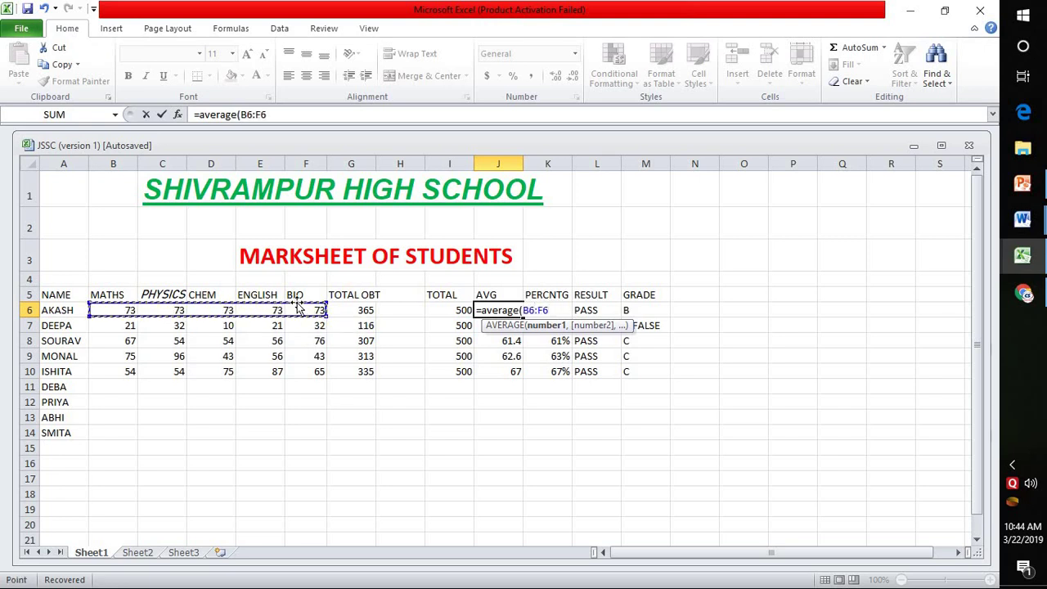
text())
key(Return)
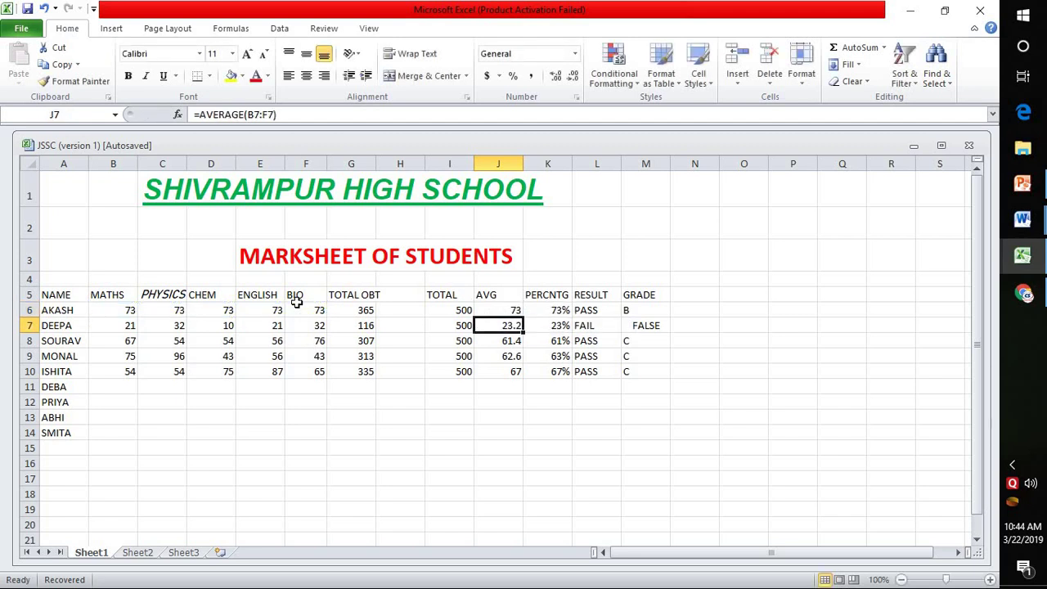
Step: Clear the averages in J7 to J10 and fill the AVERAGE formula from J6 down to J10
double_click(491, 329)
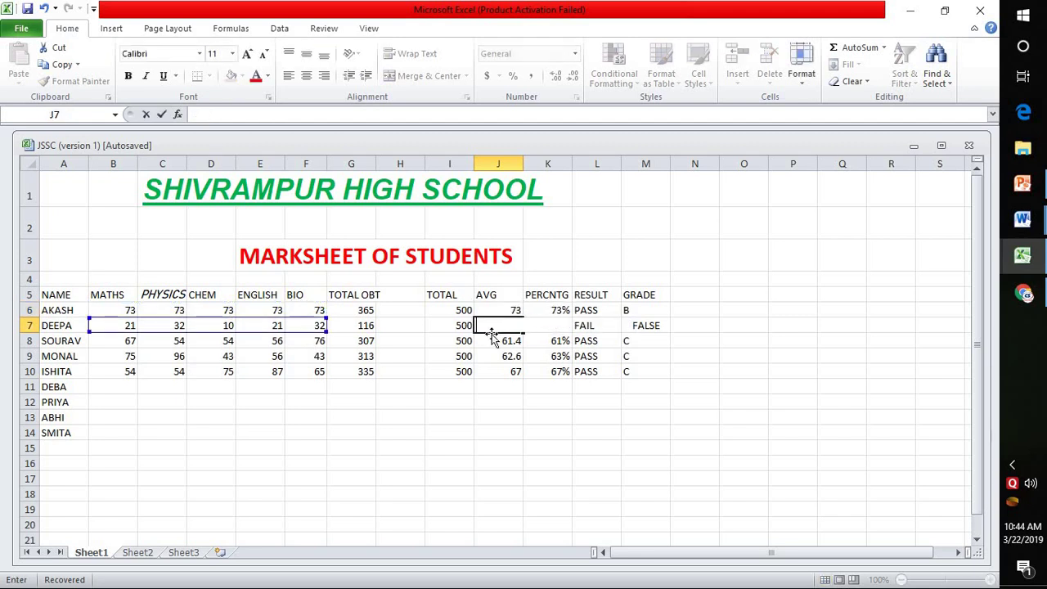
double_click(502, 342)
double_click(511, 357)
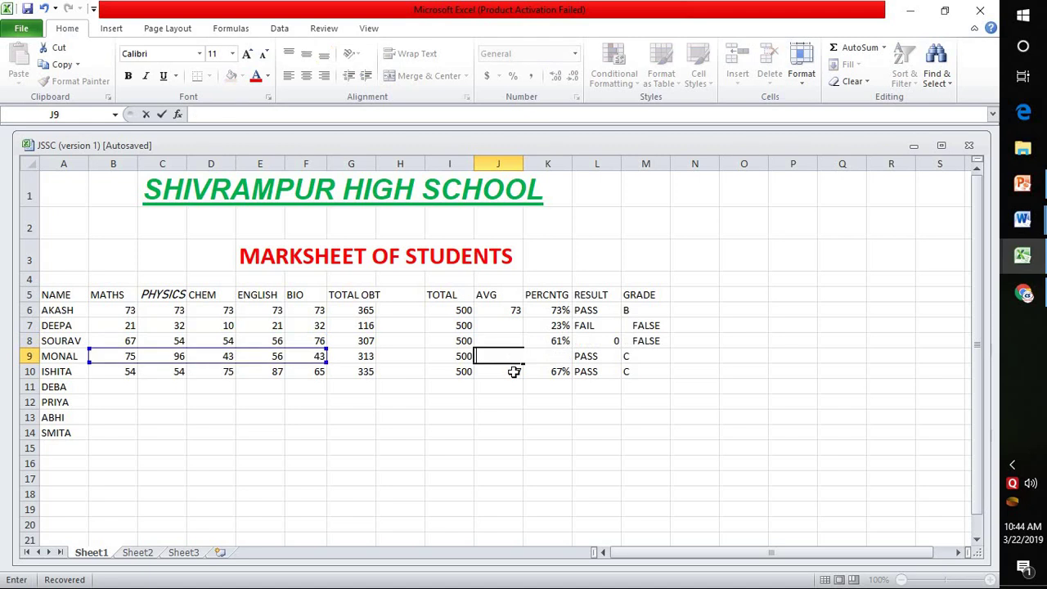
double_click(514, 371)
click(517, 310)
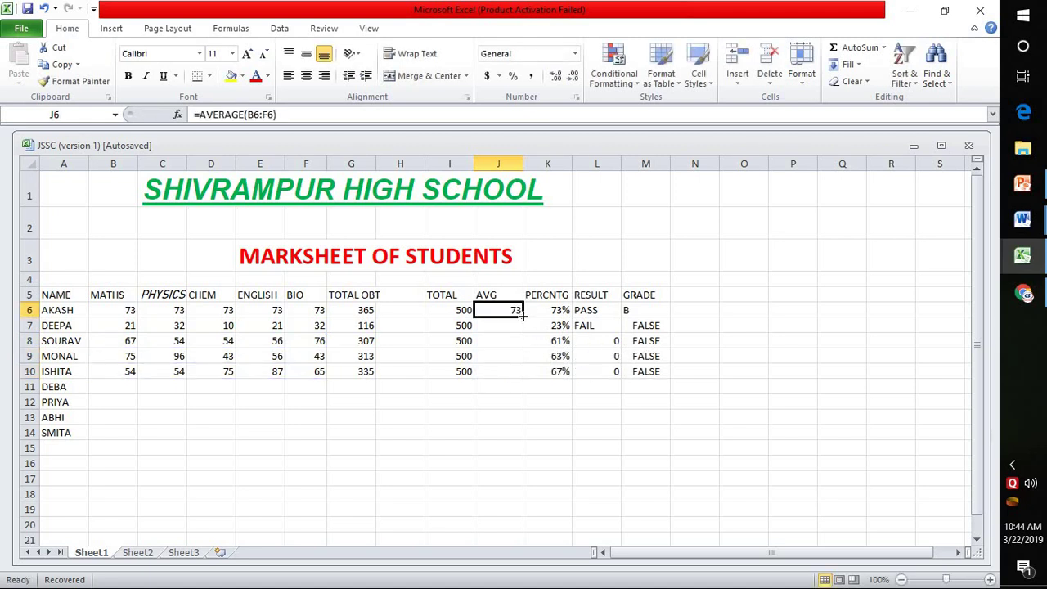
drag(522, 315, 515, 373)
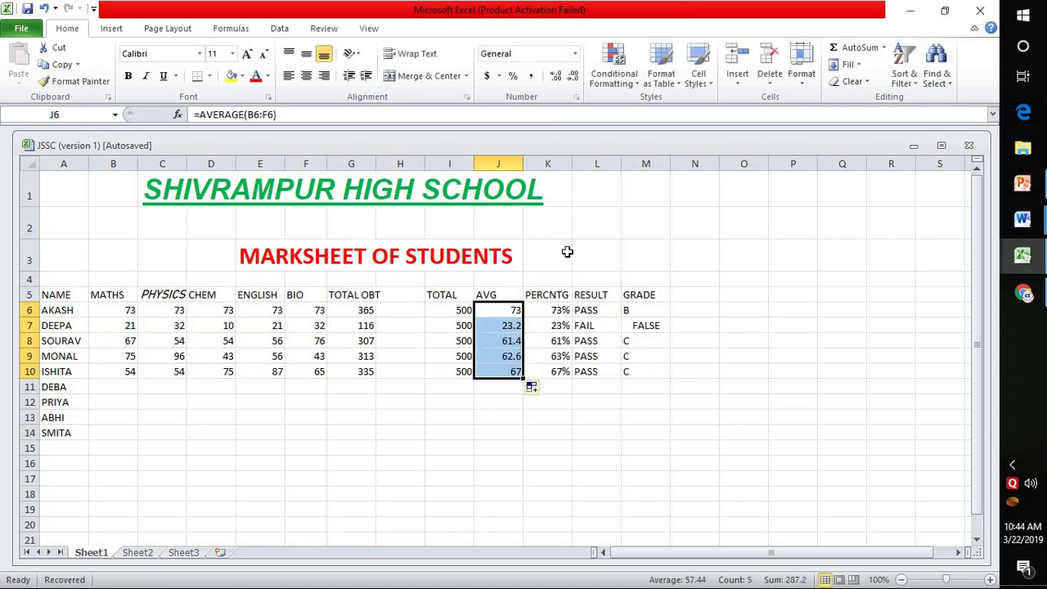
Step: Replace the content of K6 under PERCNTG with the formula =G6/I6
click(547, 308)
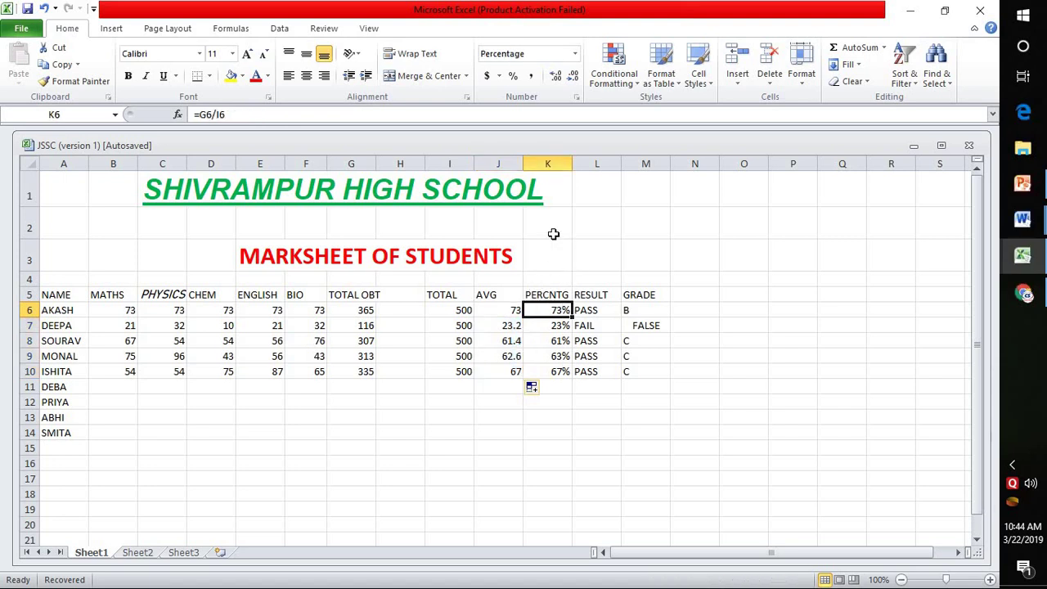
key(BackSpace)
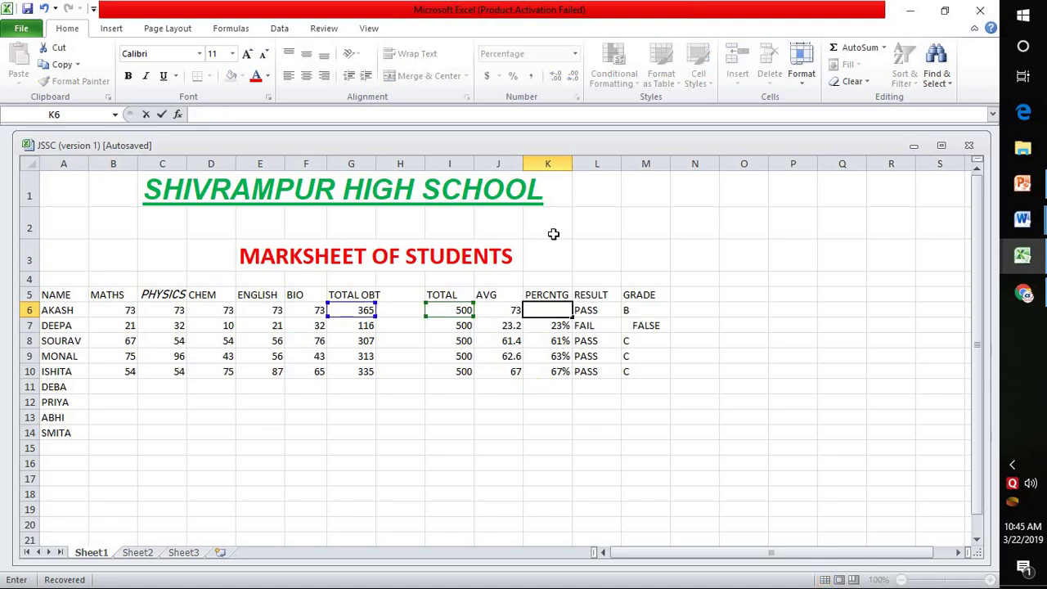
text(=)
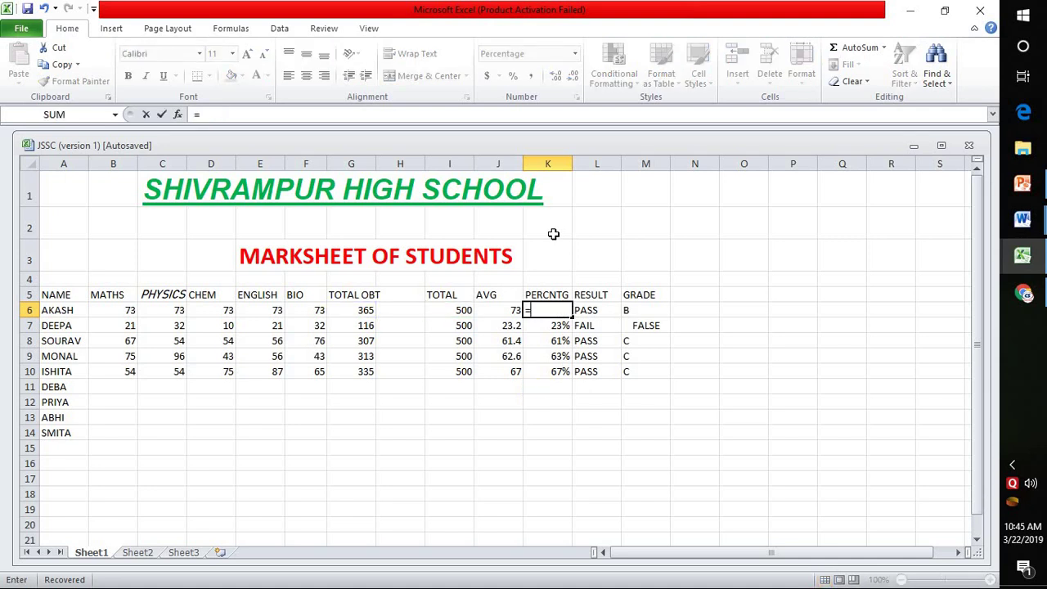
click(364, 311)
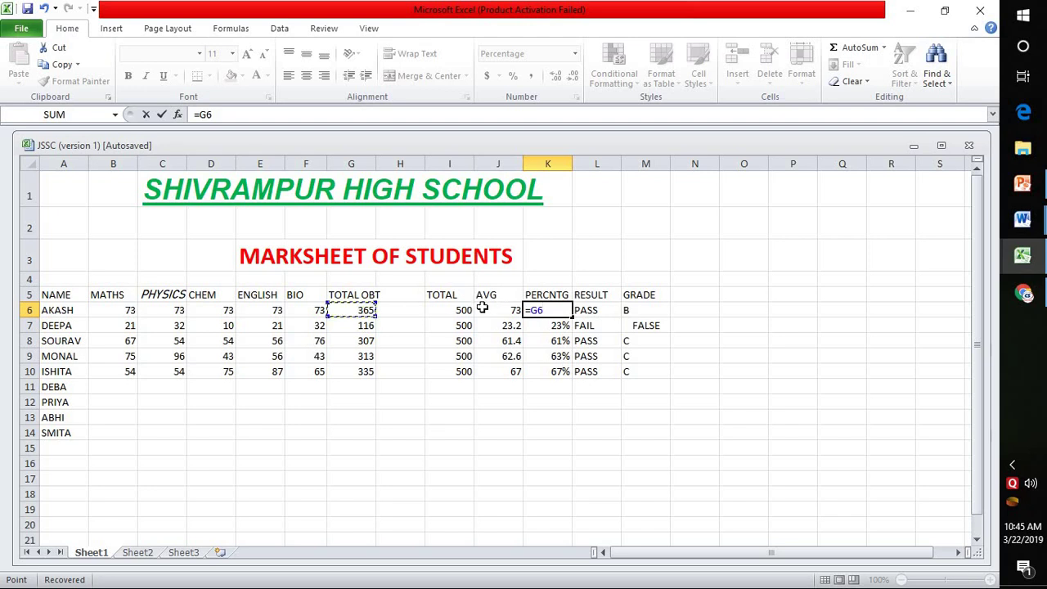
text(/)
click(459, 309)
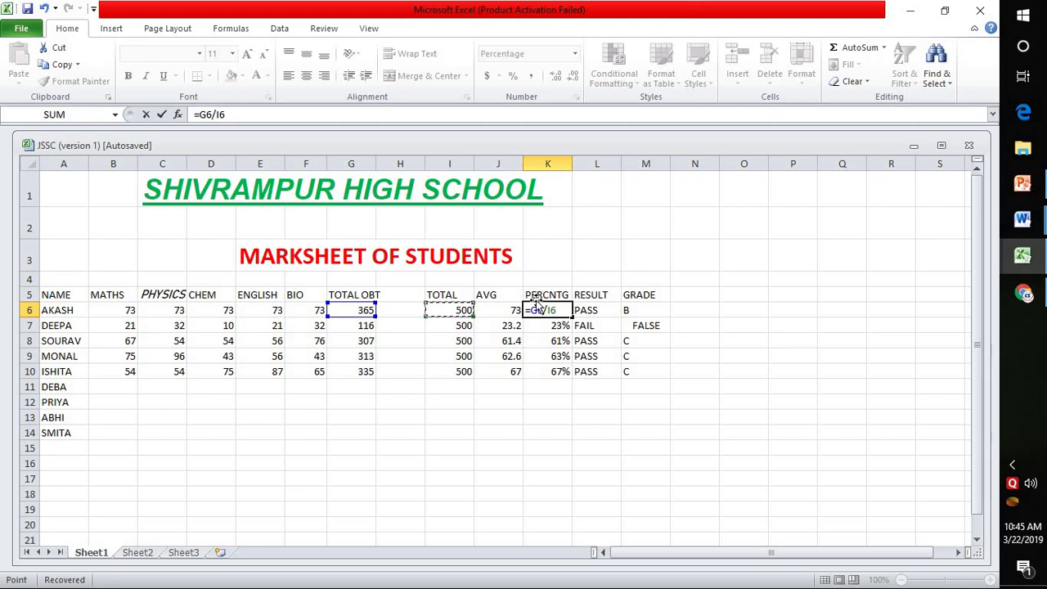
key(Return)
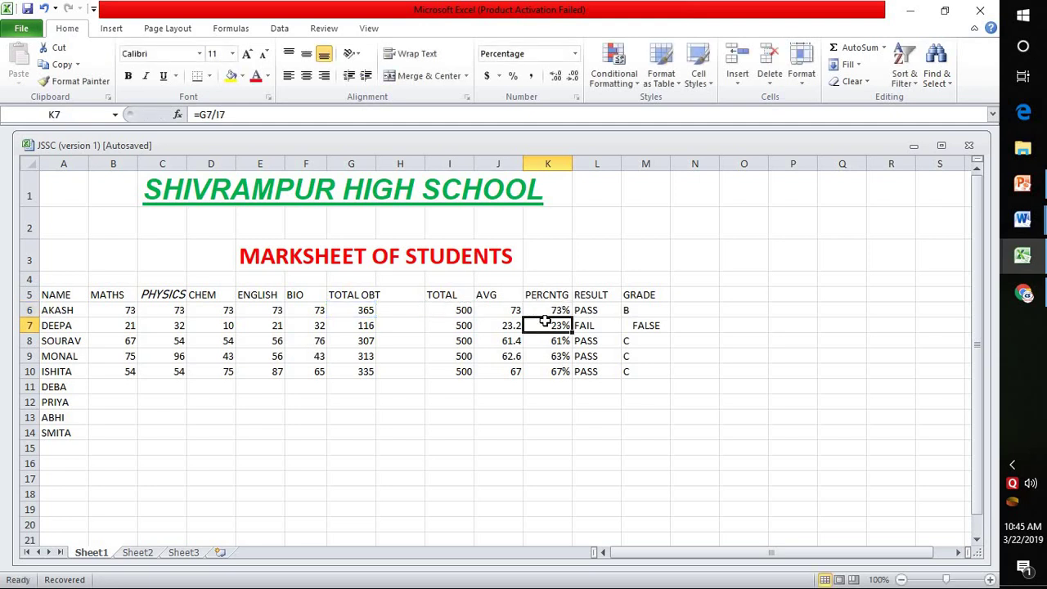
Step: Clear the percentages in K7 to K10 and fill the formula from K6 down to K9
double_click(540, 327)
double_click(544, 341)
click(546, 357)
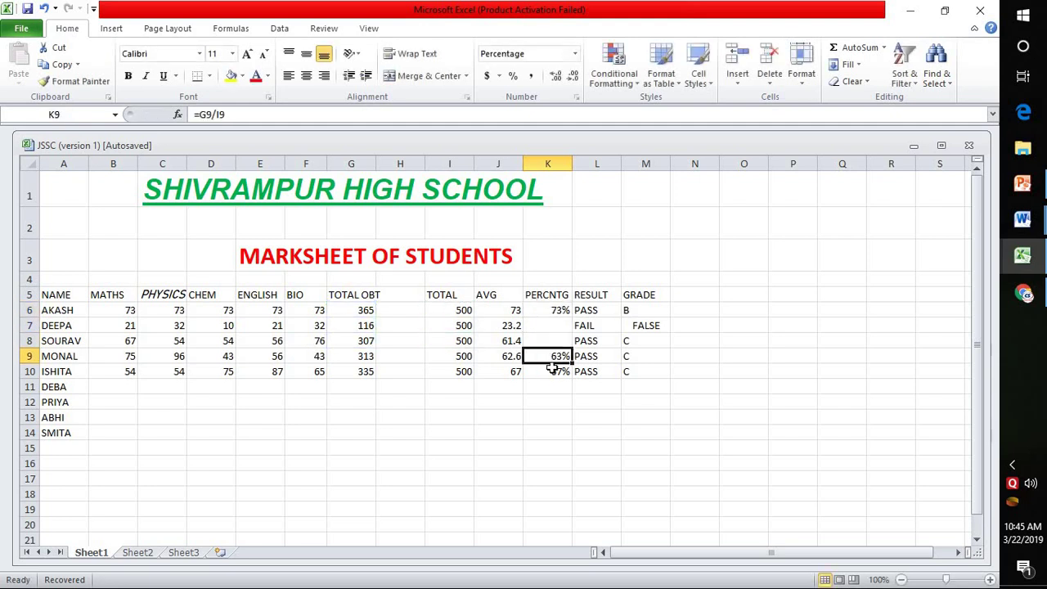
double_click(548, 357)
click(553, 371)
double_click(553, 371)
click(560, 310)
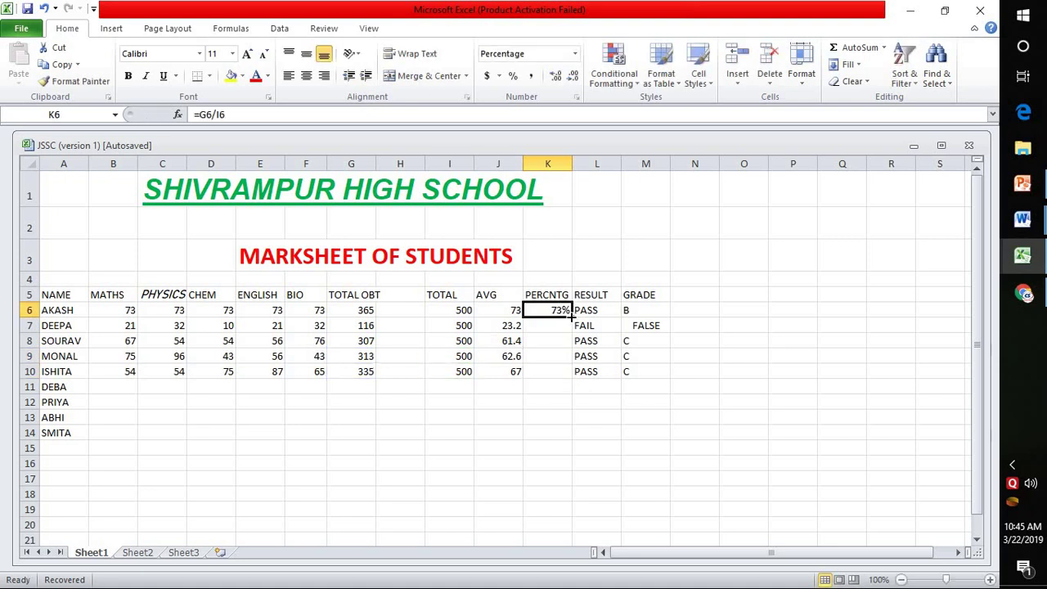
drag(572, 317, 569, 360)
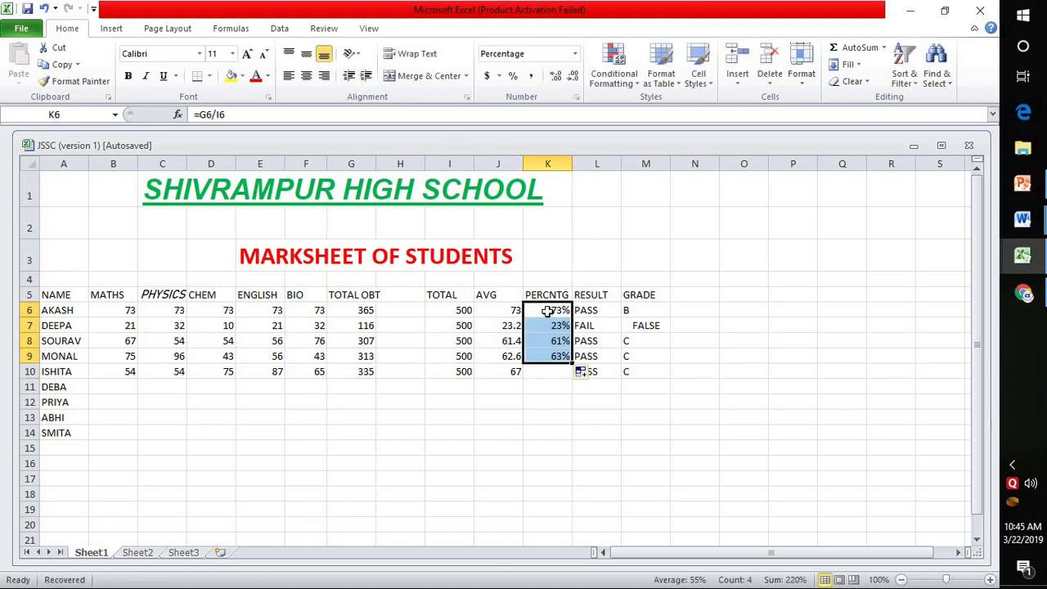
click(561, 369)
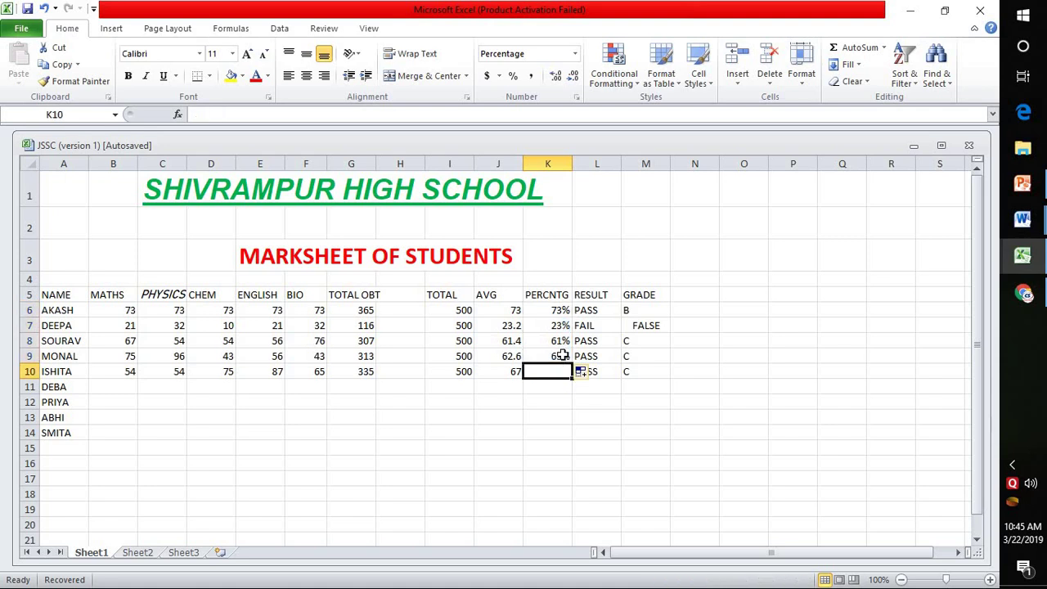
click(564, 358)
Step: Replace the content of L6 under RESULT with the formula =if(J6>35,"pass",if(J6<35,"fail"))
click(596, 310)
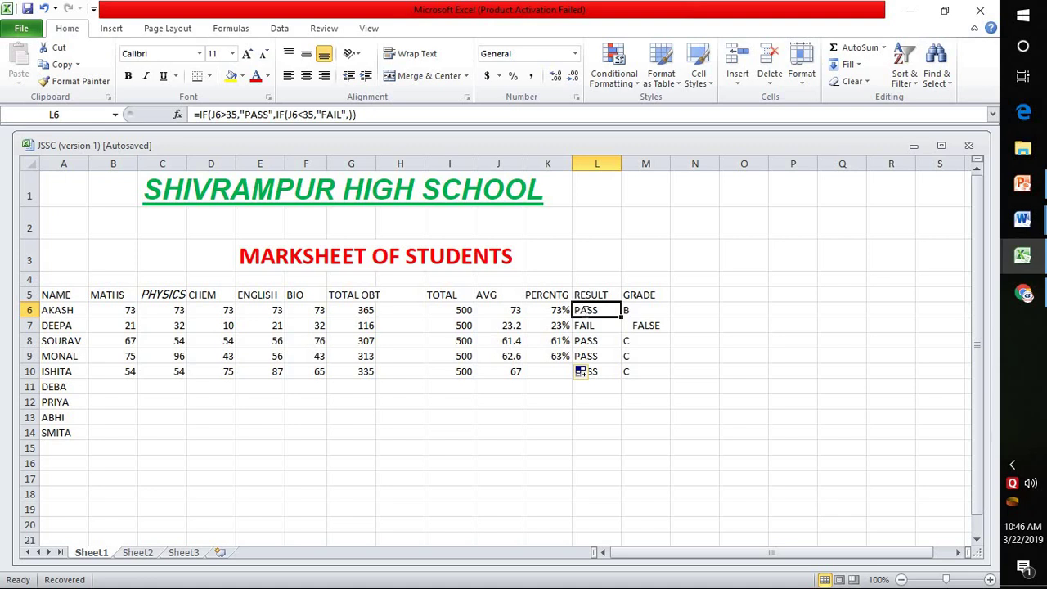
key(BackSpace)
text(=if)
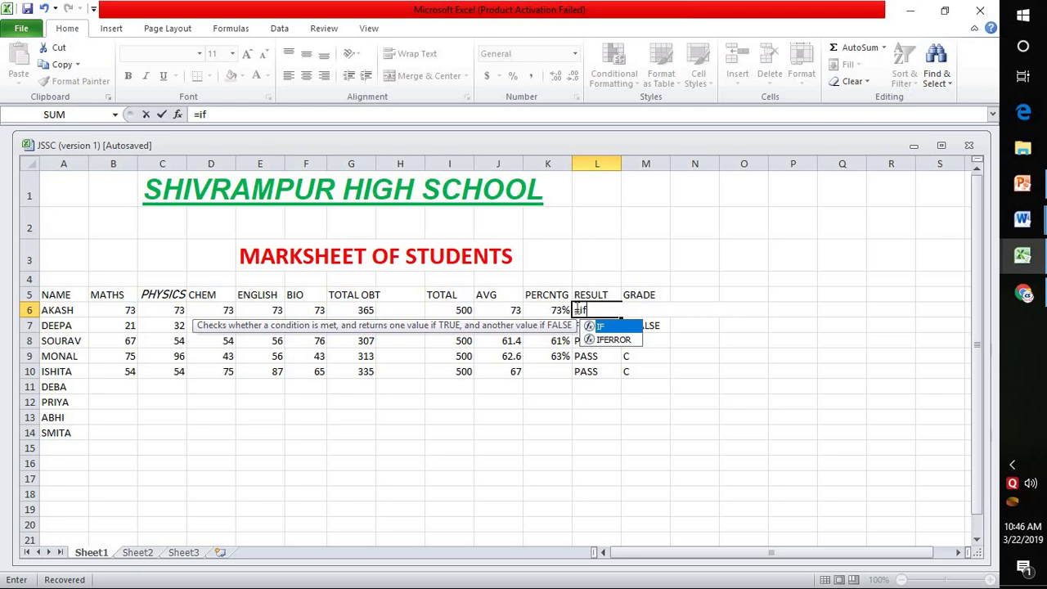
text(()
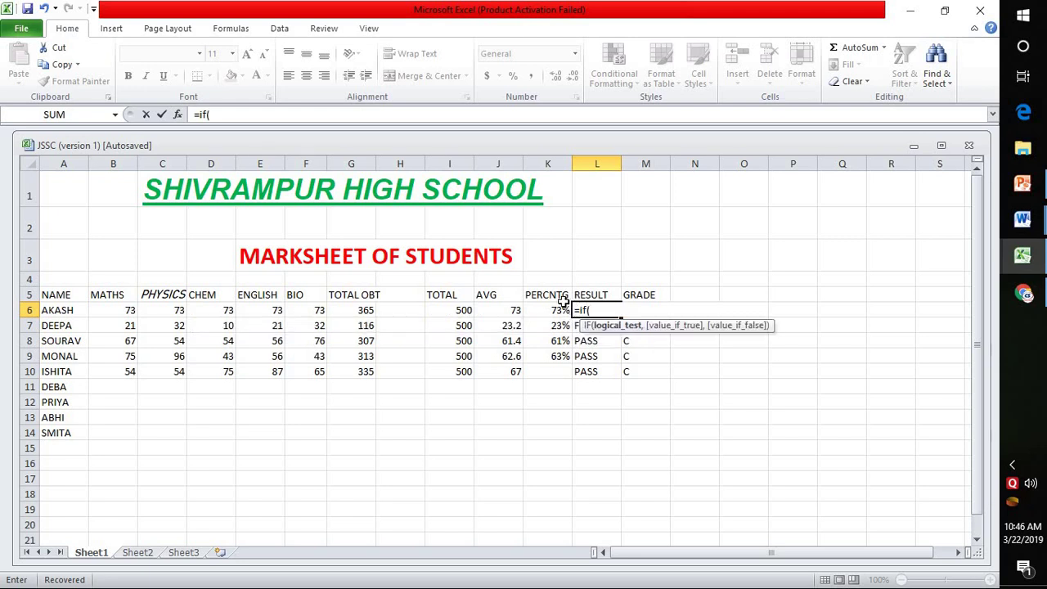
click(360, 311)
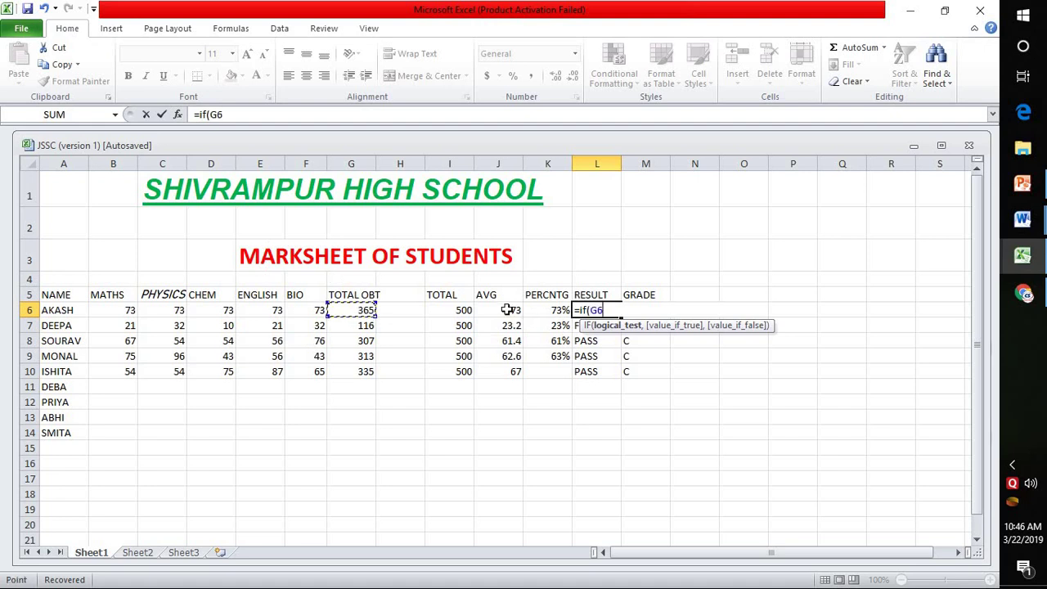
click(508, 311)
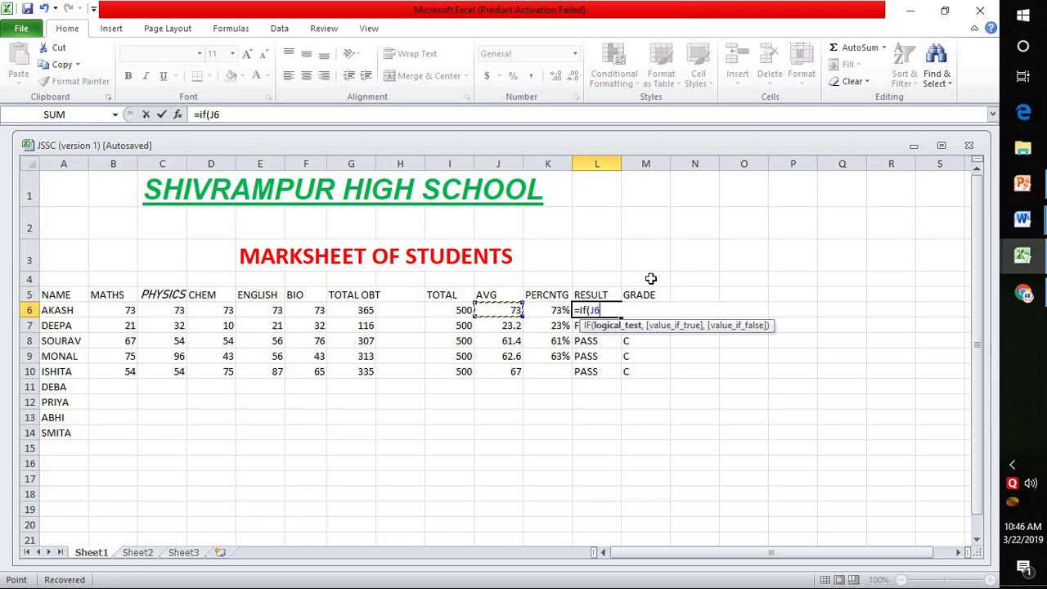
text(>35,)
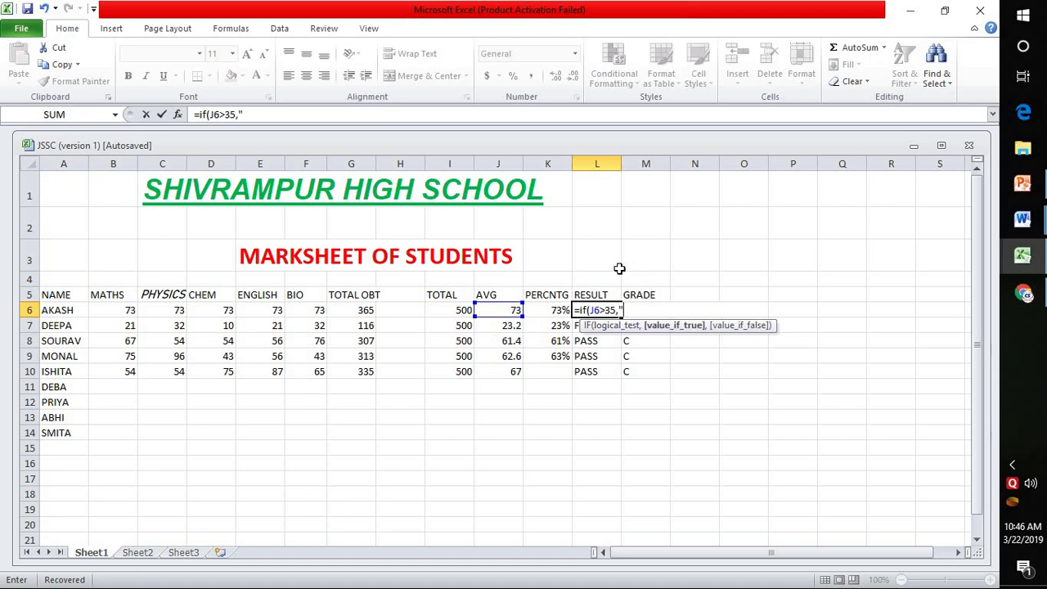
text("pass",)
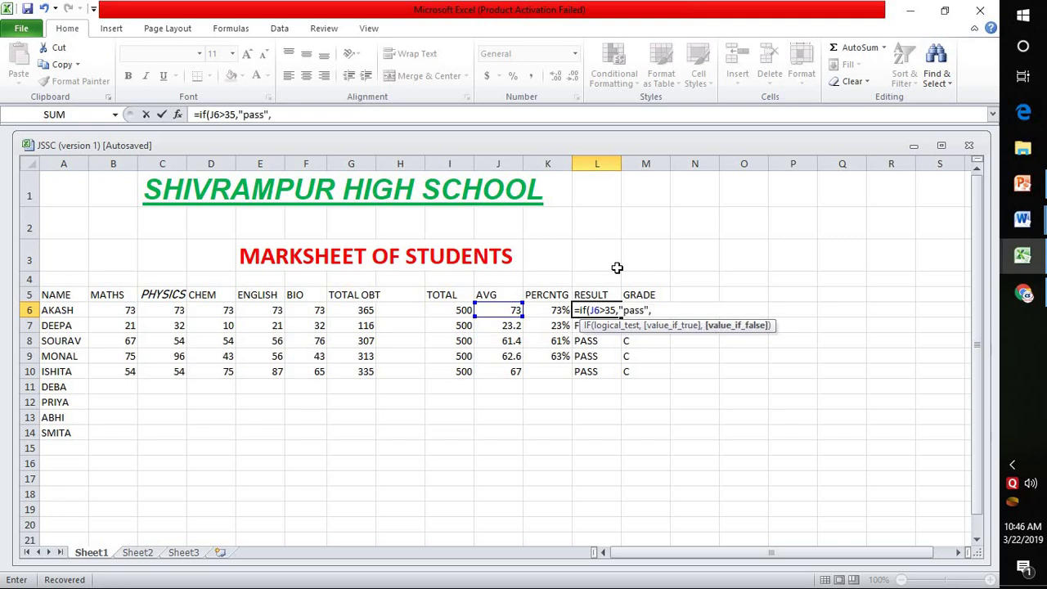
text(if)
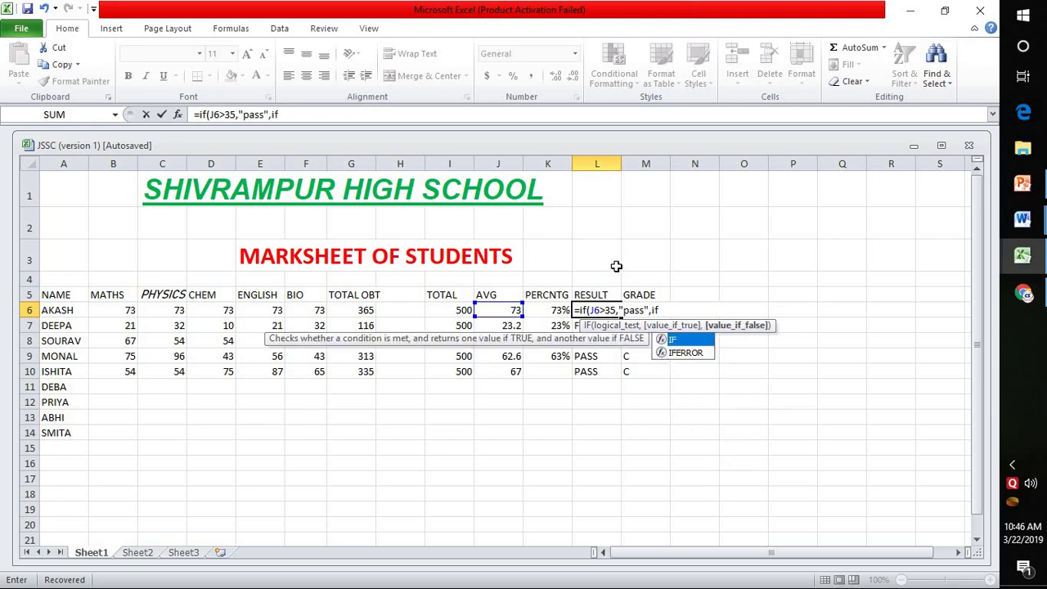
text(()
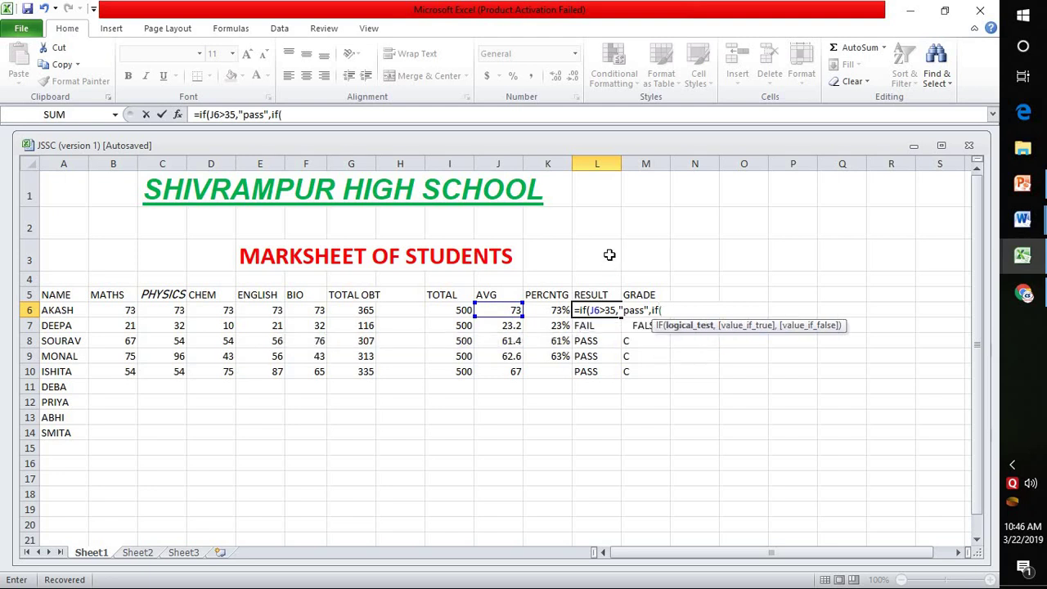
click(502, 312)
text(<35,)
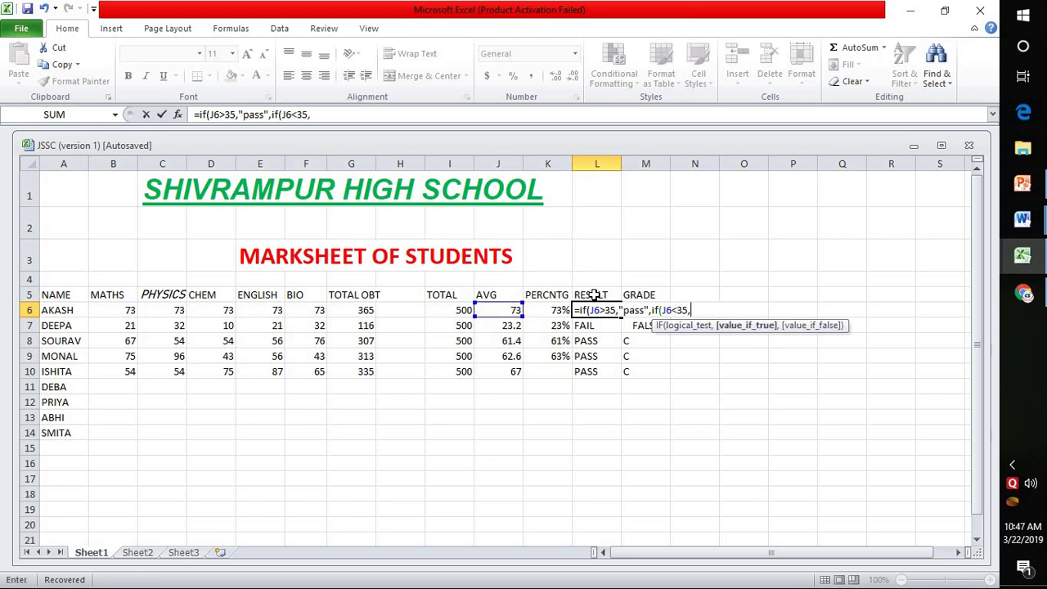
text("fail)
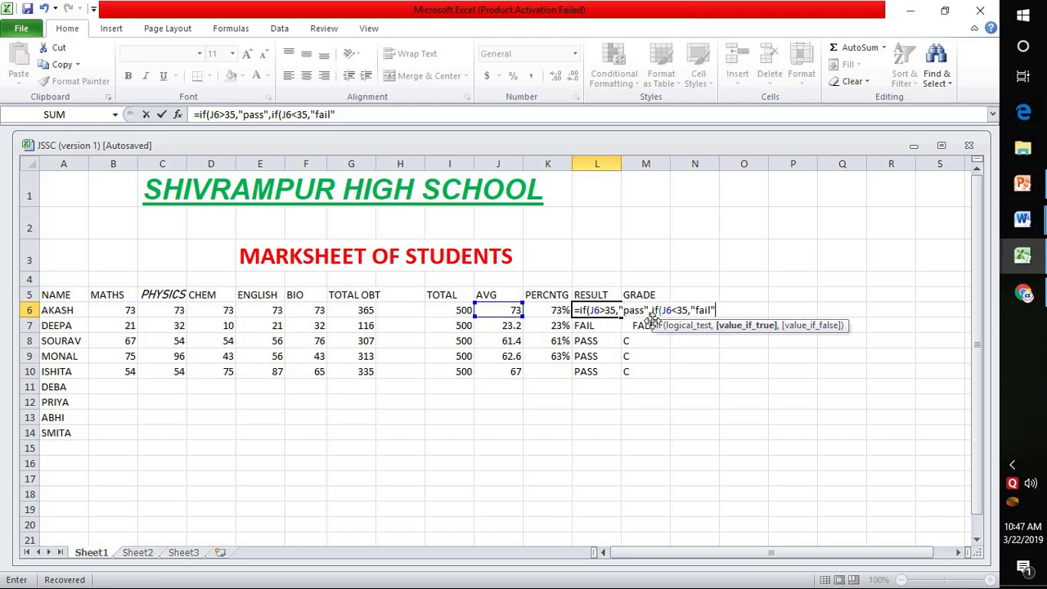
text())
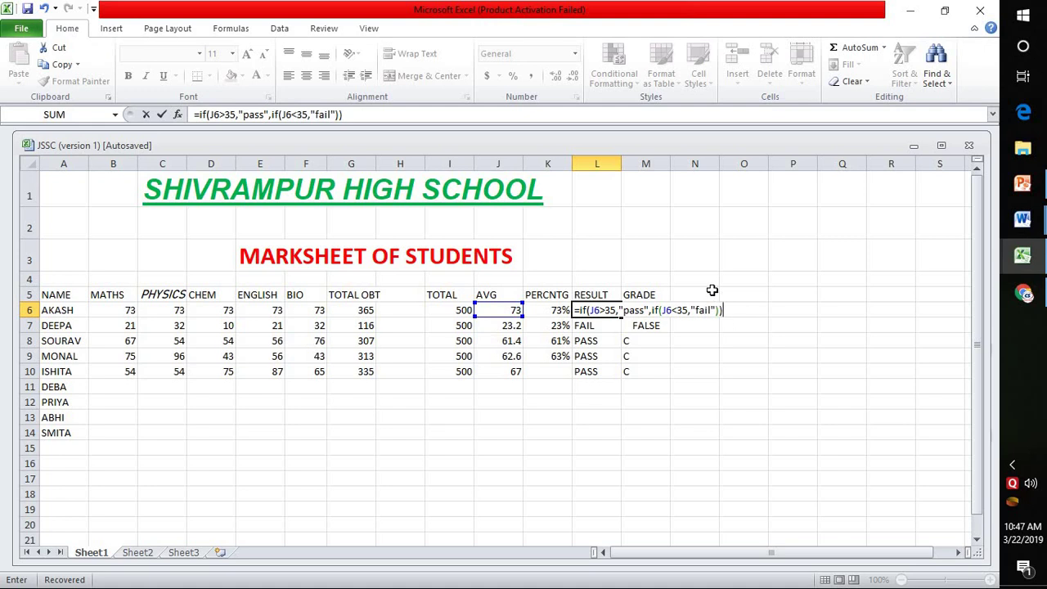
key(Return)
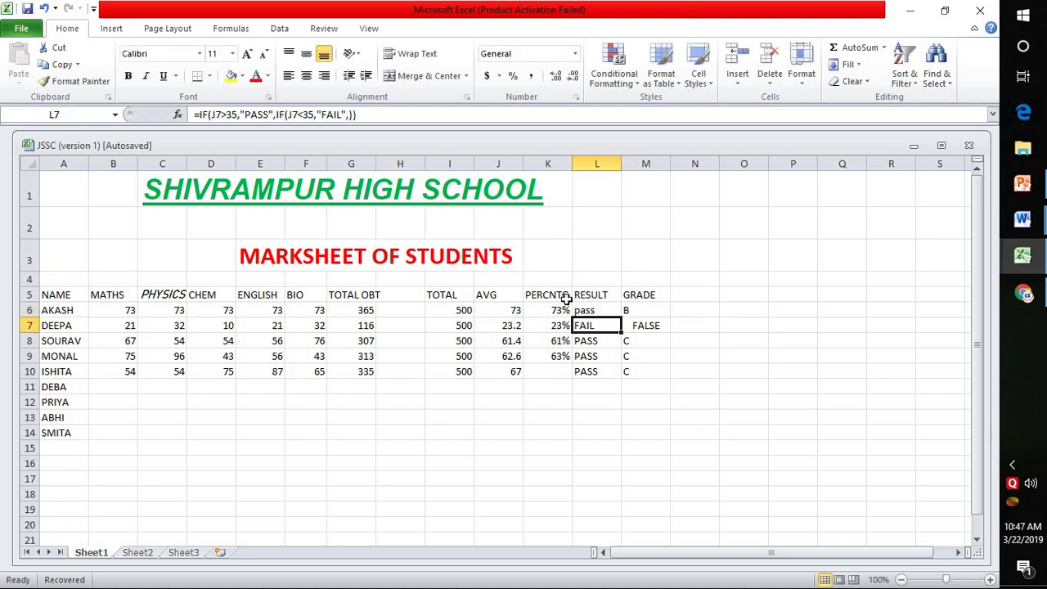
Step: Clear the results in L7 to L10 and fill the IF formula from L6 down to L10
click(595, 308)
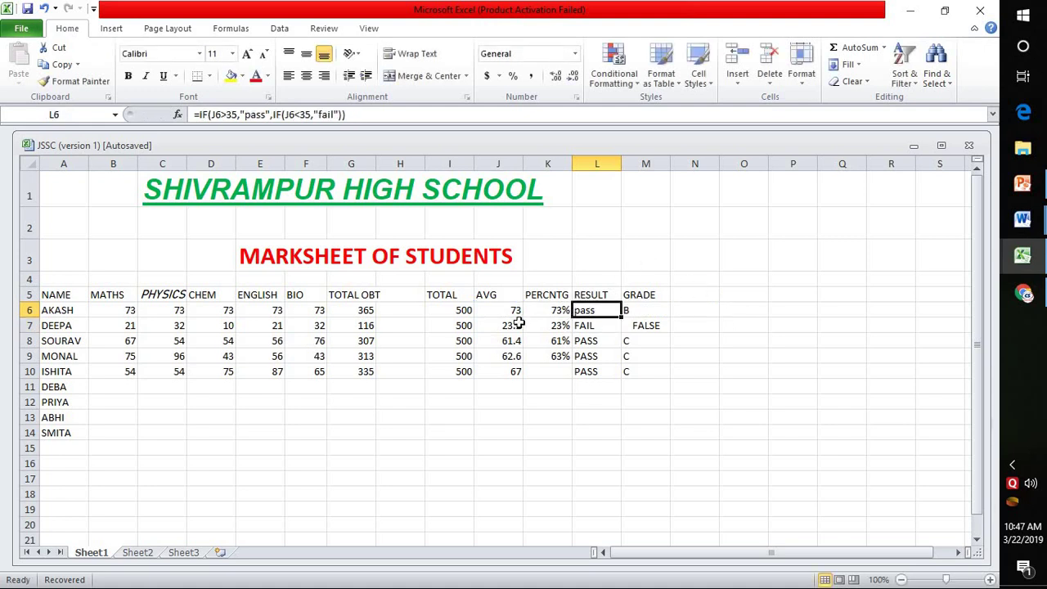
click(593, 324)
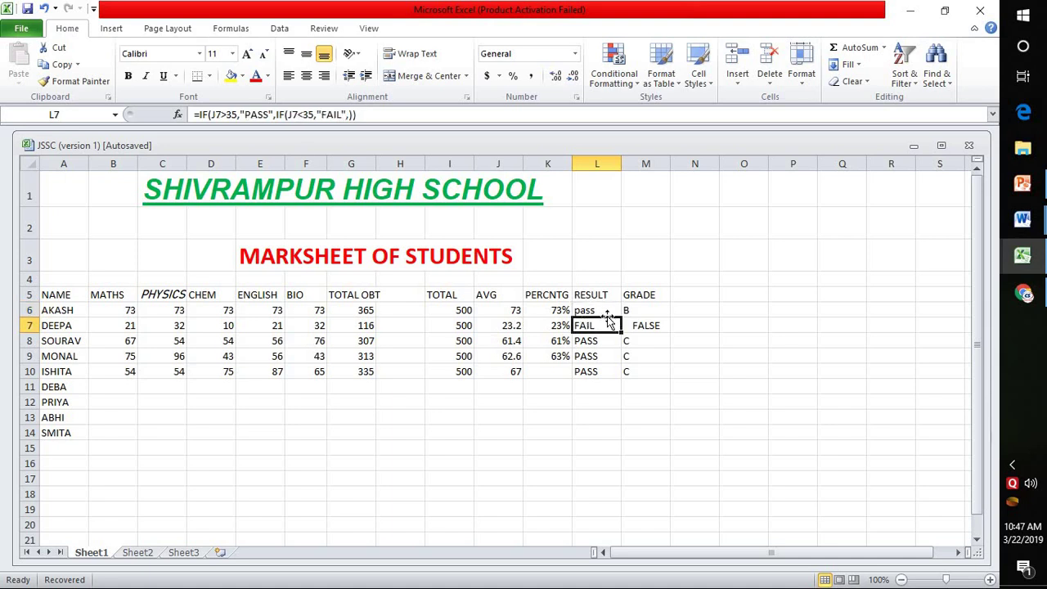
click(611, 318)
click(603, 325)
key(BackSpace)
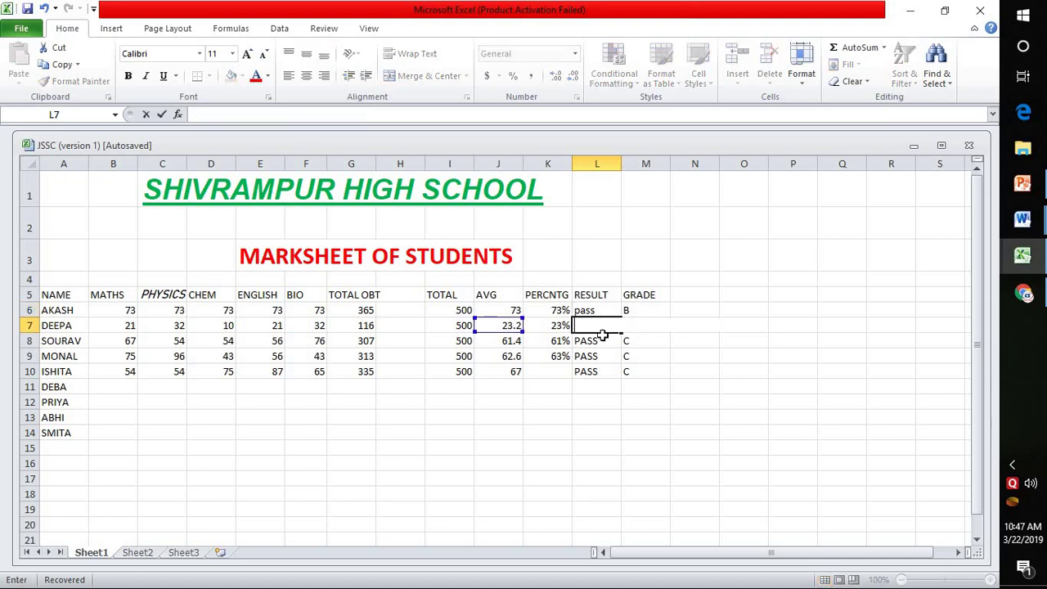
click(601, 342)
key(BackSpace)
click(603, 358)
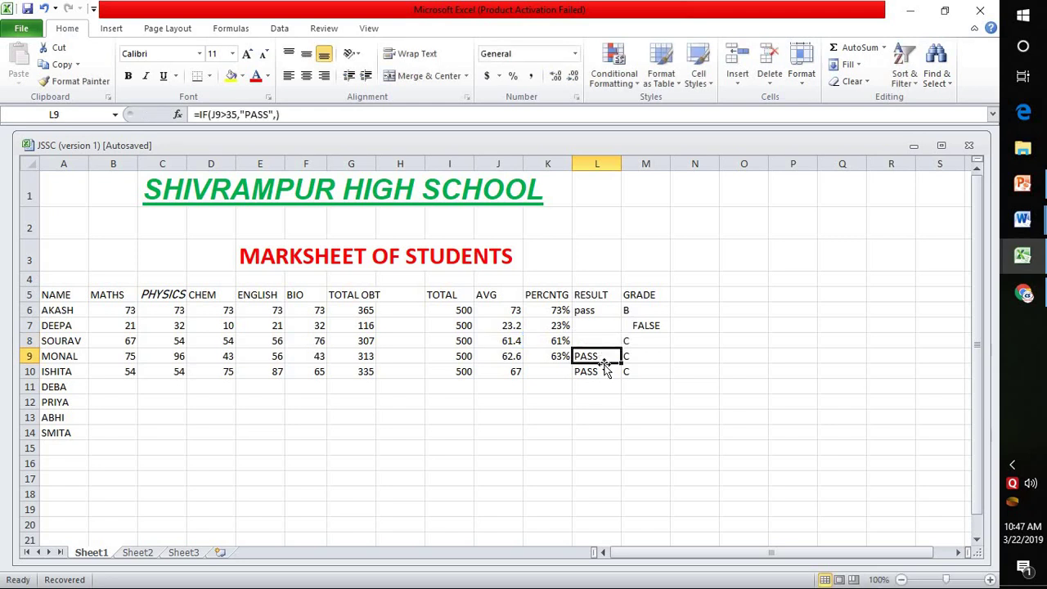
key(BackSpace)
click(603, 370)
key(BackSpace)
click(612, 314)
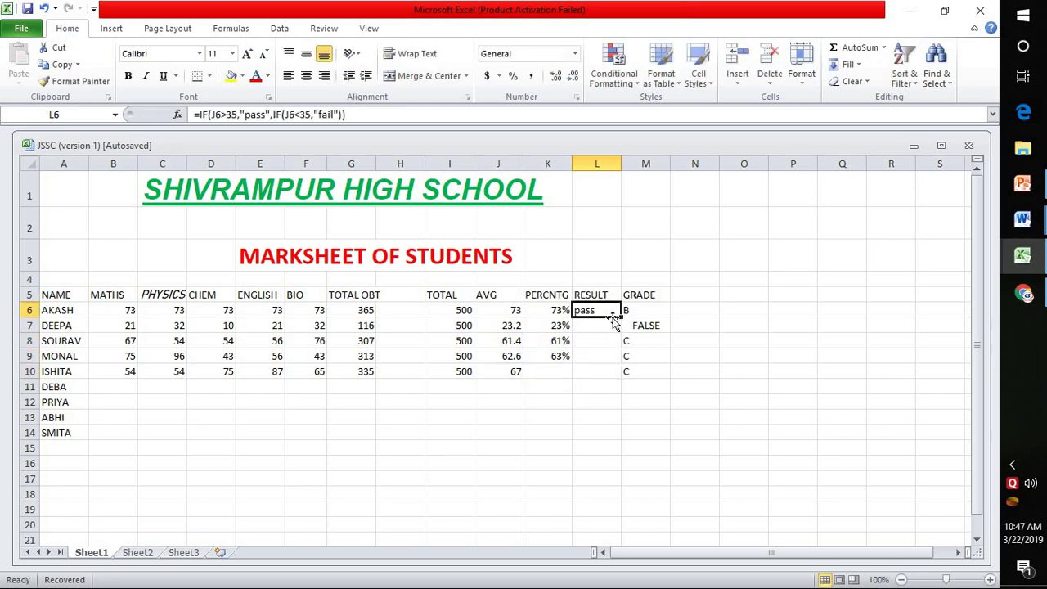
drag(621, 316, 618, 372)
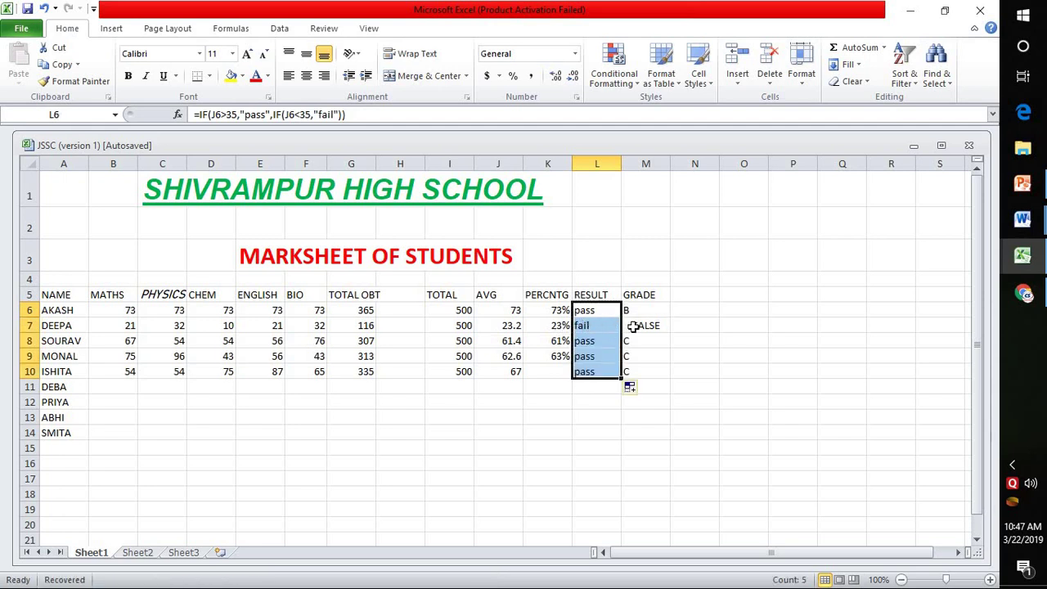
Step: Apply outside borders to the empty cell A4 above the NAME heading
click(639, 310)
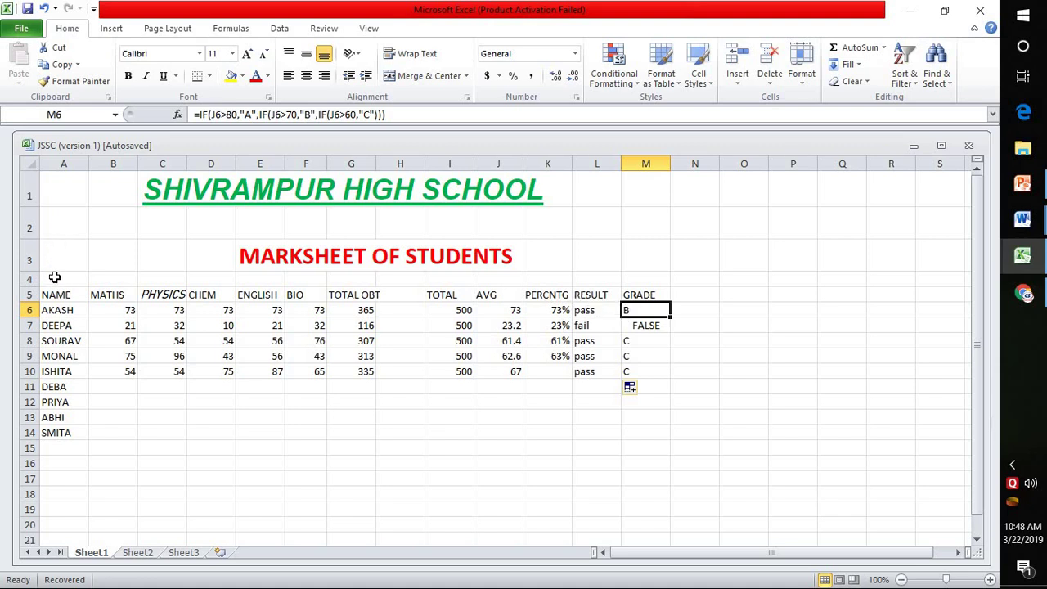
click(82, 279)
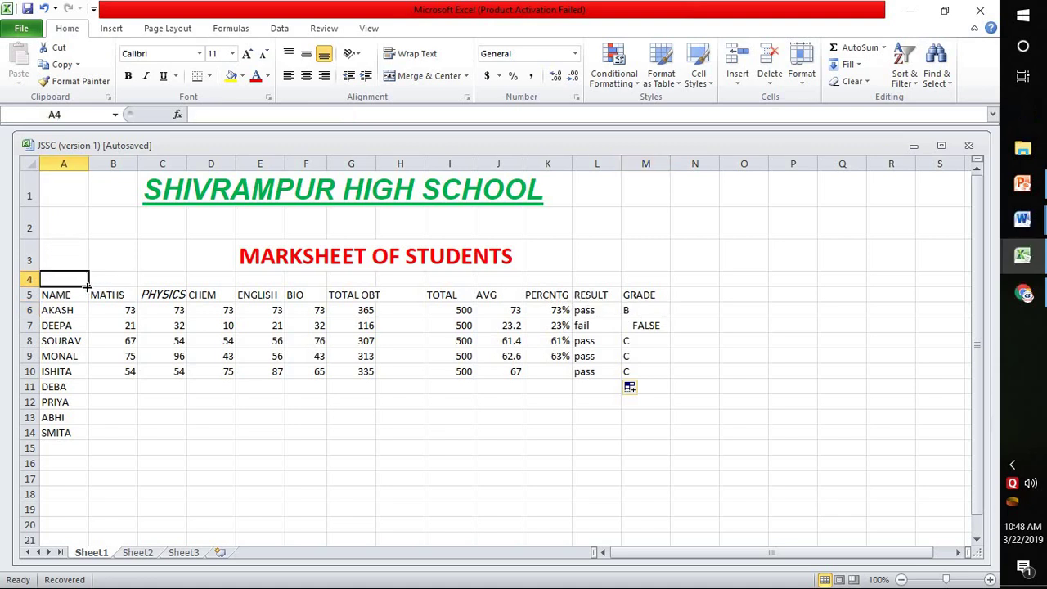
drag(88, 287, 629, 497)
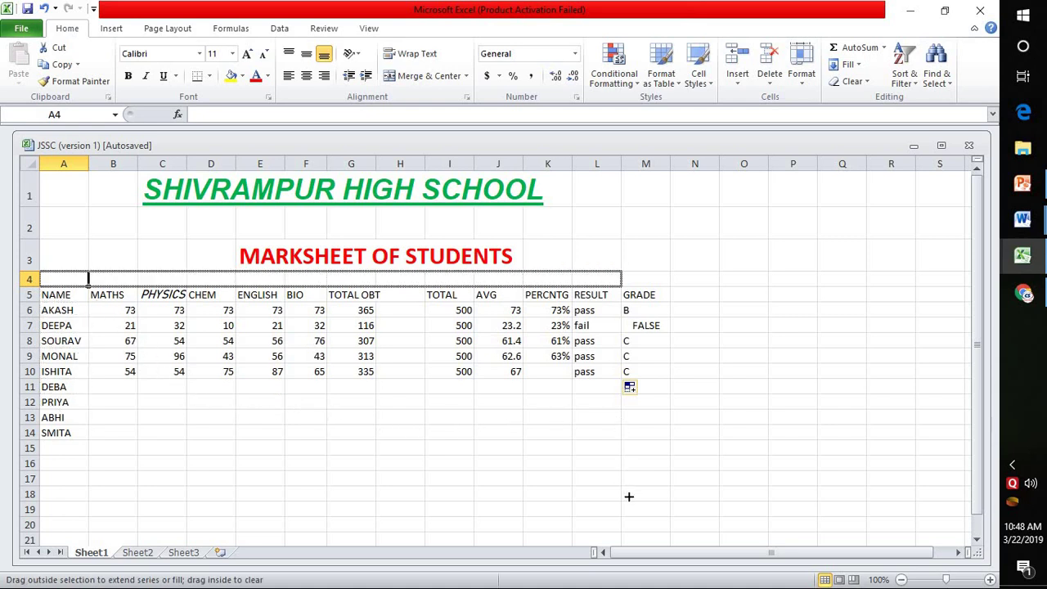
drag(636, 460, 59, 288)
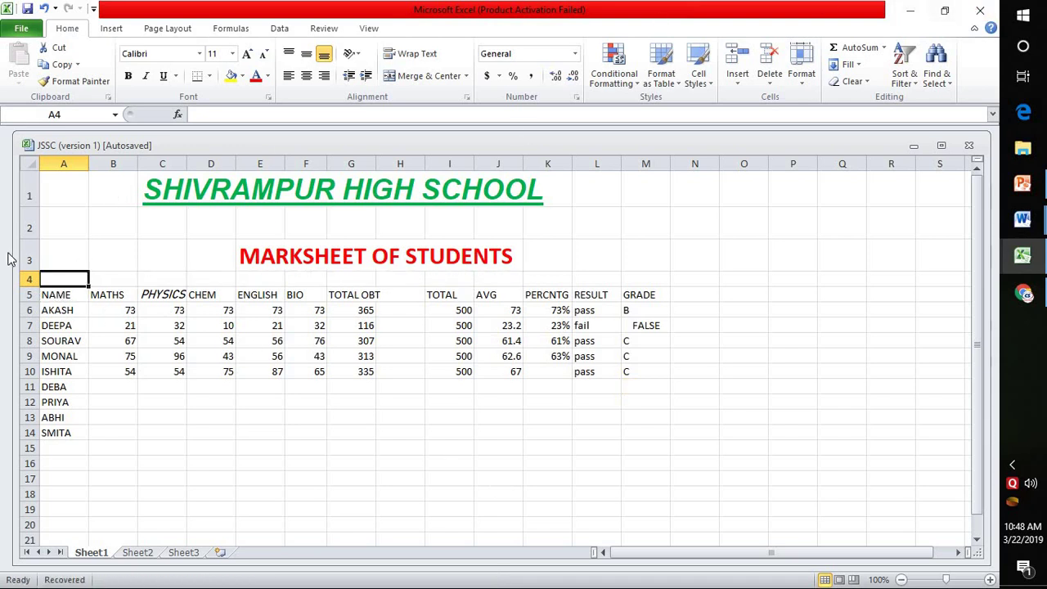
click(211, 77)
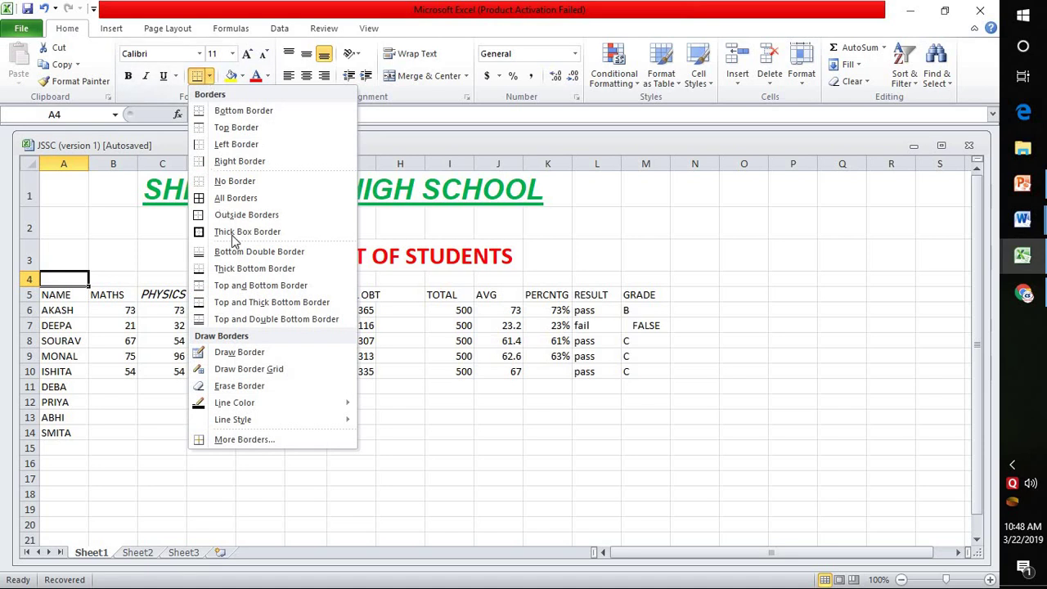
click(226, 215)
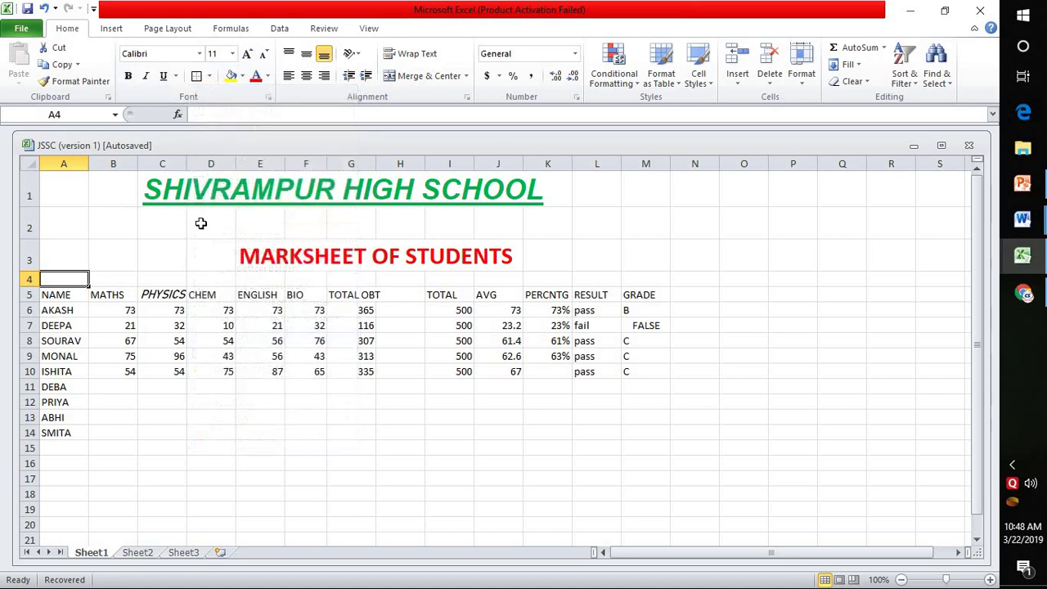
Step: Try to extend the borders by filling A4 across to K4 and down over the marks table, and undo the fills
mouse_move(88, 285)
mouse_down()
mouse_move(189, 404)
mouse_move(596, 455)
mouse_move(608, 580)
mouse_move(86, 432)
mouse_move(182, 456)
mouse_move(559, 484)
mouse_move(565, 574)
mouse_move(35, 268)
mouse_move(87, 283)
mouse_up()
drag(87, 283, 575, 284)
drag(581, 325, 732, 468)
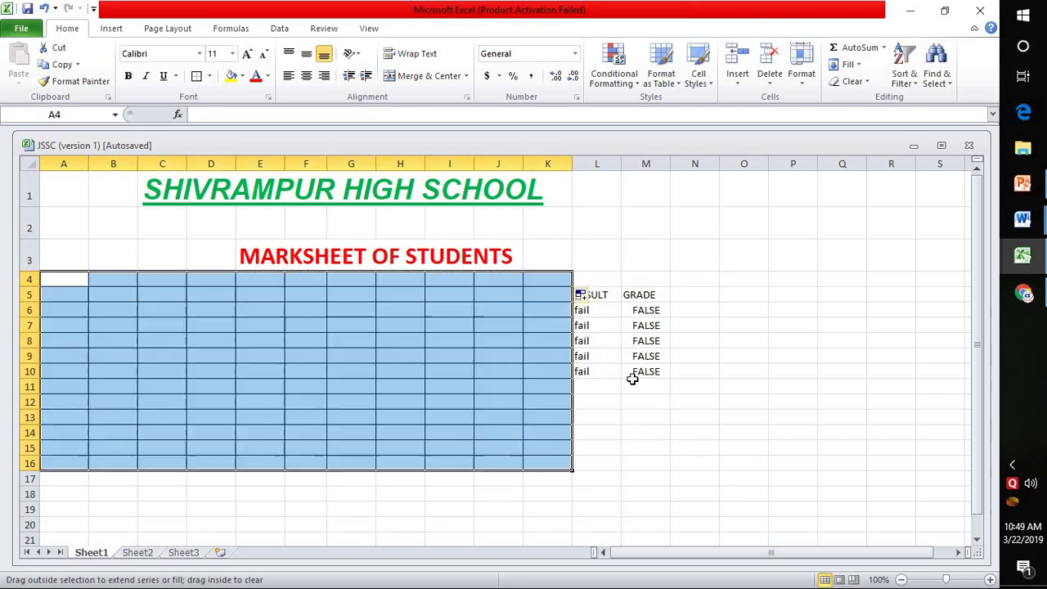
click(43, 10)
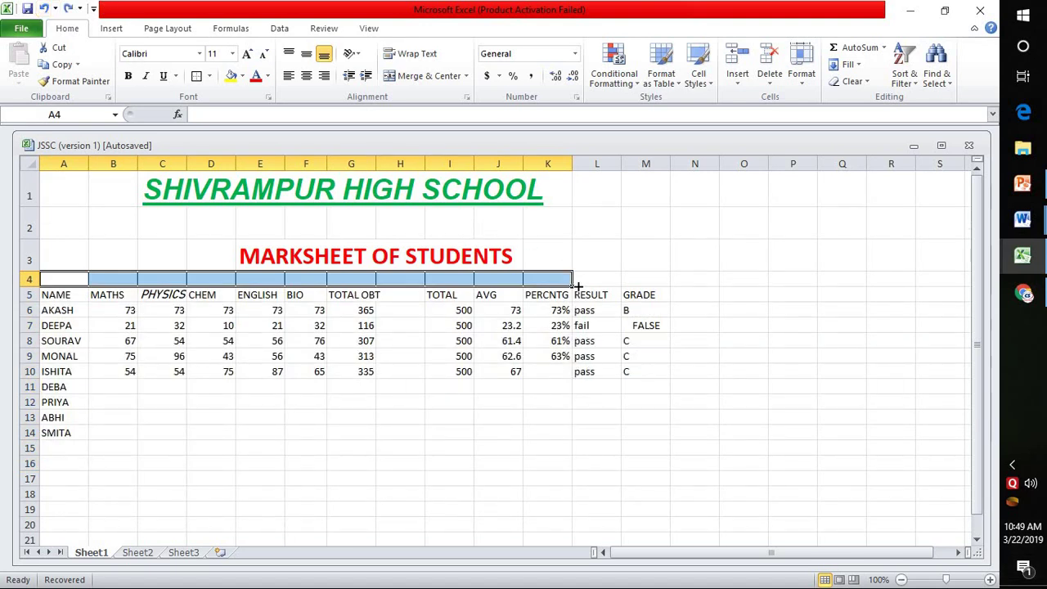
drag(578, 286, 731, 451)
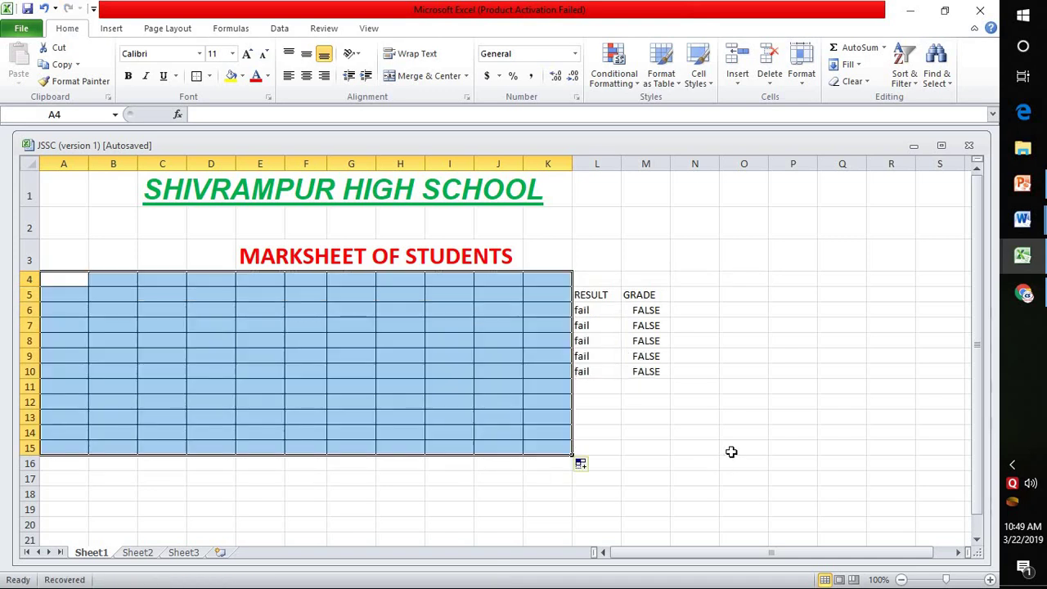
click(43, 9)
click(43, 9)
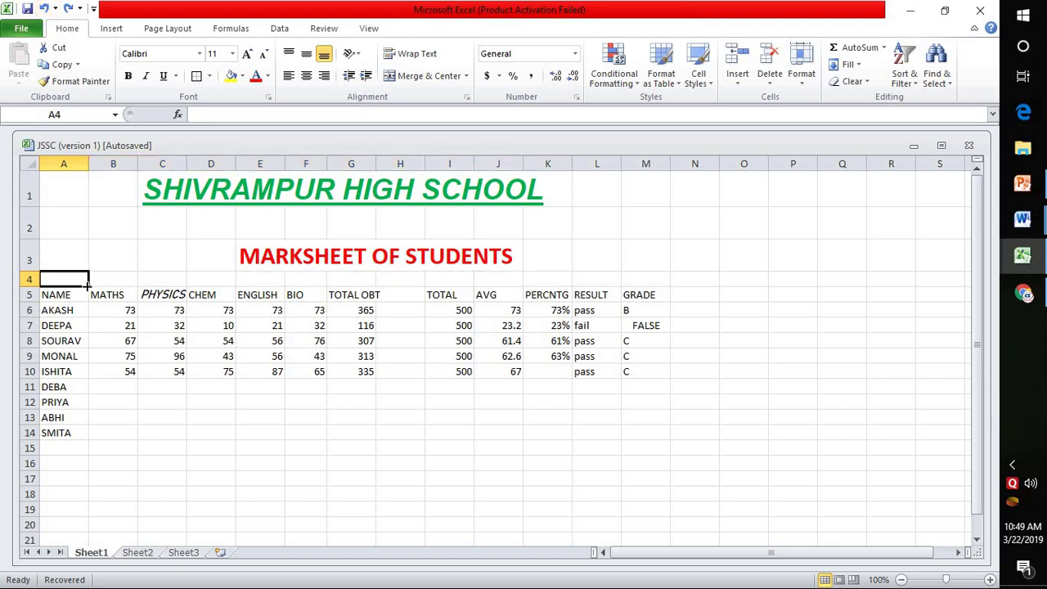
Step: Fill A4 across to M4 and try to move that row down onto the student rows, declining to replace their contents
drag(89, 286, 650, 470)
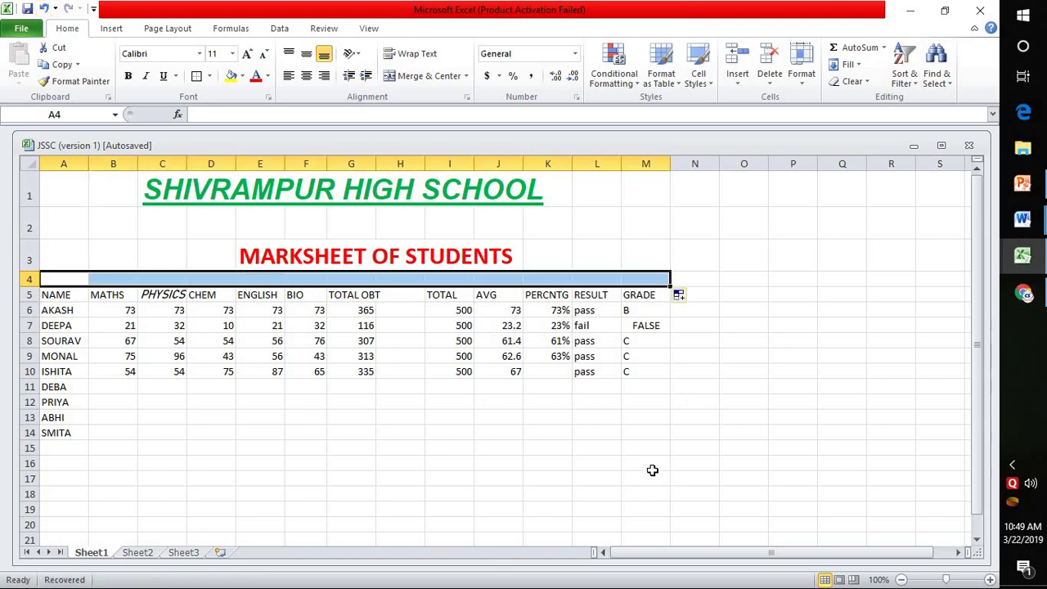
drag(666, 300, 657, 400)
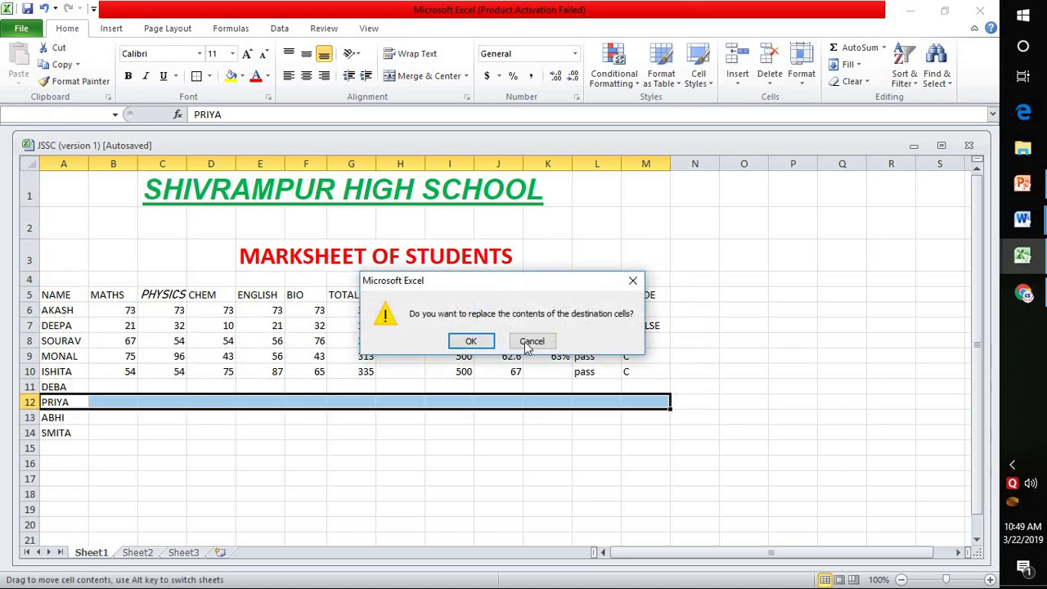
click(532, 341)
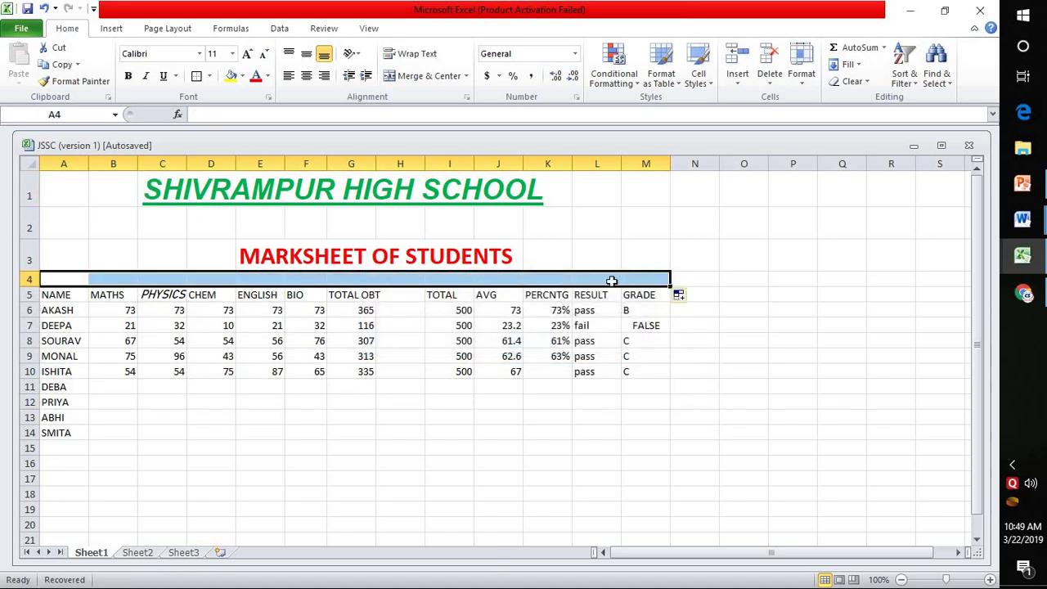
drag(657, 286, 659, 387)
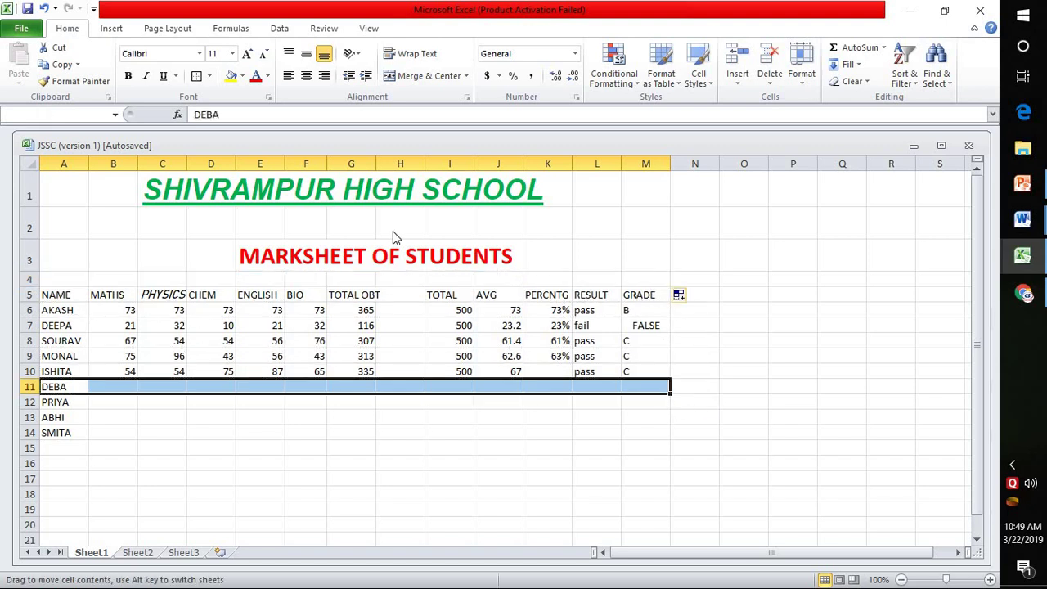
click(530, 342)
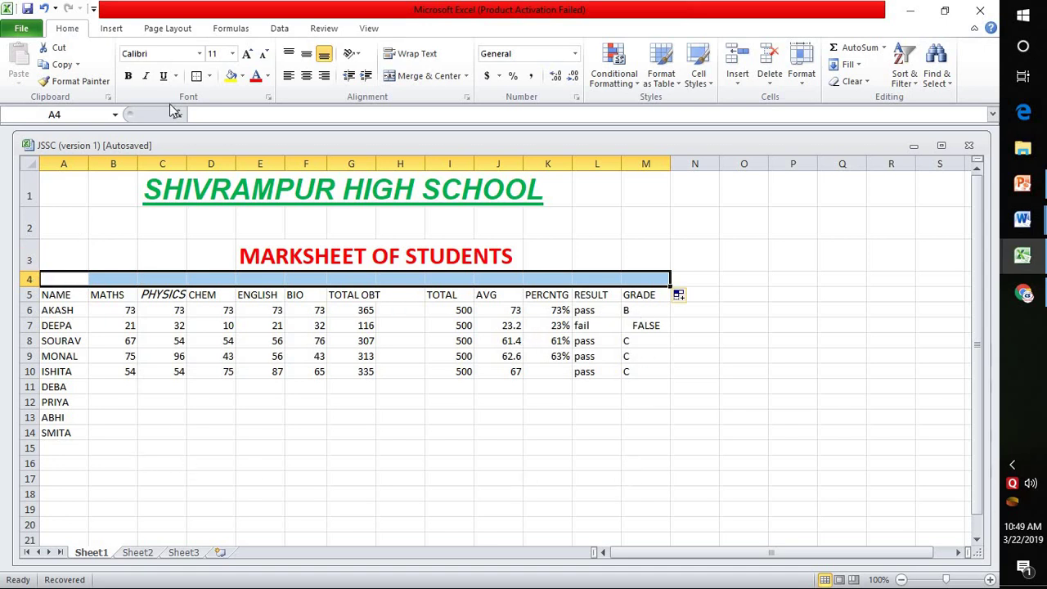
click(210, 75)
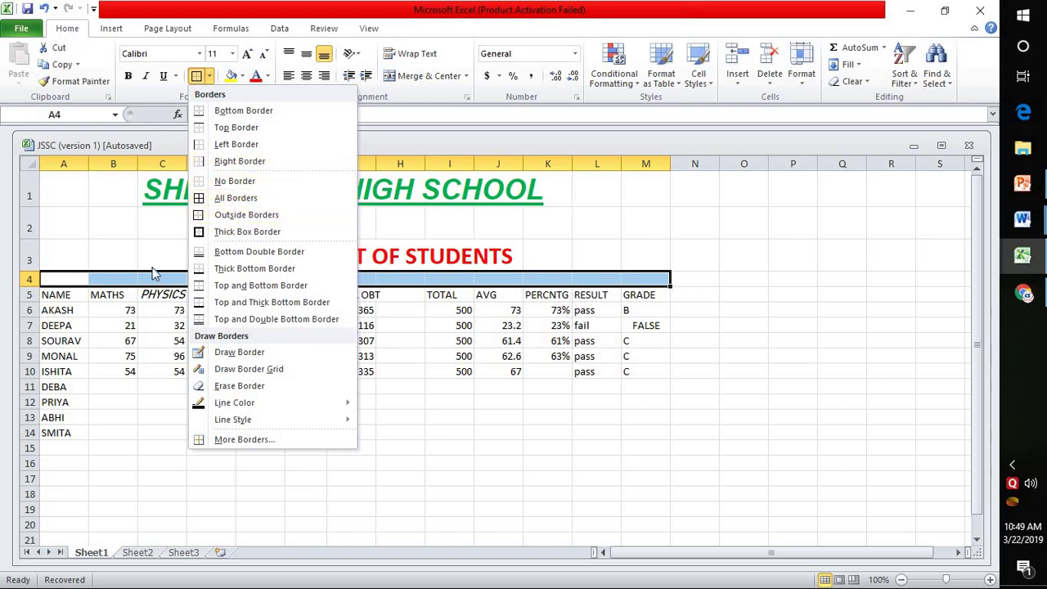
click(679, 295)
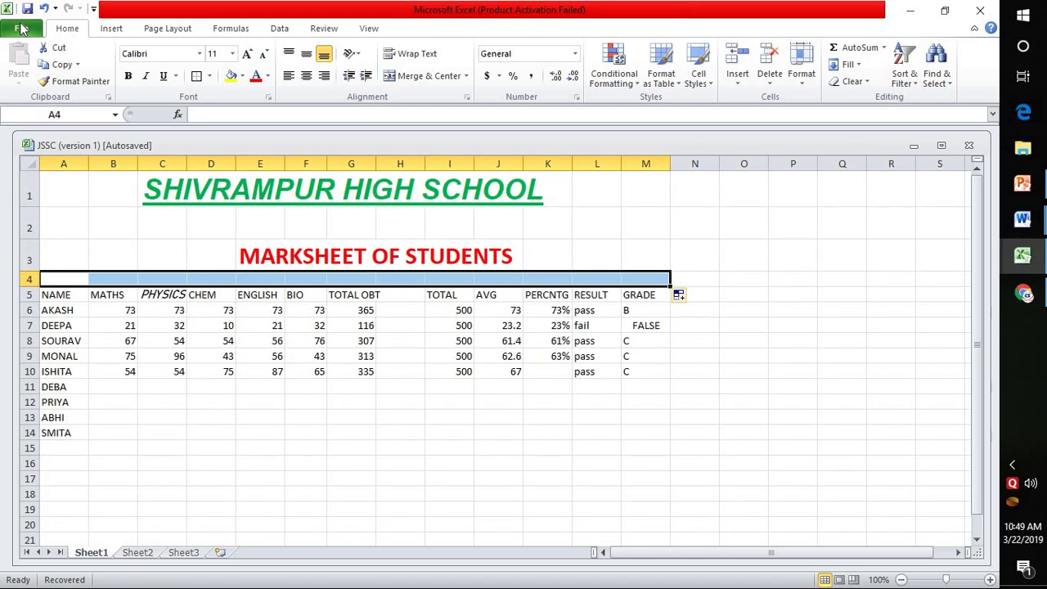
Step: Save the marksheet workbook on the Desktop as JSSC (Autosaved) in Excel Workbook format
click(22, 29)
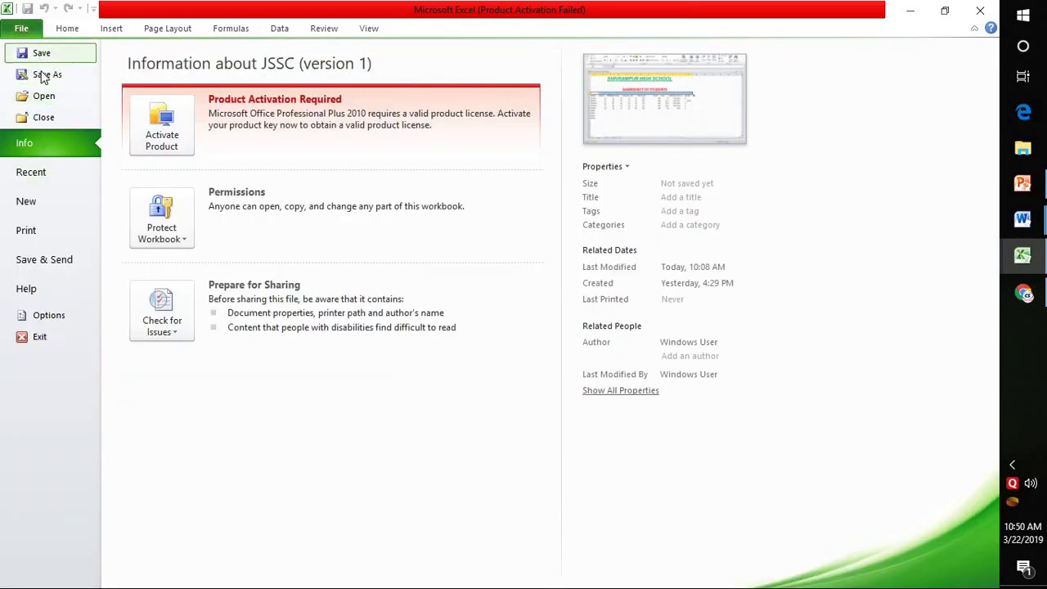
key(Escape)
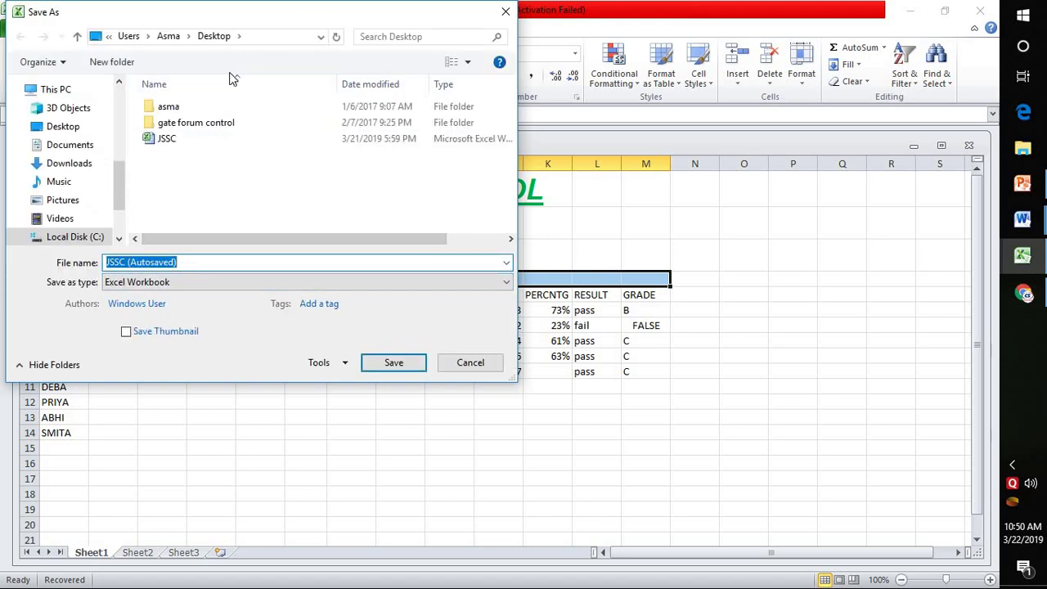
click(392, 361)
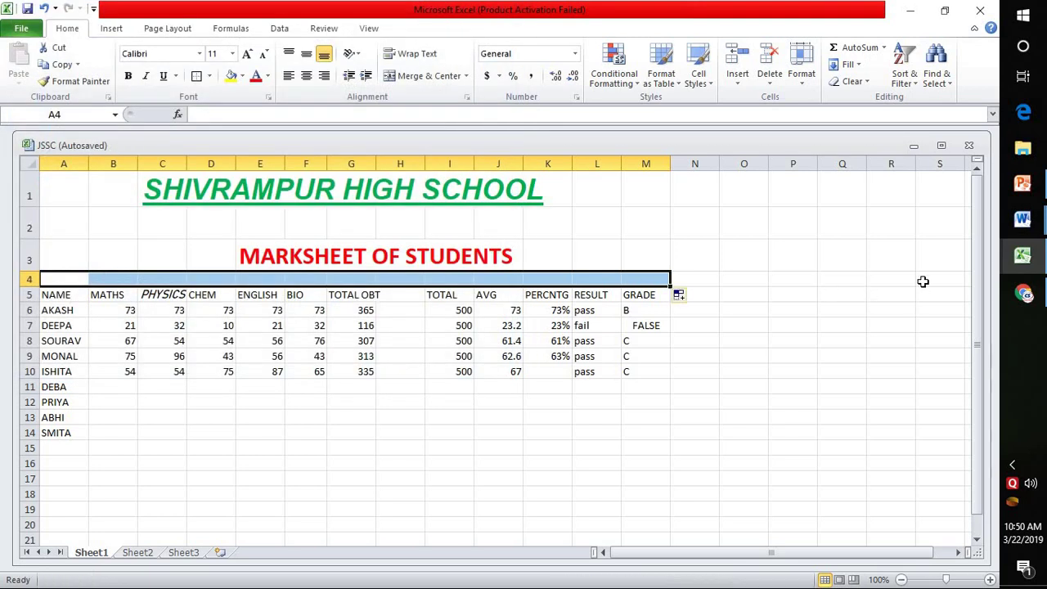
Step: Switch to the JSSC (Autosaved) document in Word and make its Hindi heading italic, underlined and red, keeping it bold
mouse_move(1027, 225)
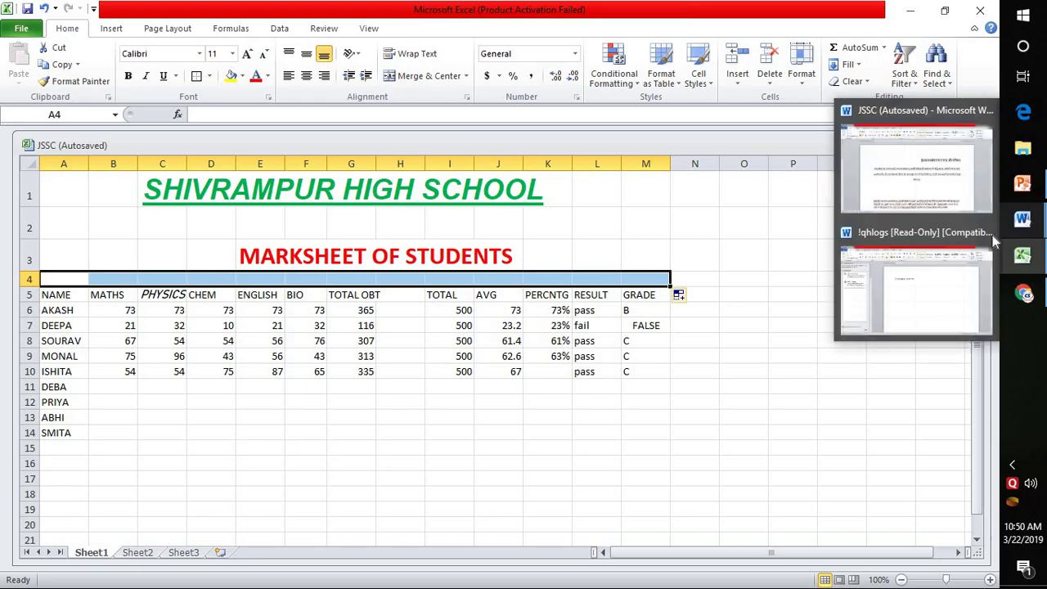
click(924, 192)
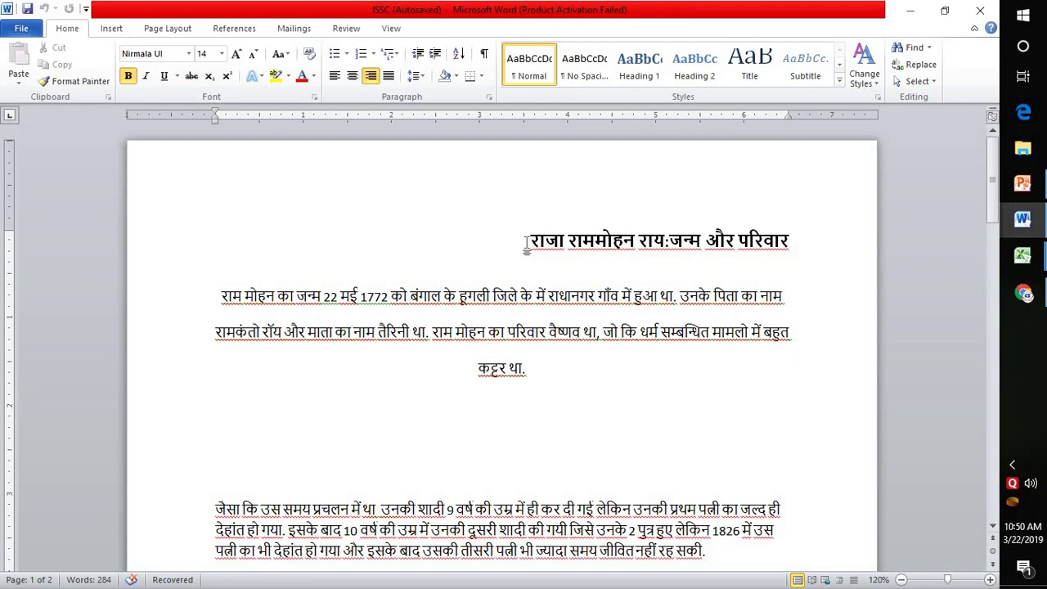
drag(526, 243, 823, 243)
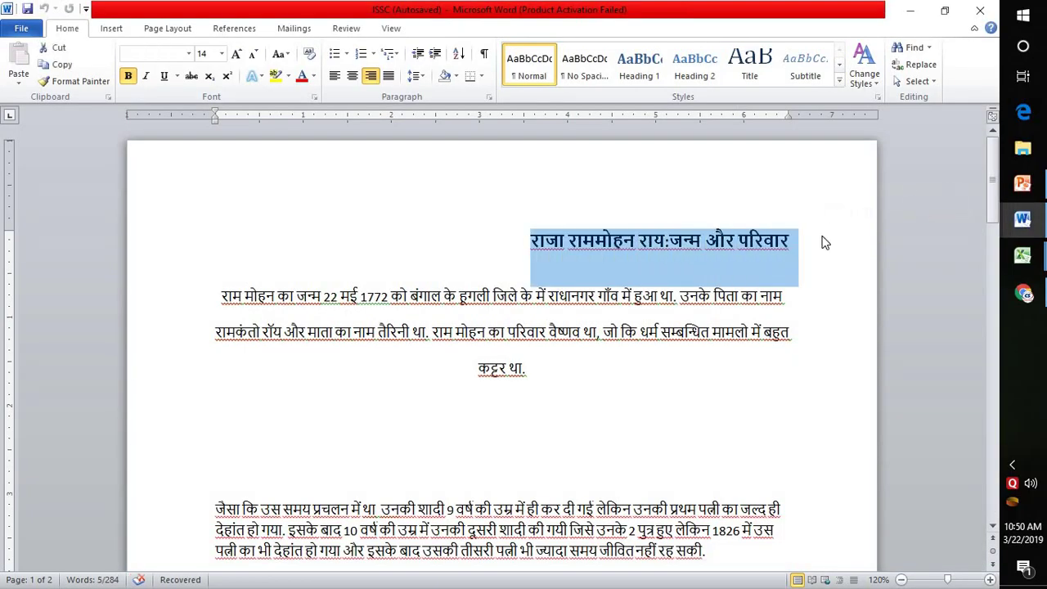
click(126, 76)
click(128, 76)
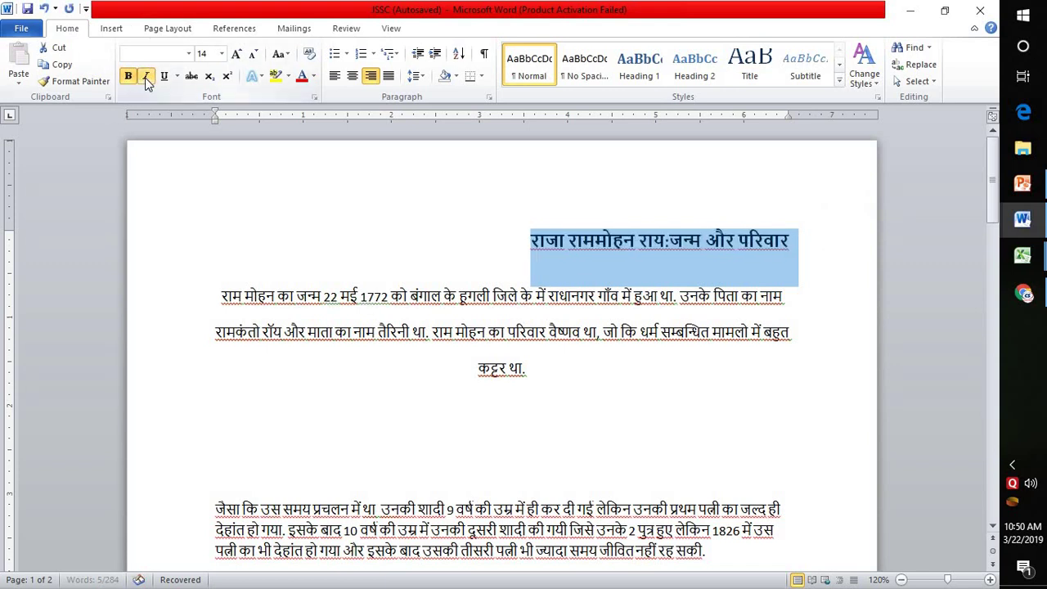
click(145, 77)
click(164, 76)
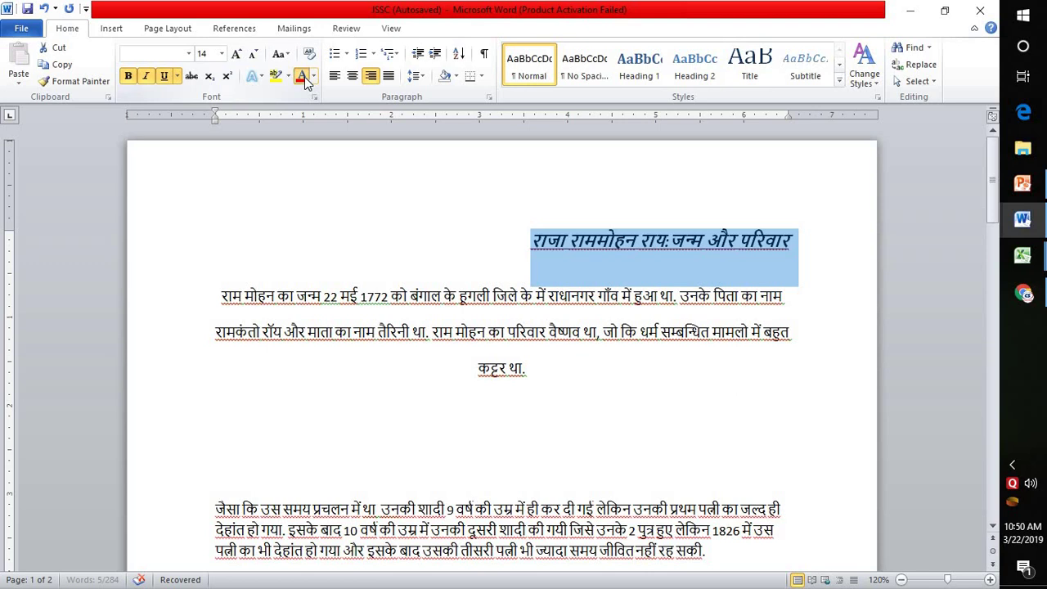
click(302, 78)
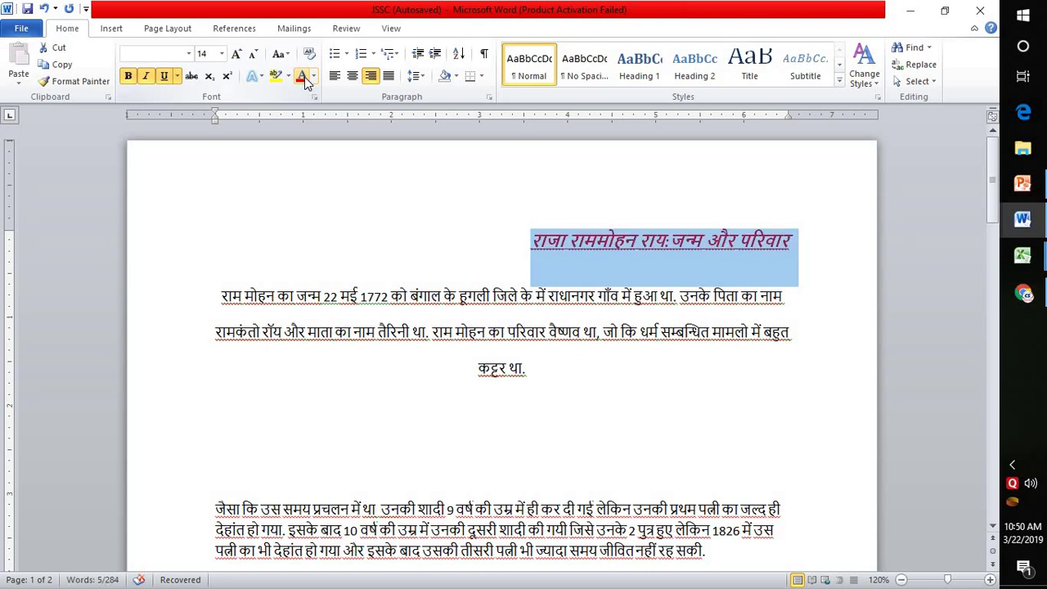
Step: Increase the font size of the Hindi heading to 20
click(237, 54)
click(237, 54)
click(238, 54)
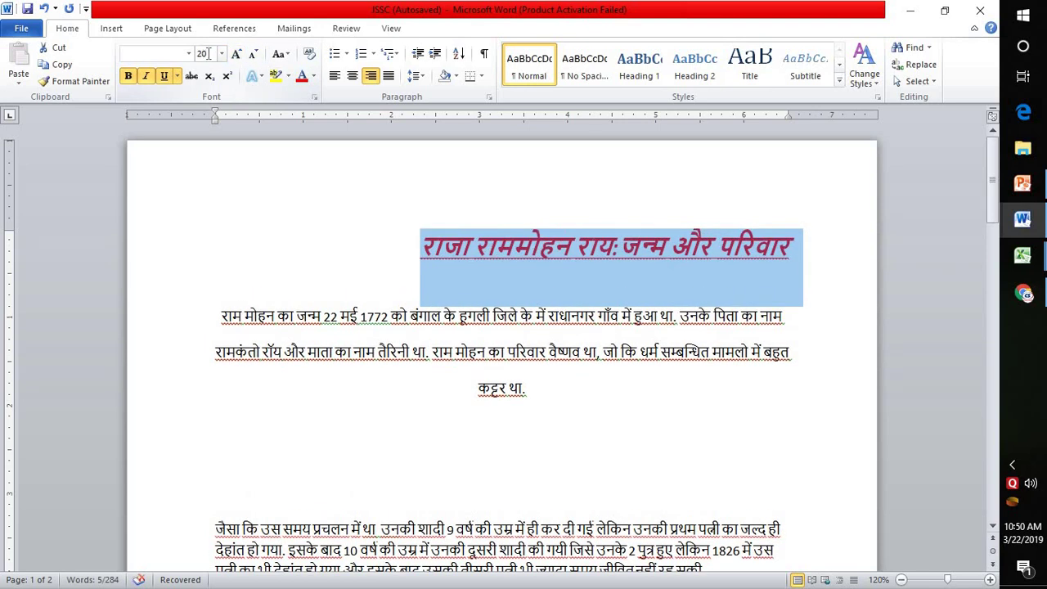
click(221, 54)
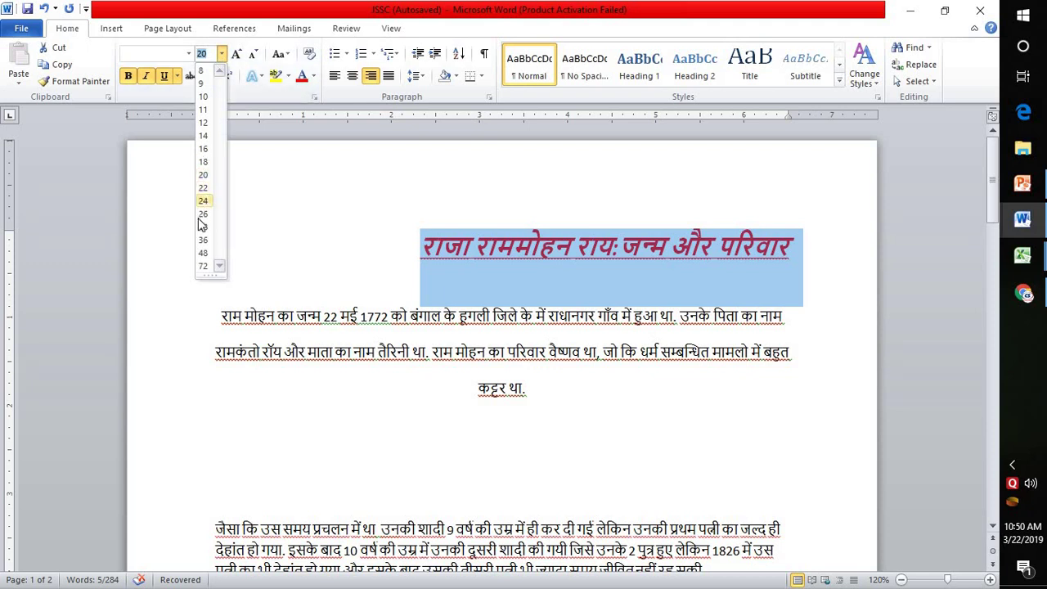
click(204, 174)
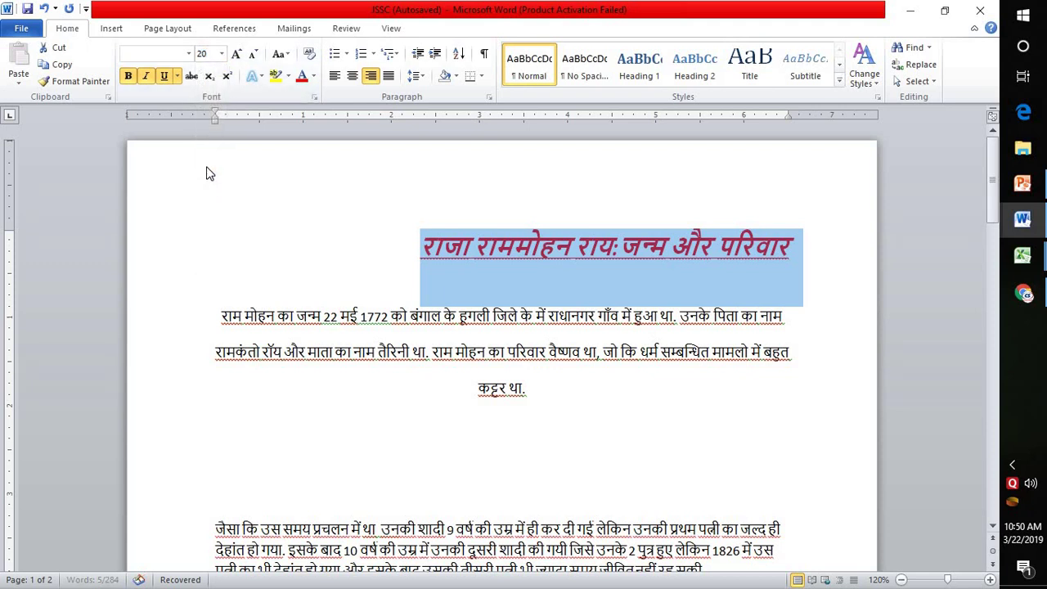
click(823, 249)
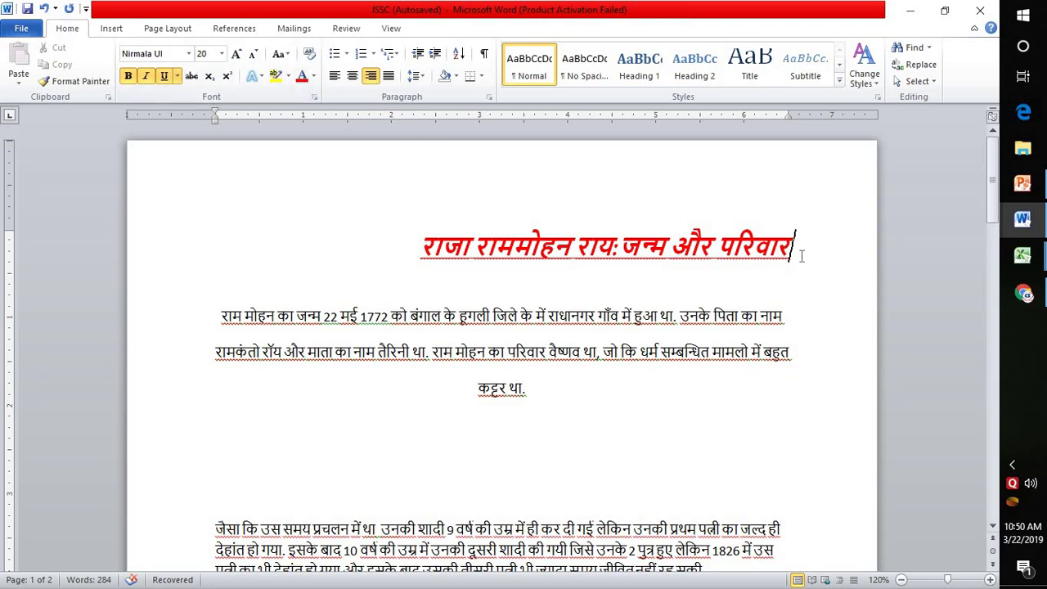
Step: Join the first body paragraph onto the end of the heading line
click(220, 317)
key(BackSpace)
key(BackSpace)
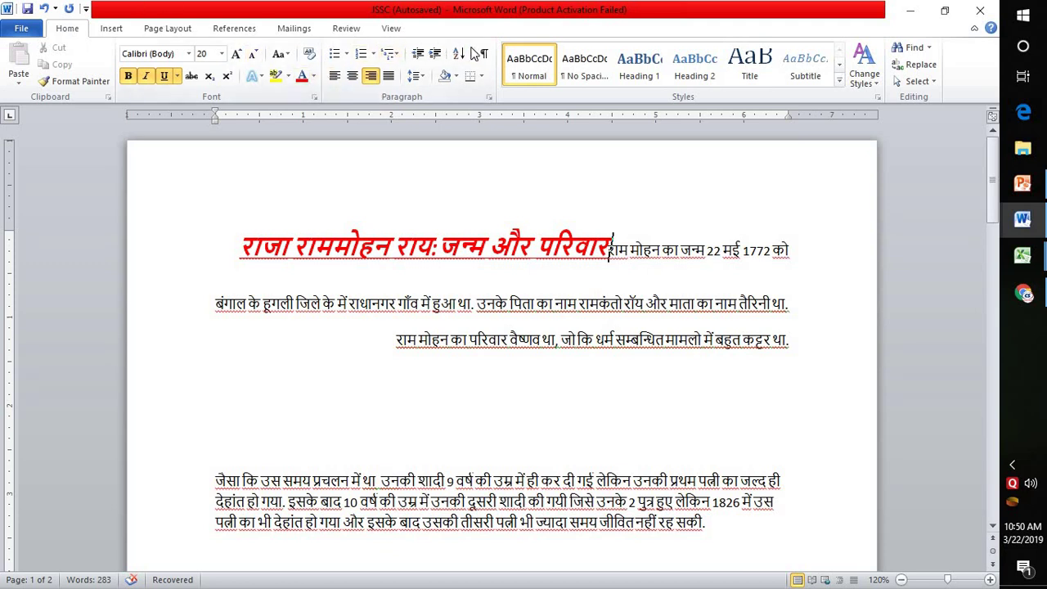
Step: Apply 2.0 line spacing to the paragraph that contains the heading
click(421, 76)
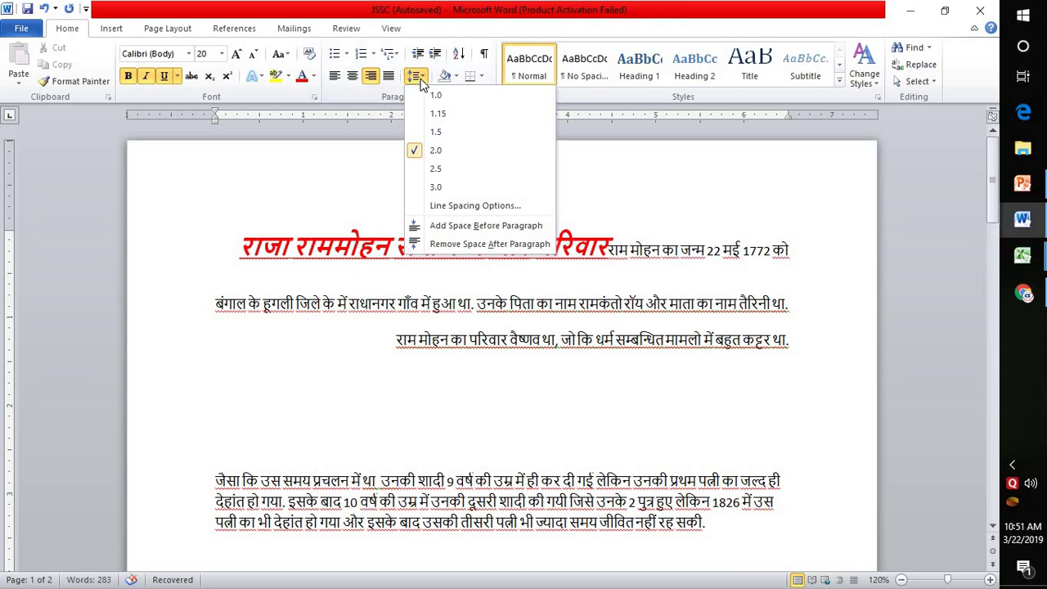
click(436, 149)
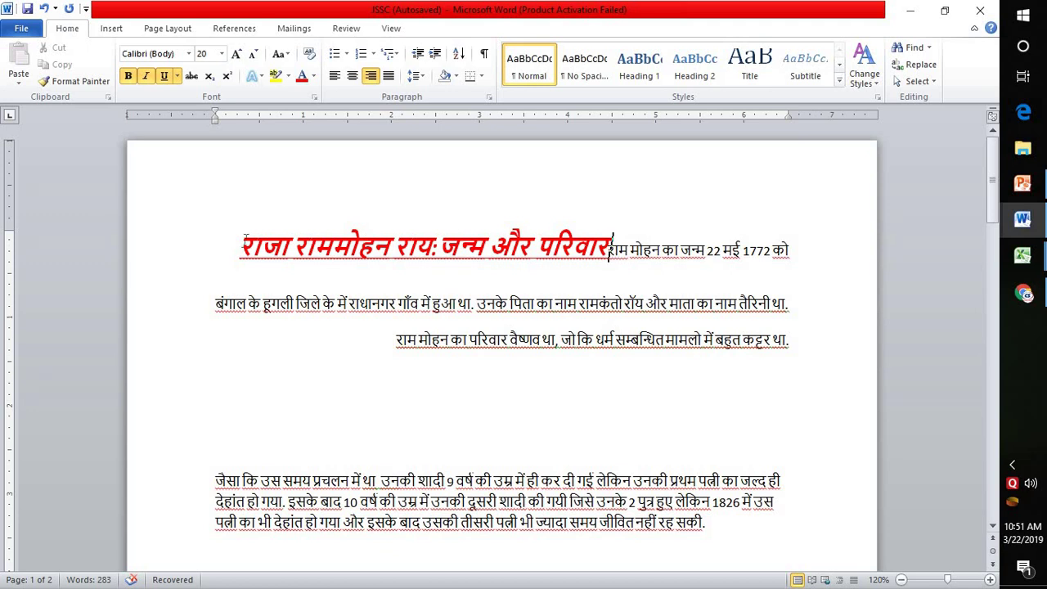
drag(242, 245, 607, 235)
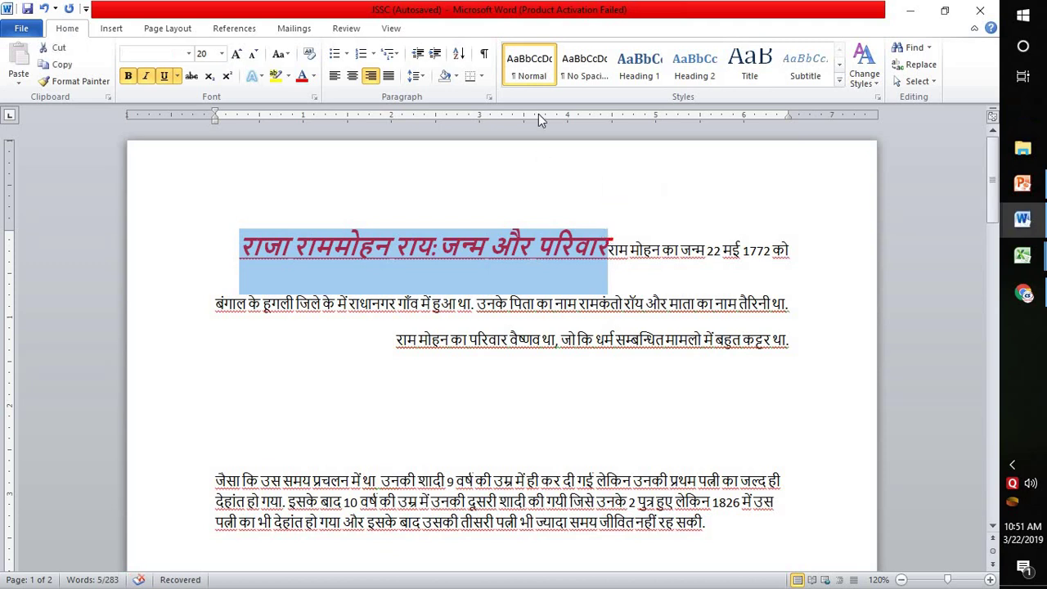
click(417, 75)
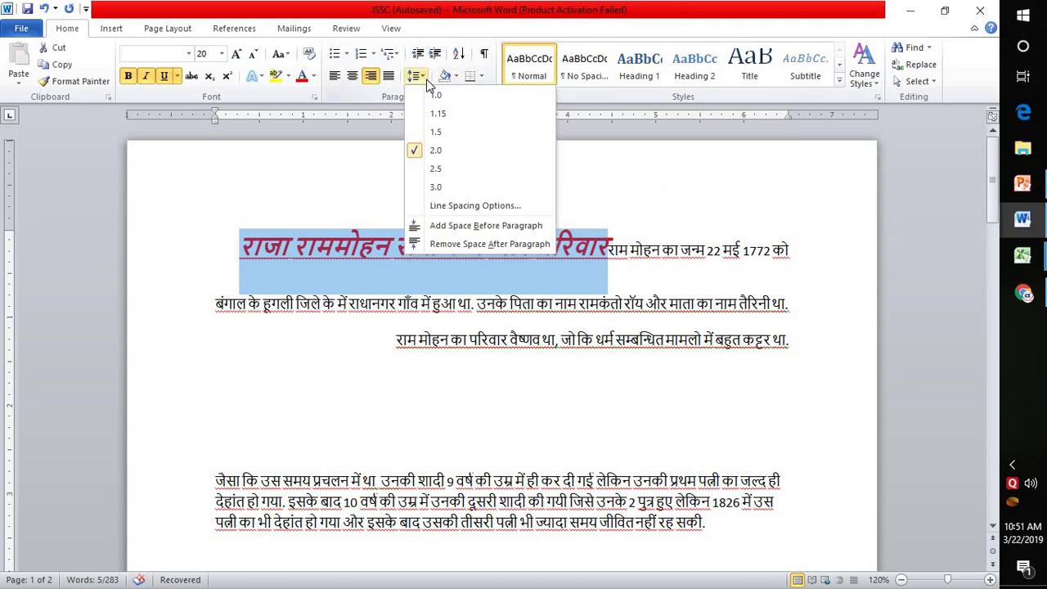
click(443, 147)
click(620, 238)
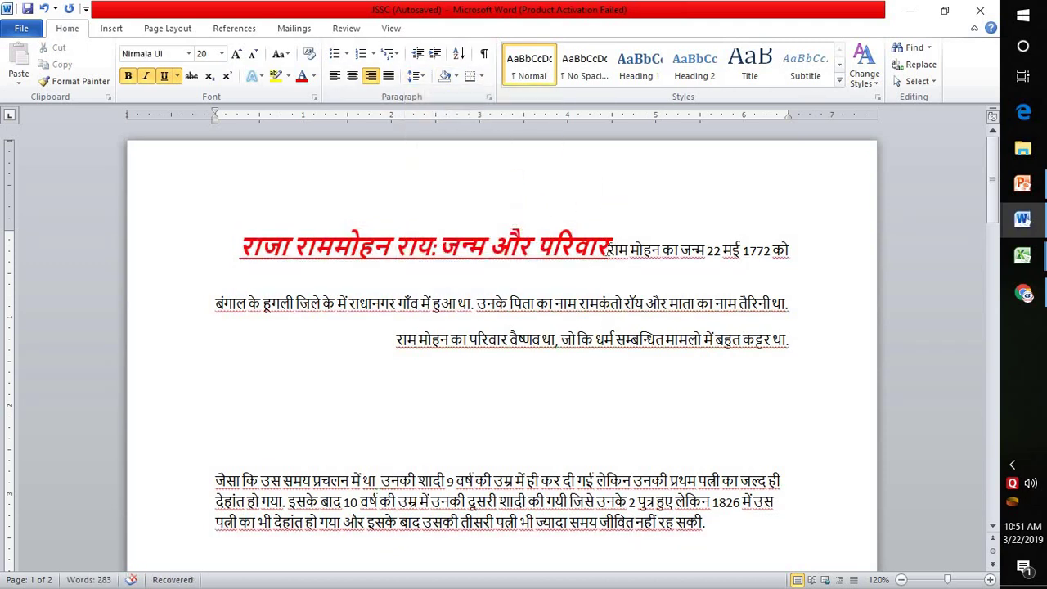
click(417, 76)
click(453, 151)
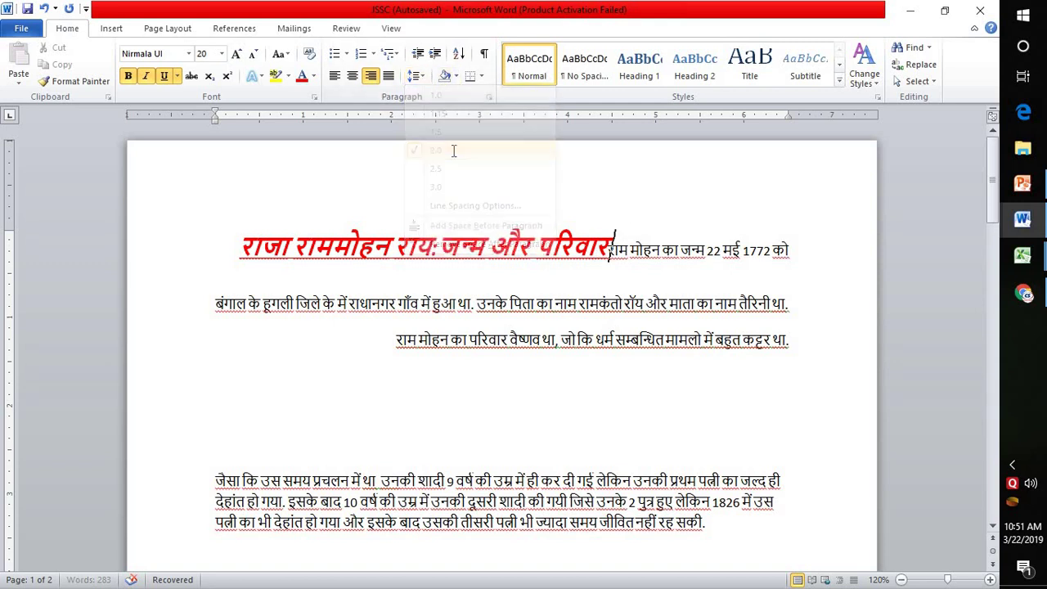
Step: Split the body text from the heading onto its own line and look over the page
key(Return)
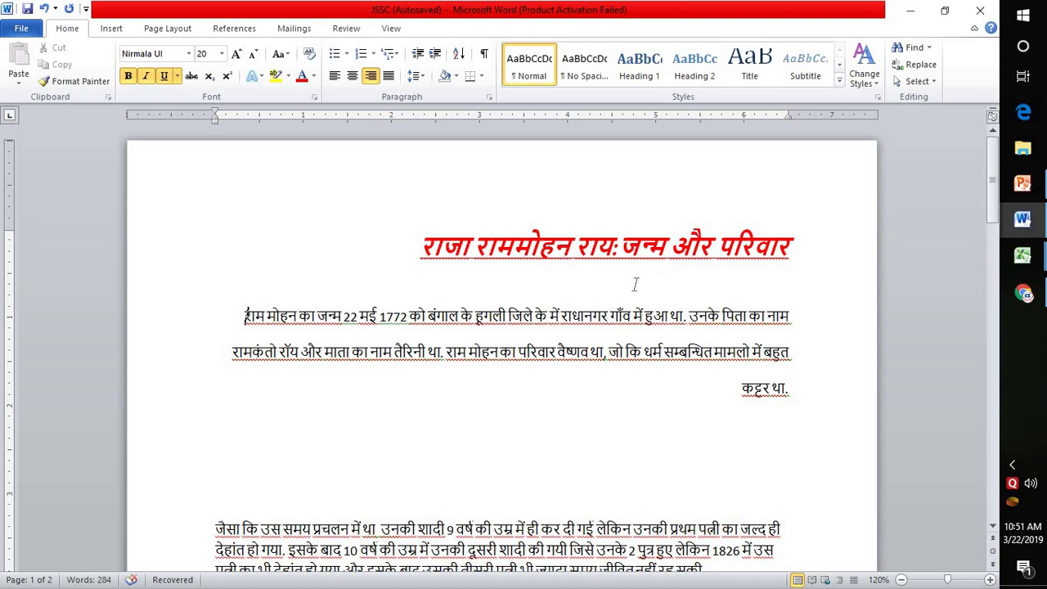
scroll(180, 262, down, 4)
scroll(180, 261, up, 3)
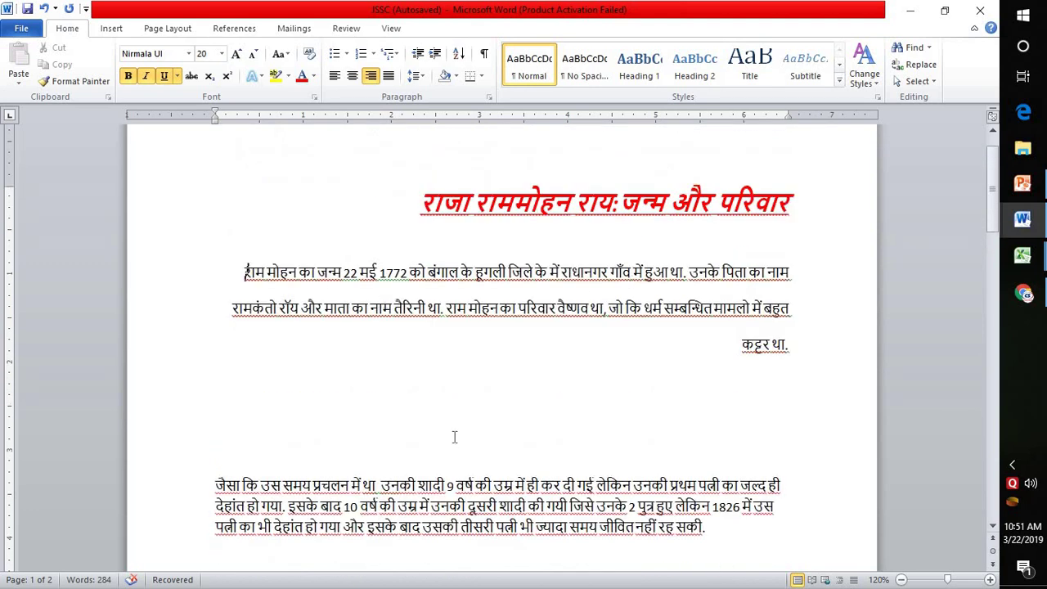
scroll(454, 438, down, 2)
scroll(454, 437, up, 3)
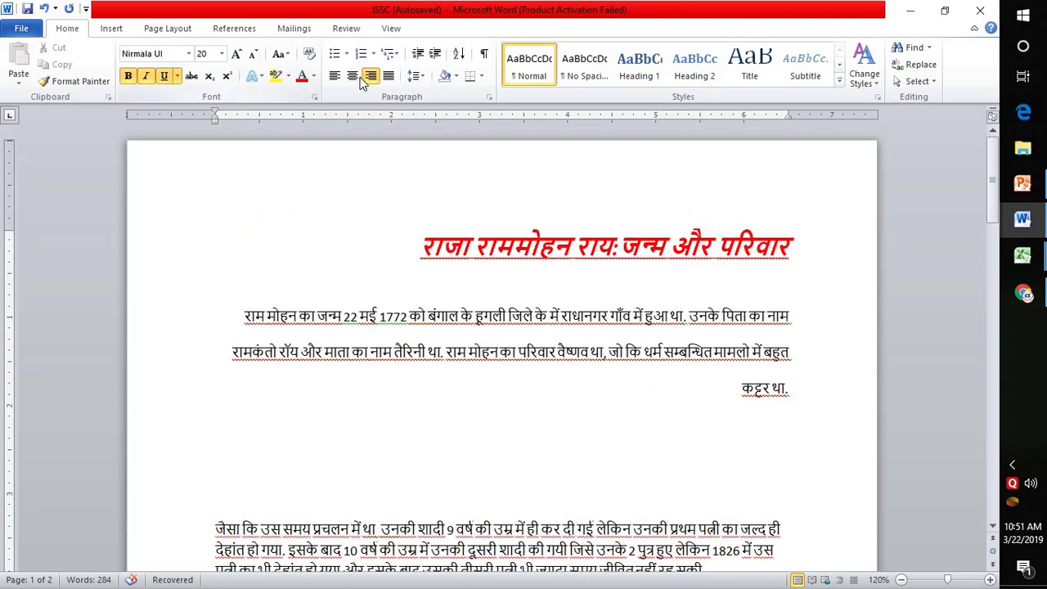
Step: Save the Word document on the Desktop as JSSC (Autosaved) in Word Document format
click(22, 29)
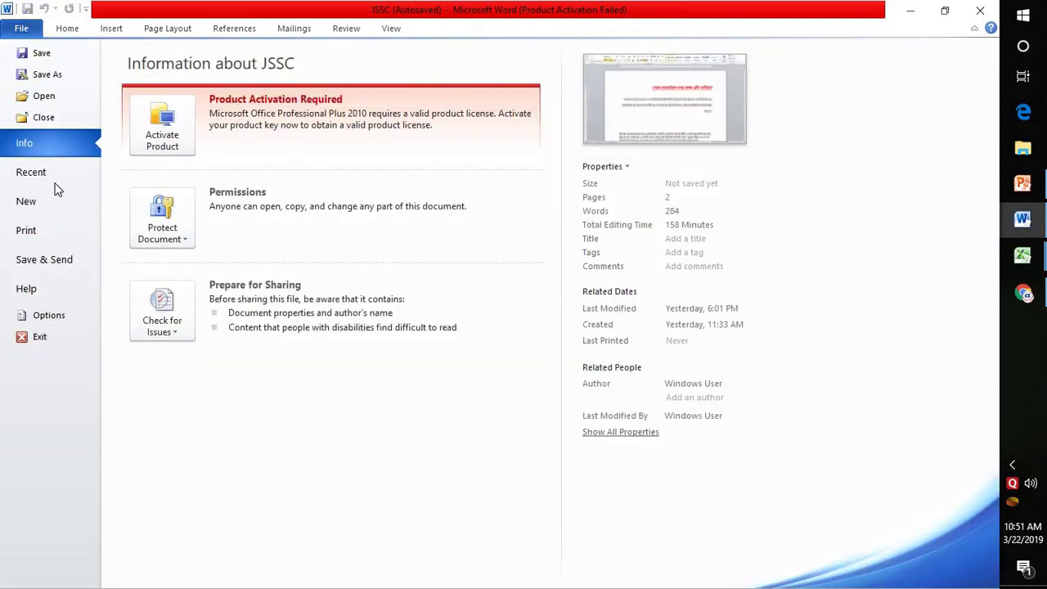
key(Escape)
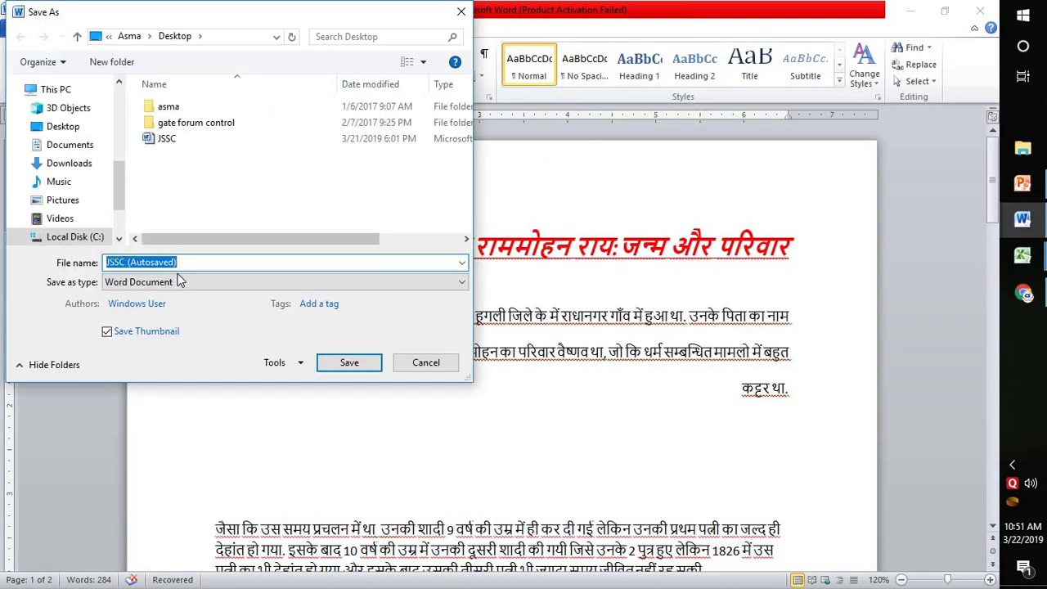
click(334, 368)
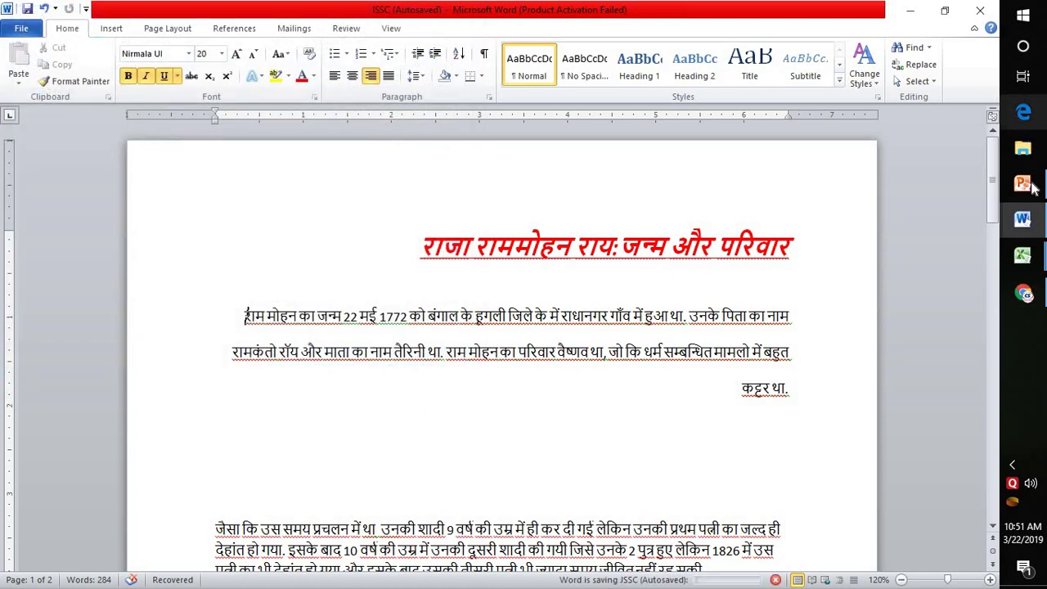
Step: Switch to the PowerPoint presentation and fill the first slide with the title "Roll no" and the subtitle "name"
mouse_move(1033, 189)
click(949, 194)
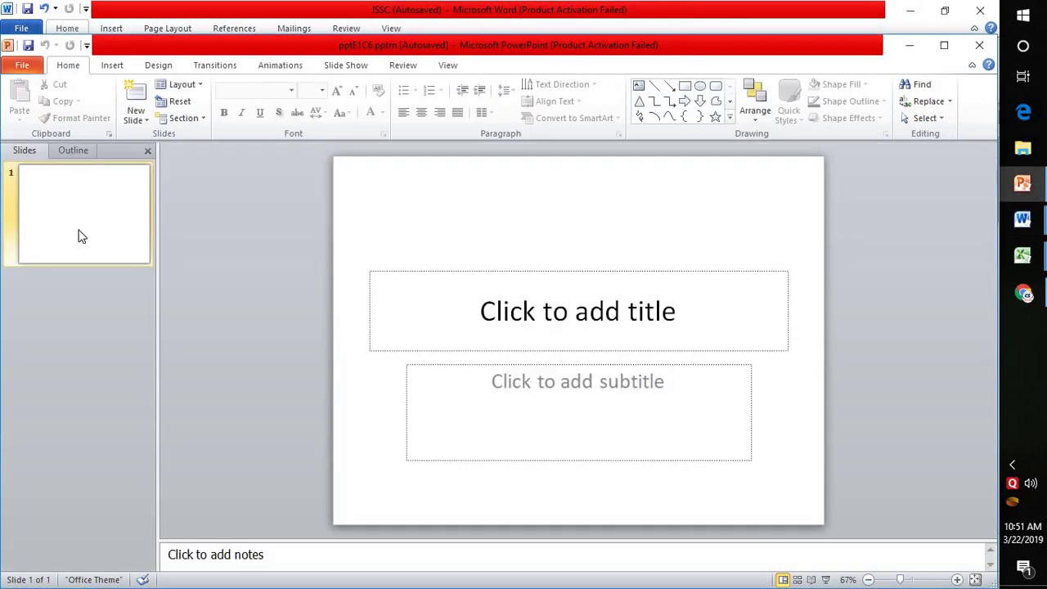
click(593, 320)
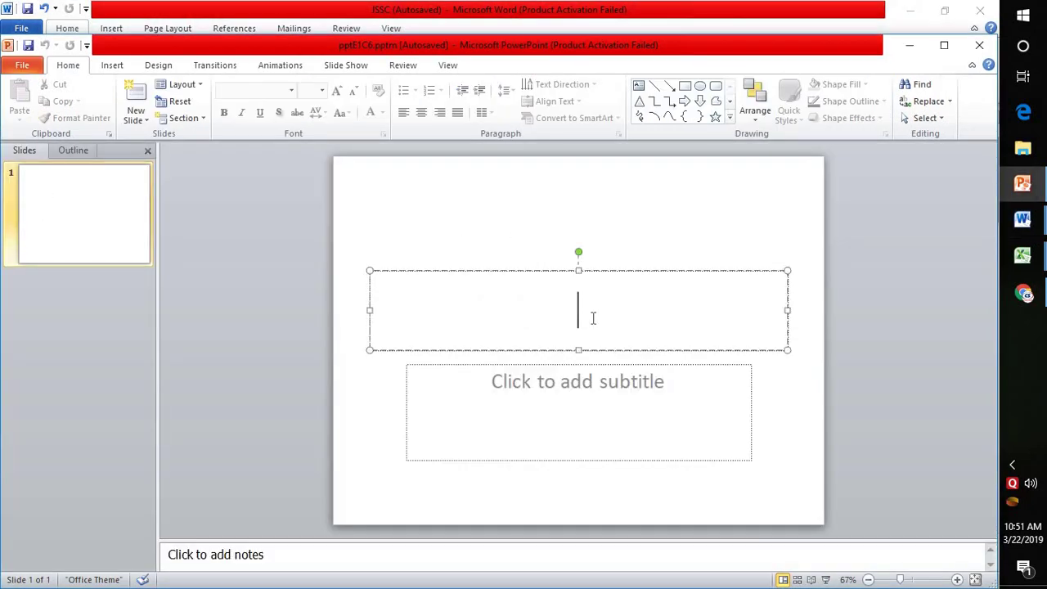
text(r0)
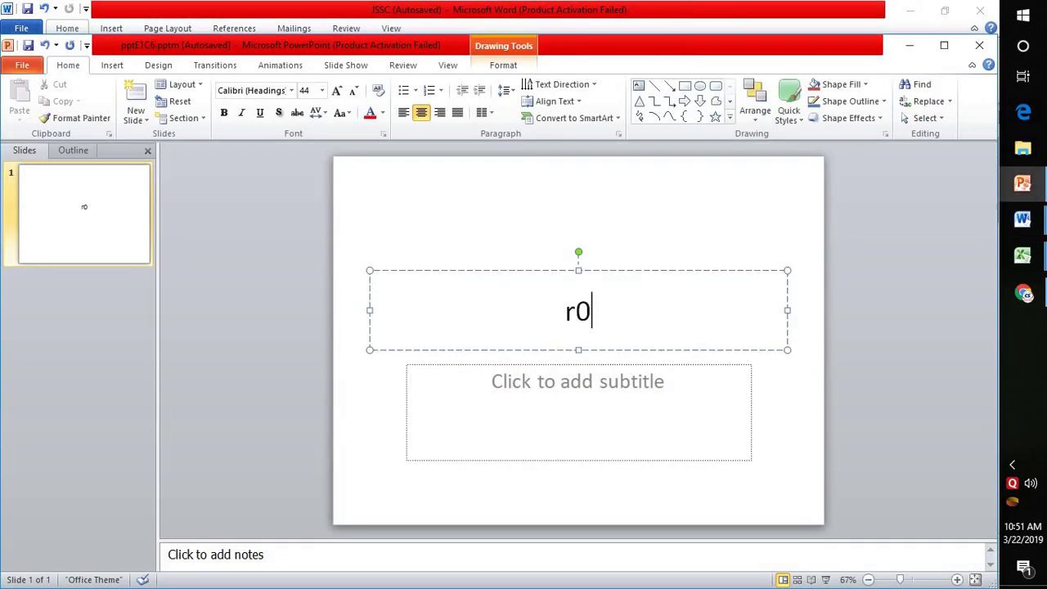
key(BackSpace)
text(oll no)
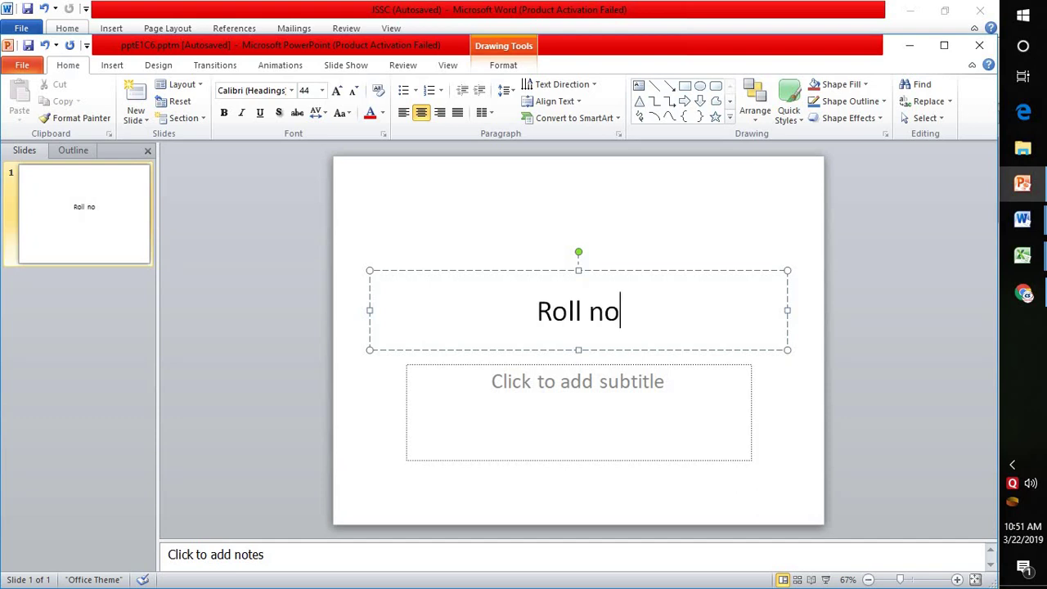
click(580, 382)
text(name)
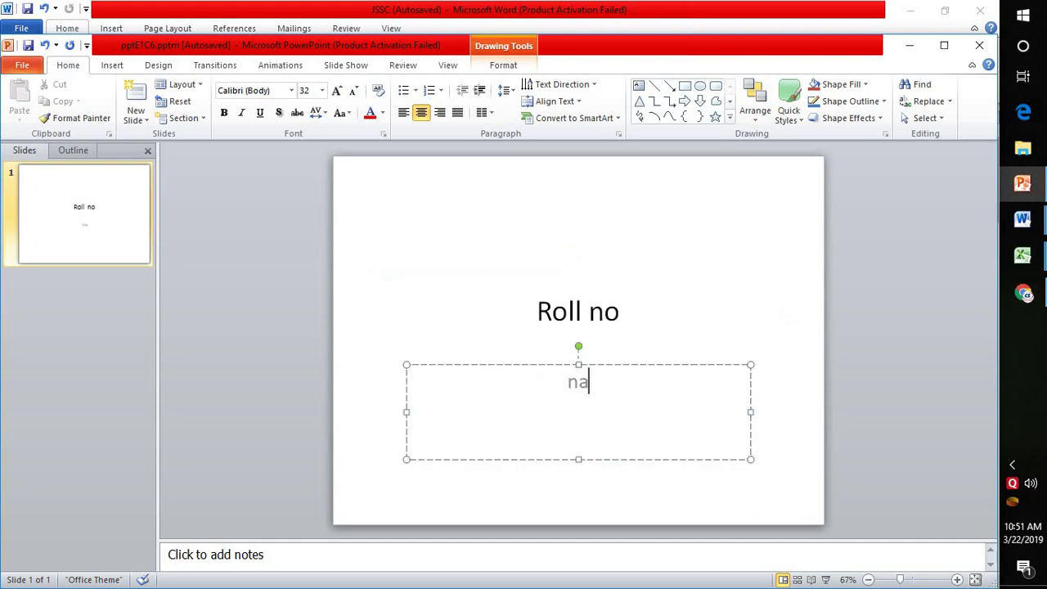
Step: Add two slides with the Blank layout after the title slide
click(137, 118)
click(180, 365)
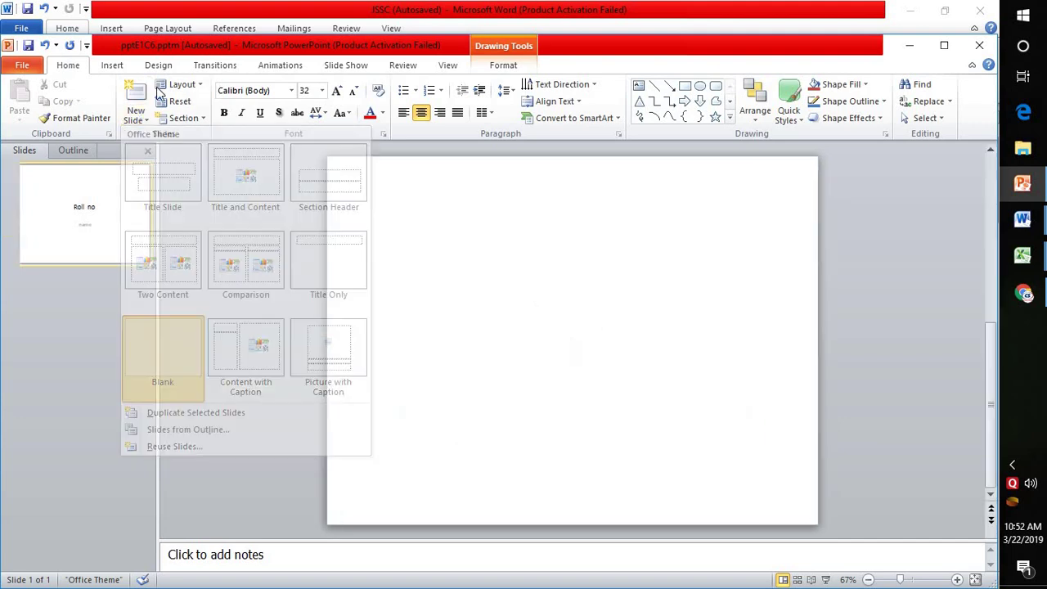
click(137, 116)
click(182, 342)
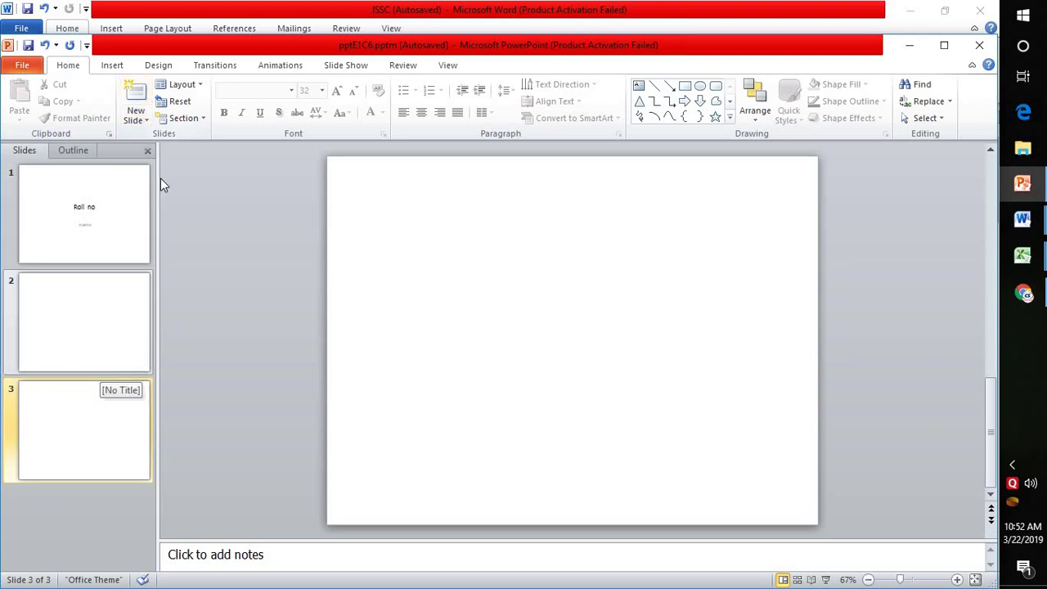
Step: Add a fourth slide with the Blank layout and select slide 2
click(144, 119)
click(163, 352)
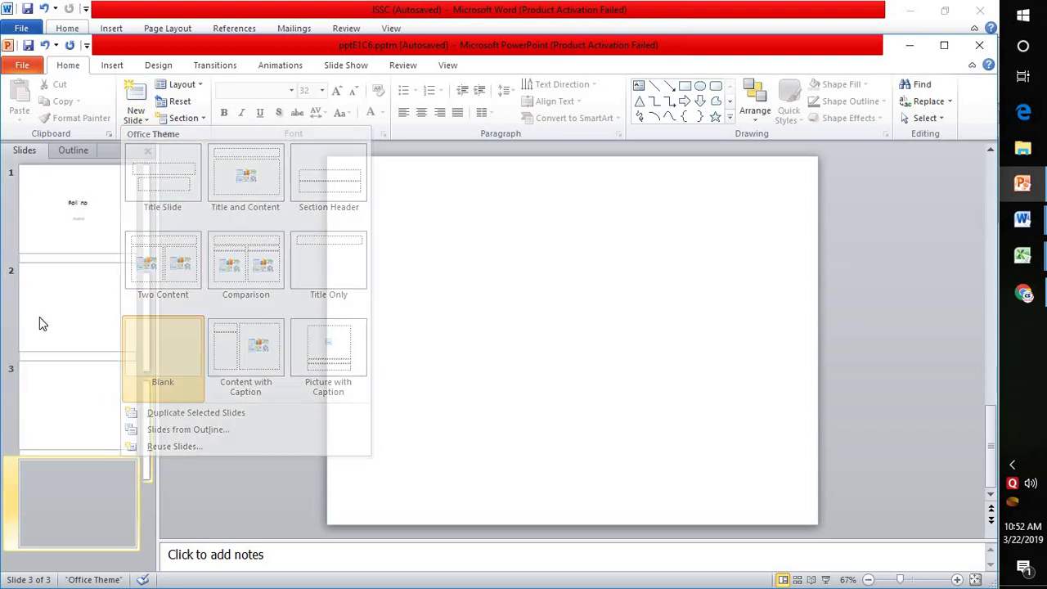
click(117, 316)
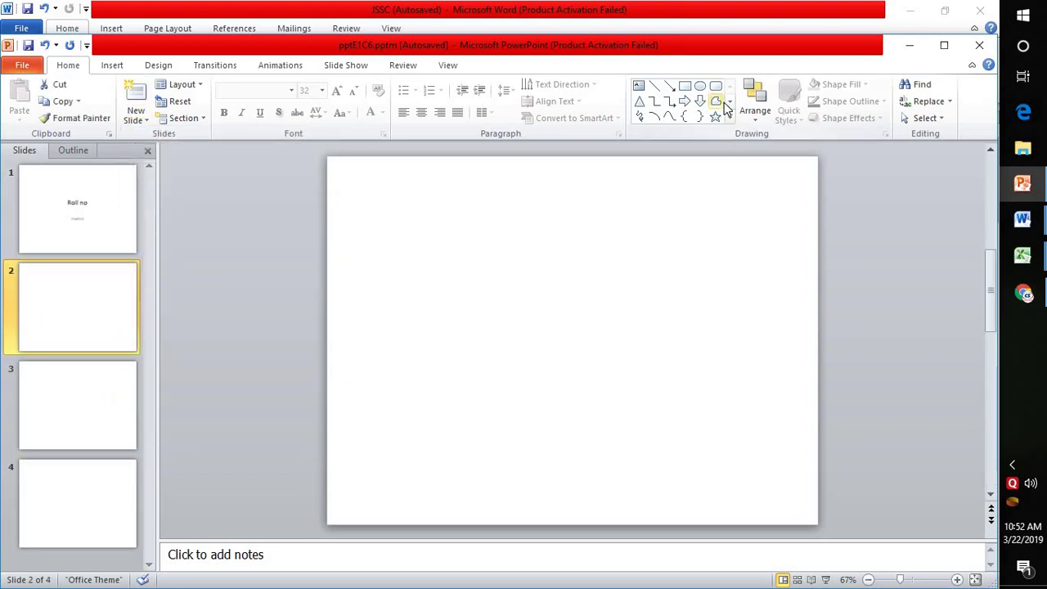
Step: Return to the PowerPoint presentation and maximize its window
click(114, 31)
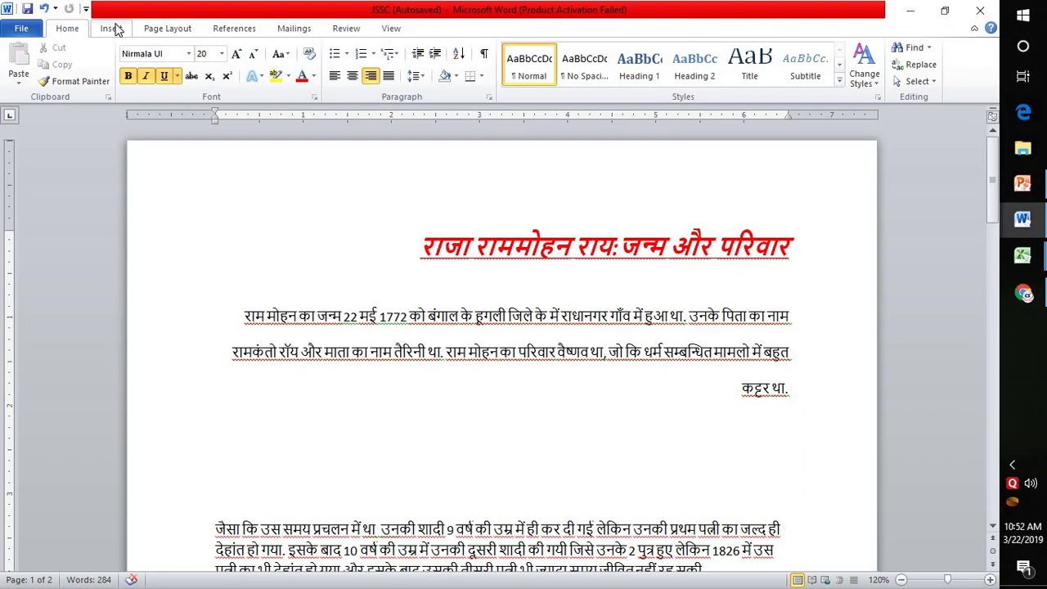
mouse_move(1022, 183)
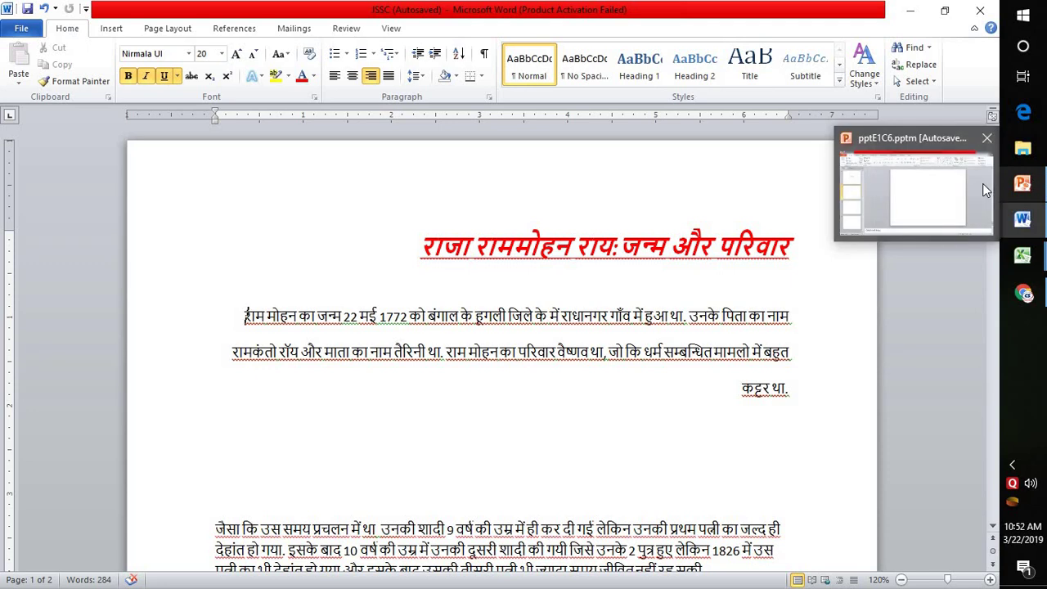
click(986, 190)
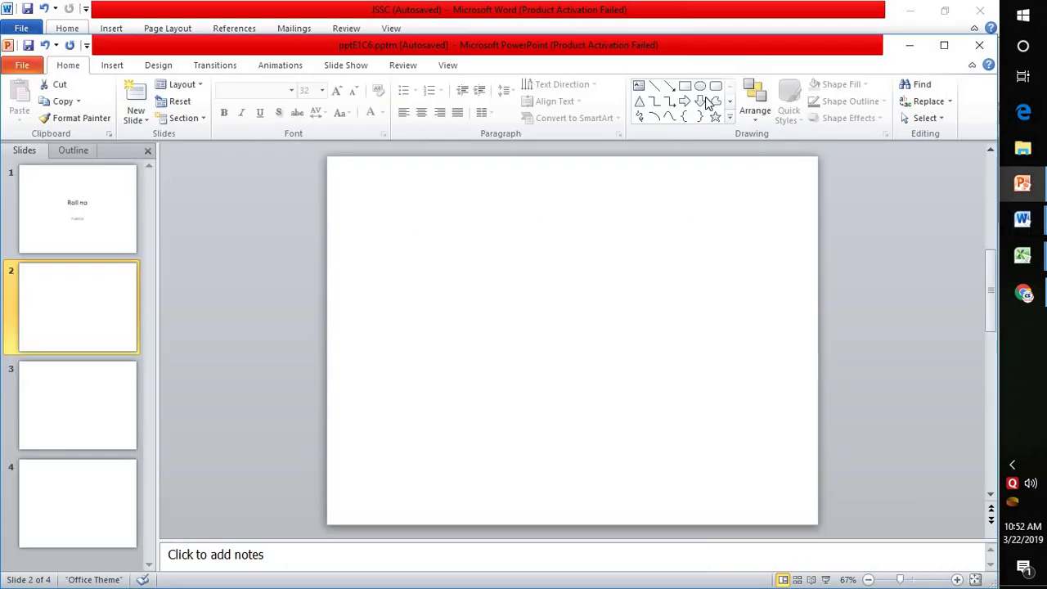
click(952, 52)
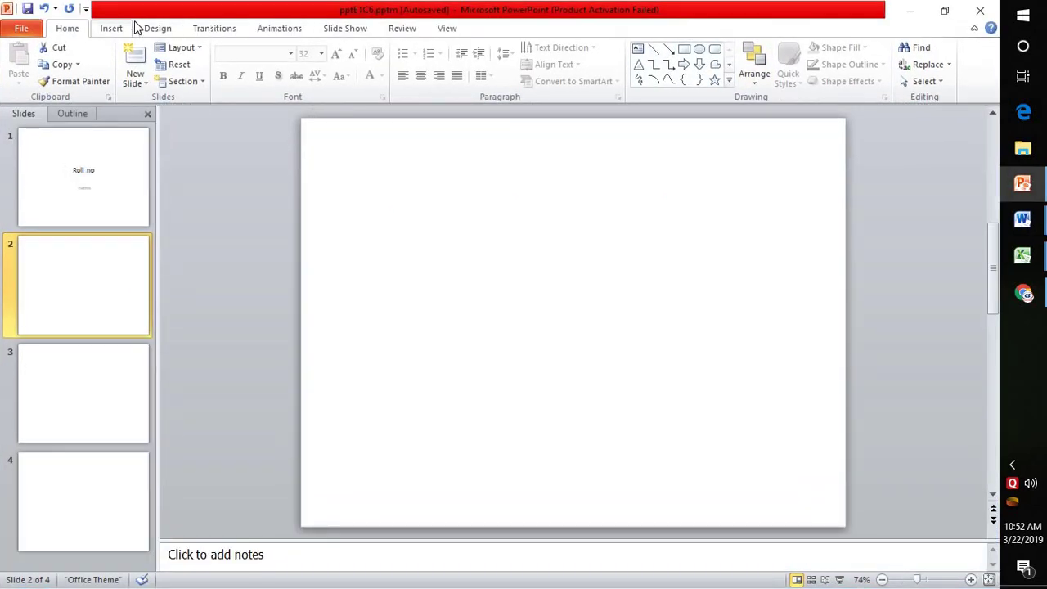
Step: Insert the JSSC Word document from the Desktop into slide 2 as an object created from file
scroll(432, 22, down, 1)
click(577, 72)
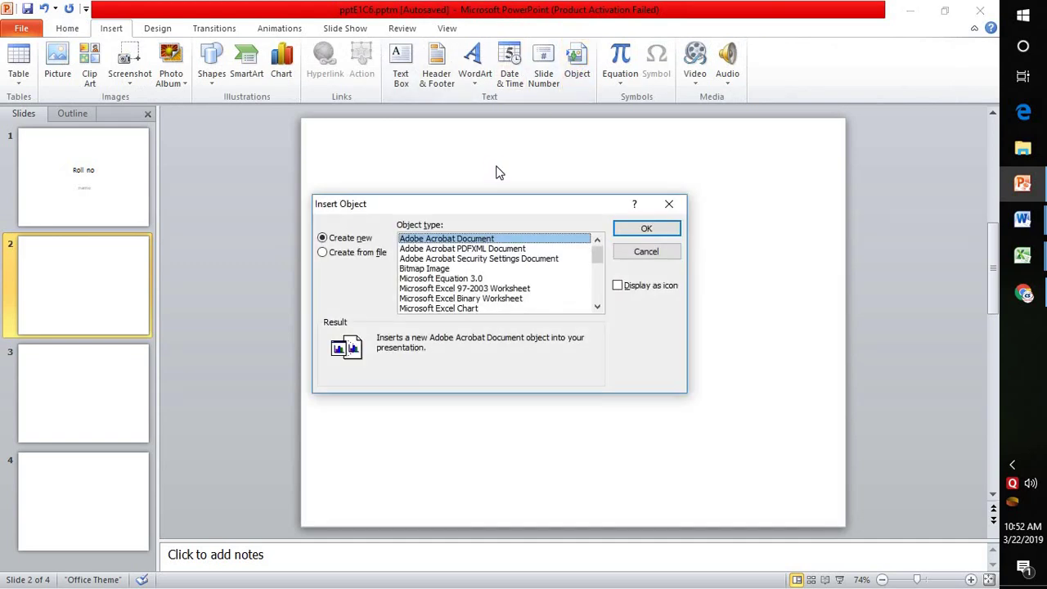
click(323, 252)
click(425, 270)
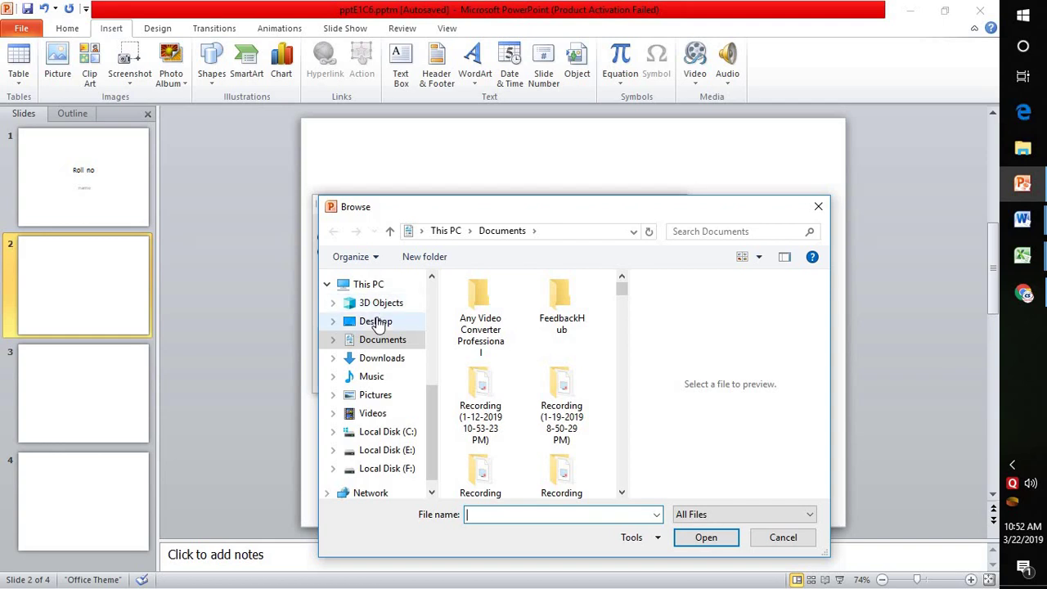
click(376, 321)
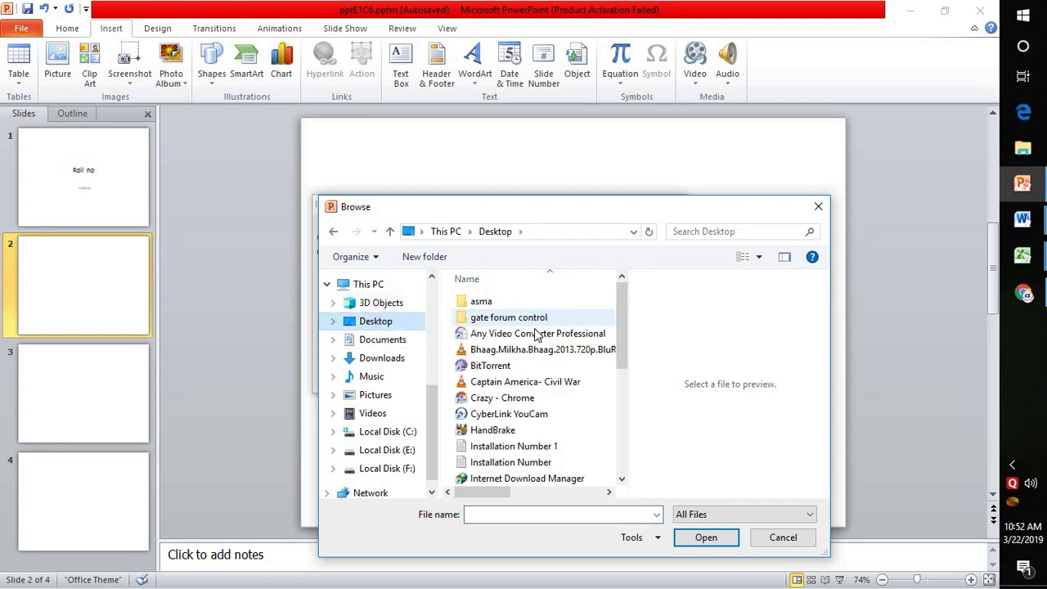
scroll(527, 391, down, 3)
scroll(528, 391, down, 1)
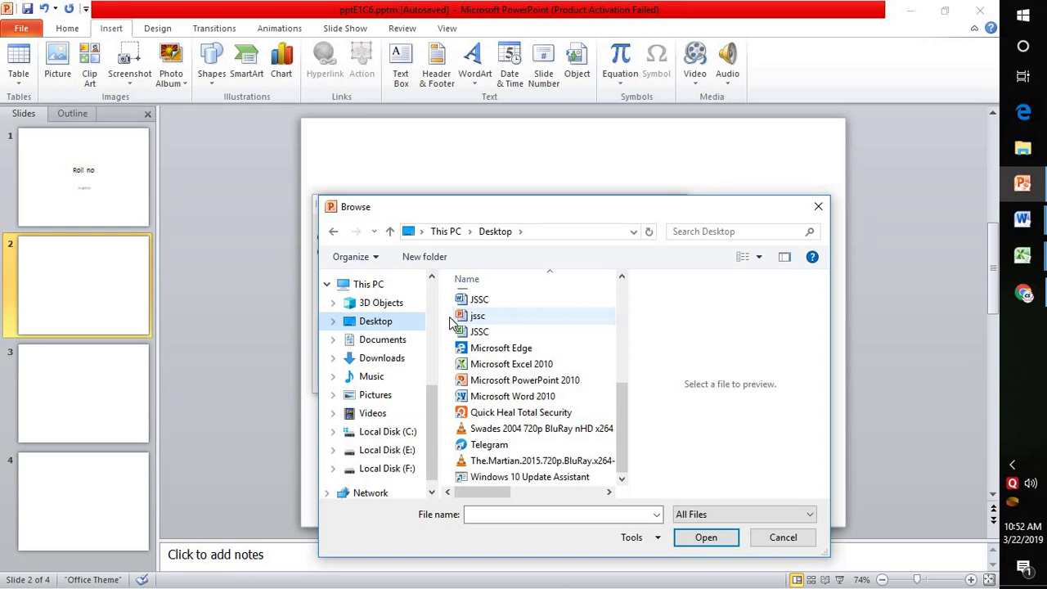
click(463, 317)
click(489, 301)
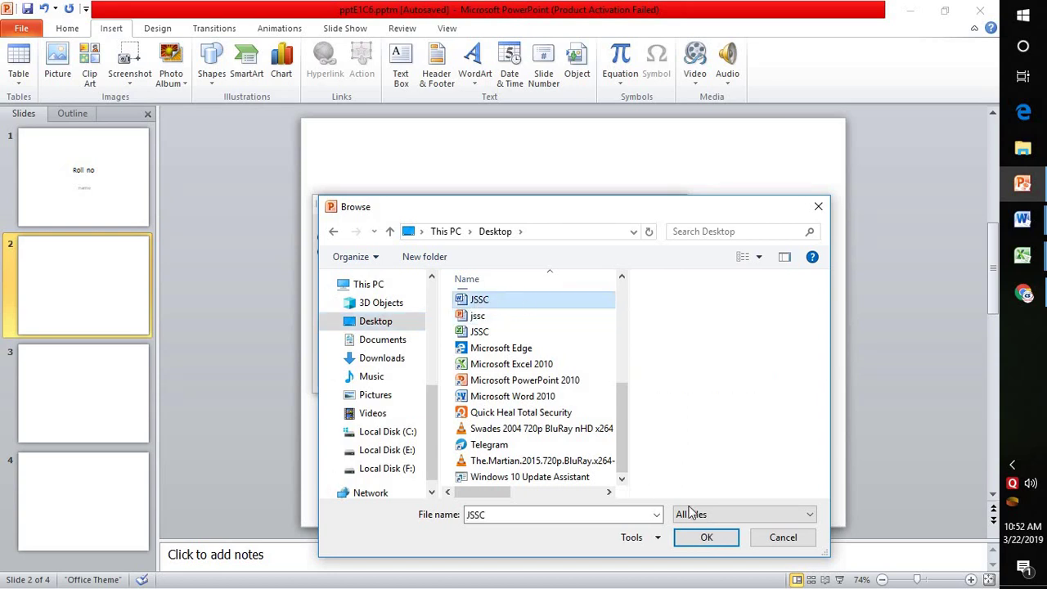
click(706, 536)
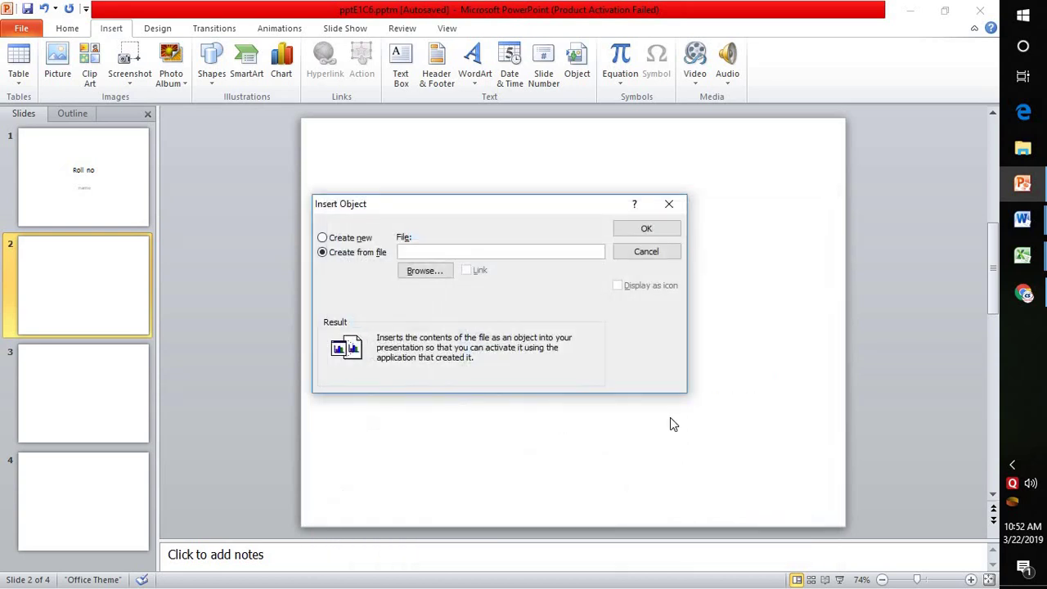
click(646, 230)
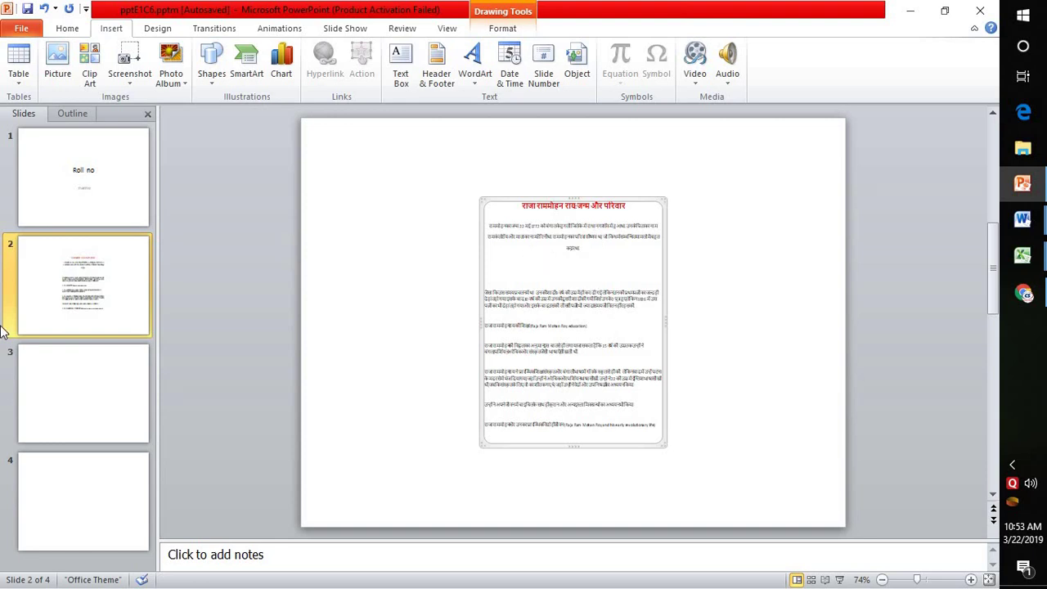
Step: Insert the JSSC Excel workbook from the Desktop into slide 3 as an object created from file
click(54, 395)
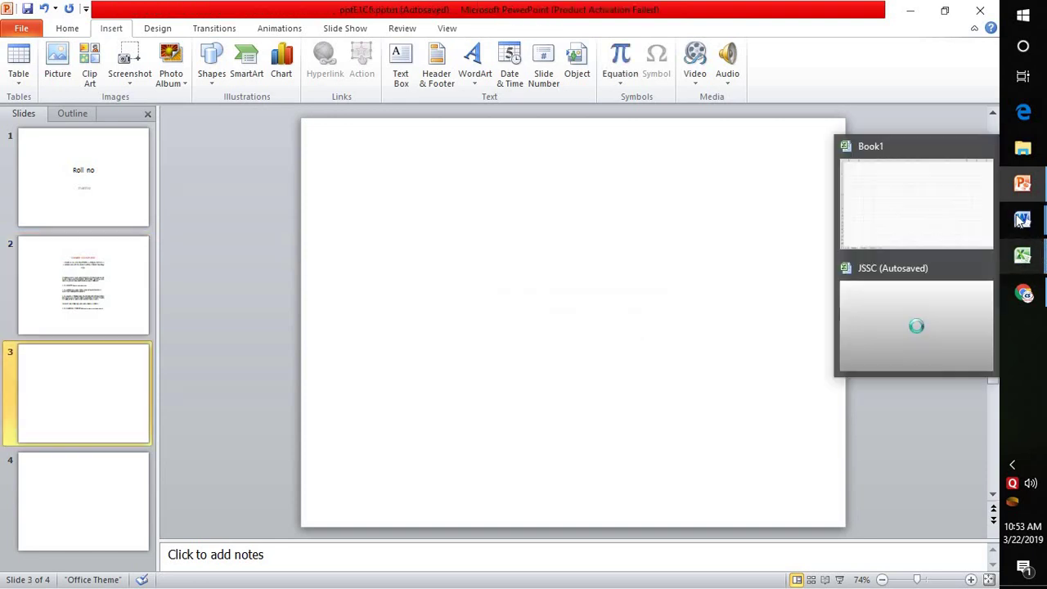
click(577, 59)
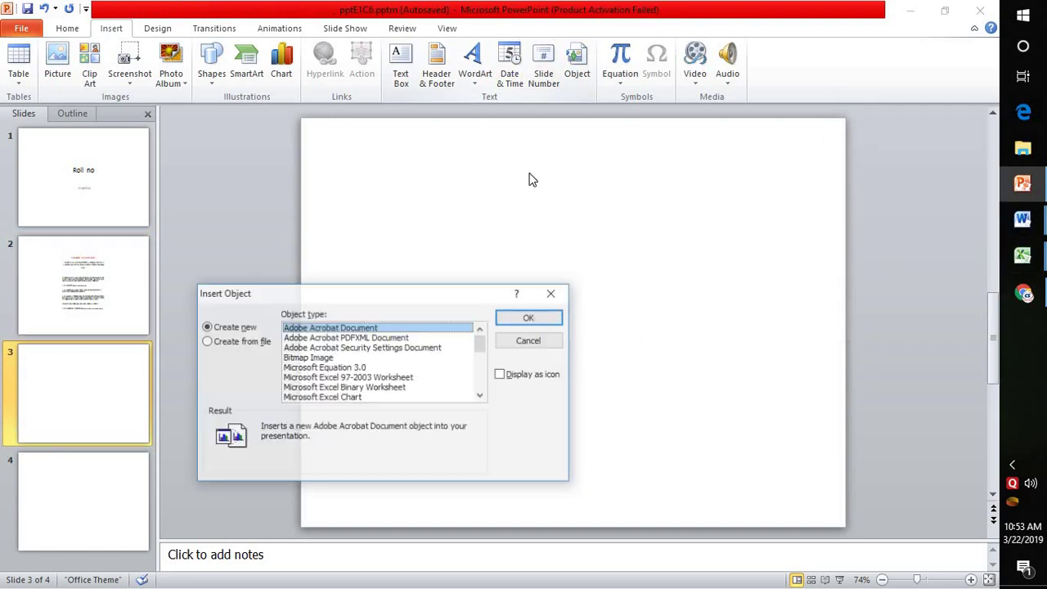
click(206, 342)
click(325, 360)
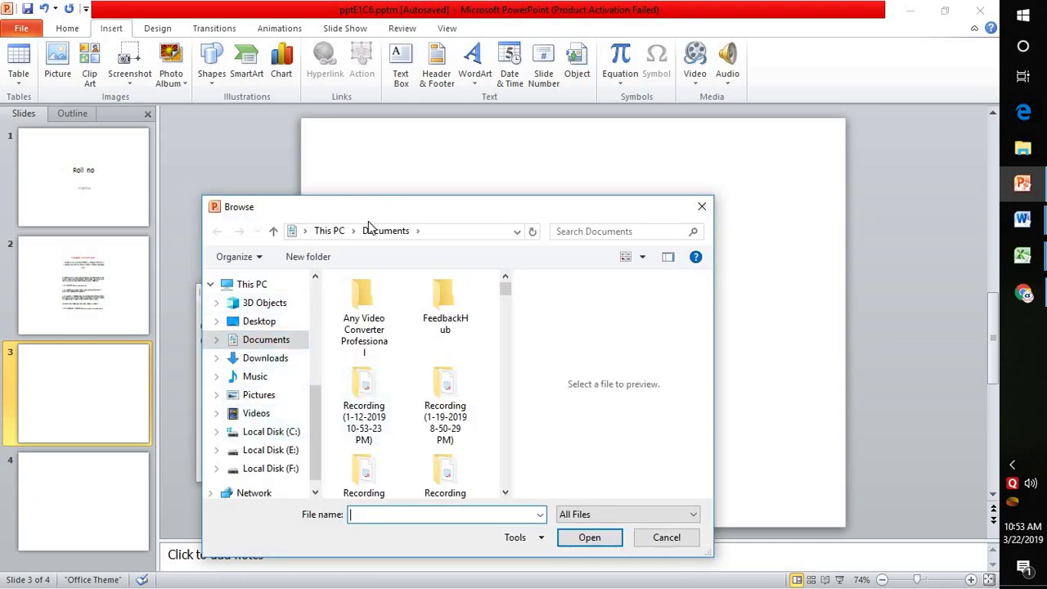
click(260, 321)
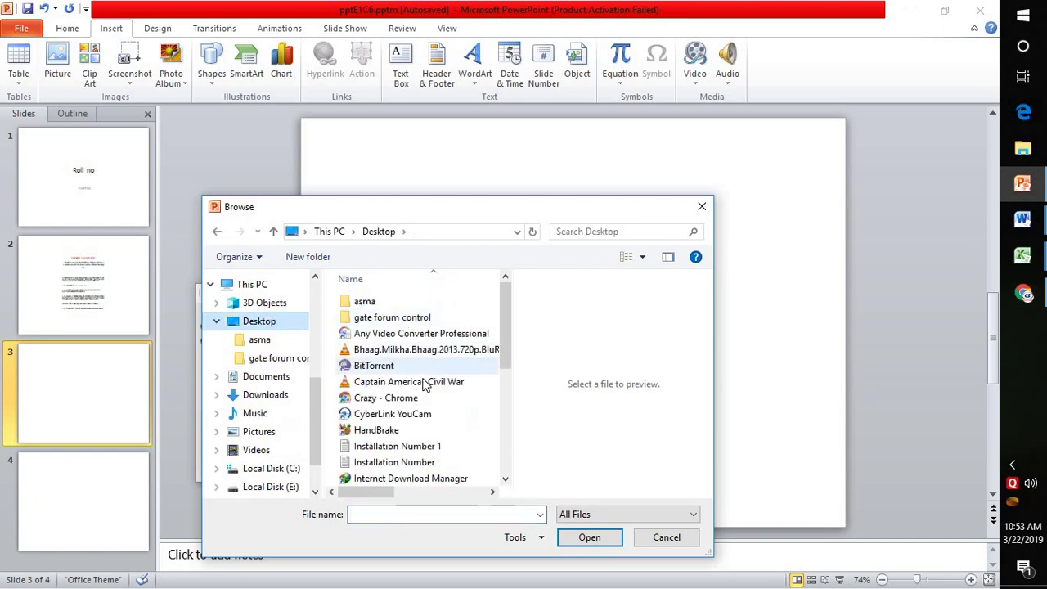
scroll(351, 376, down, 2)
click(362, 478)
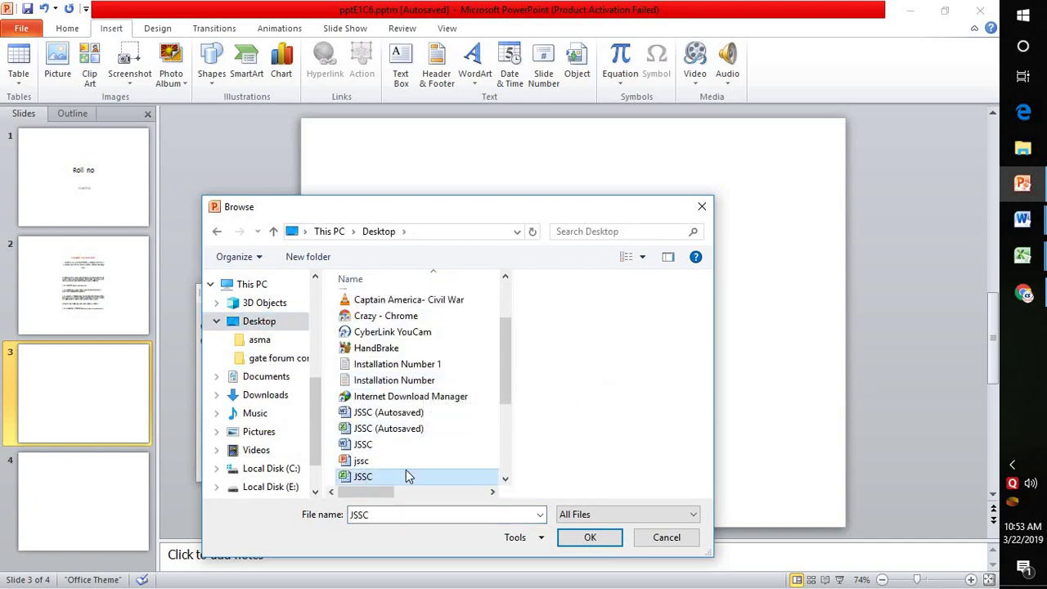
click(583, 538)
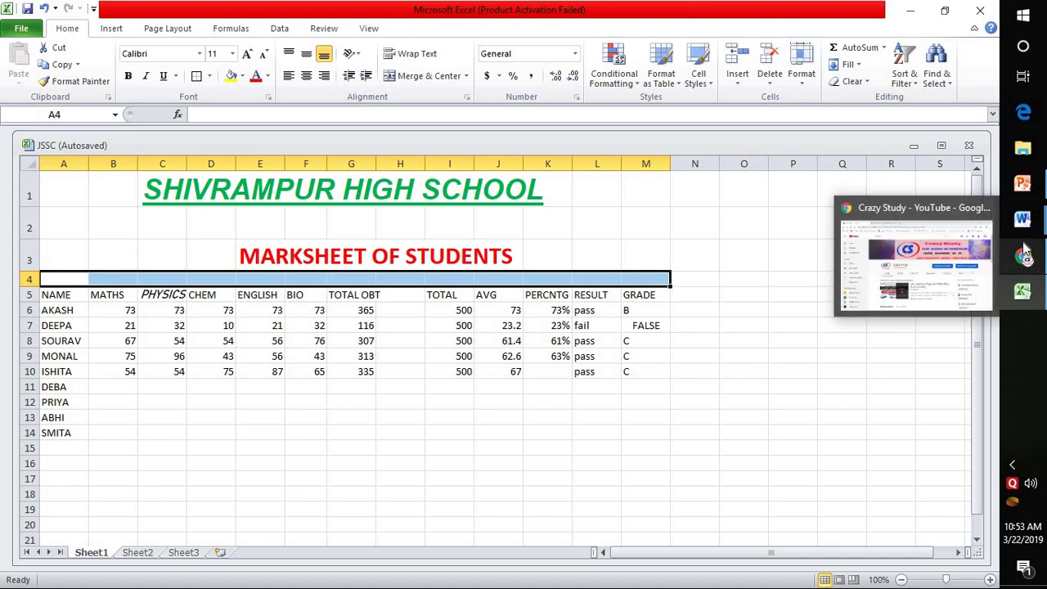
mouse_move(1022, 183)
click(938, 197)
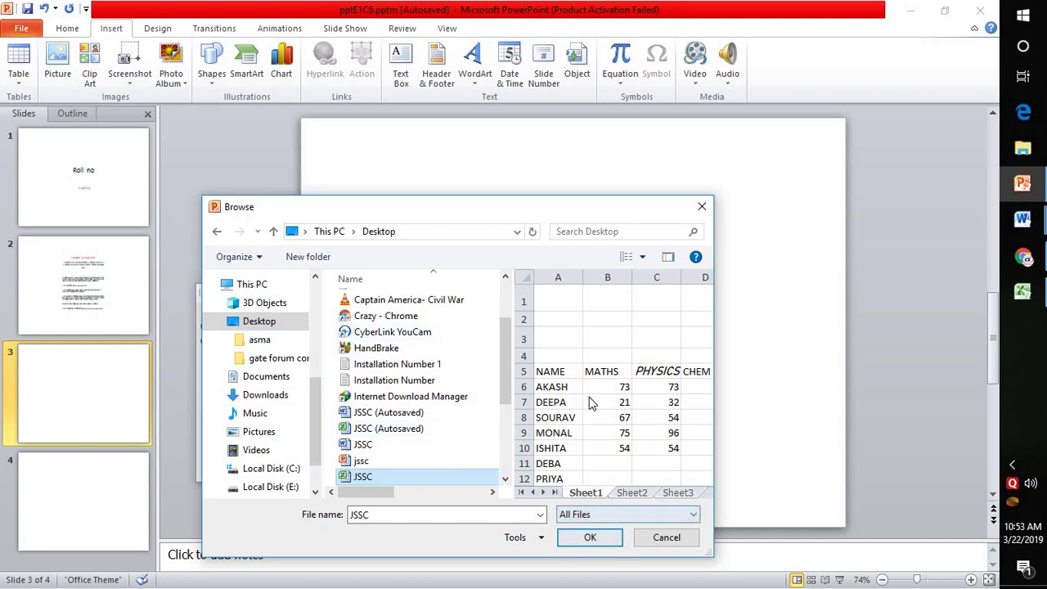
click(590, 538)
click(528, 316)
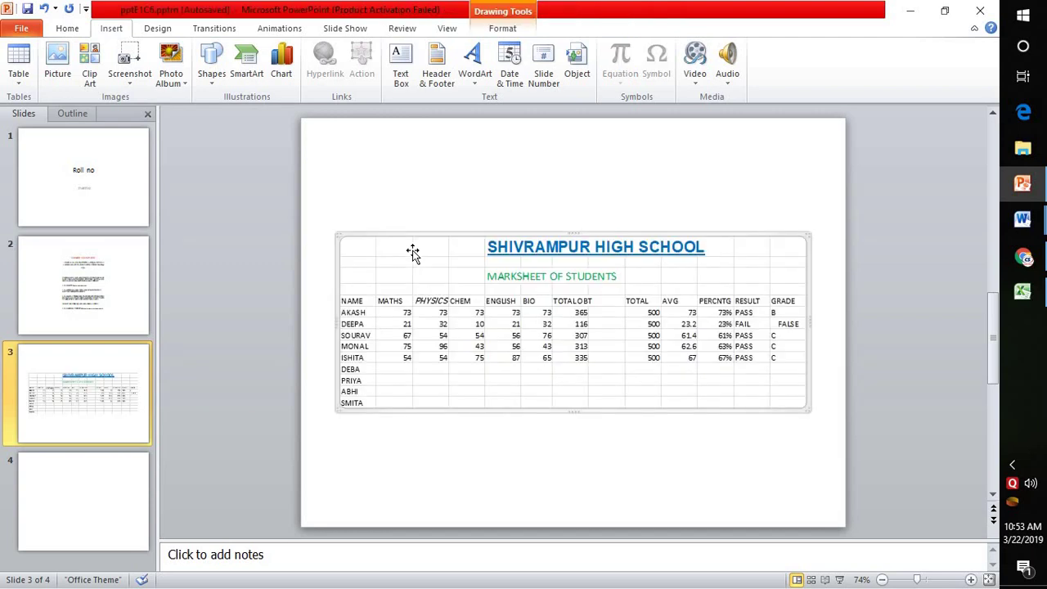
Step: Look over the slides and save the presentation on the Desktop as jssc
click(90, 498)
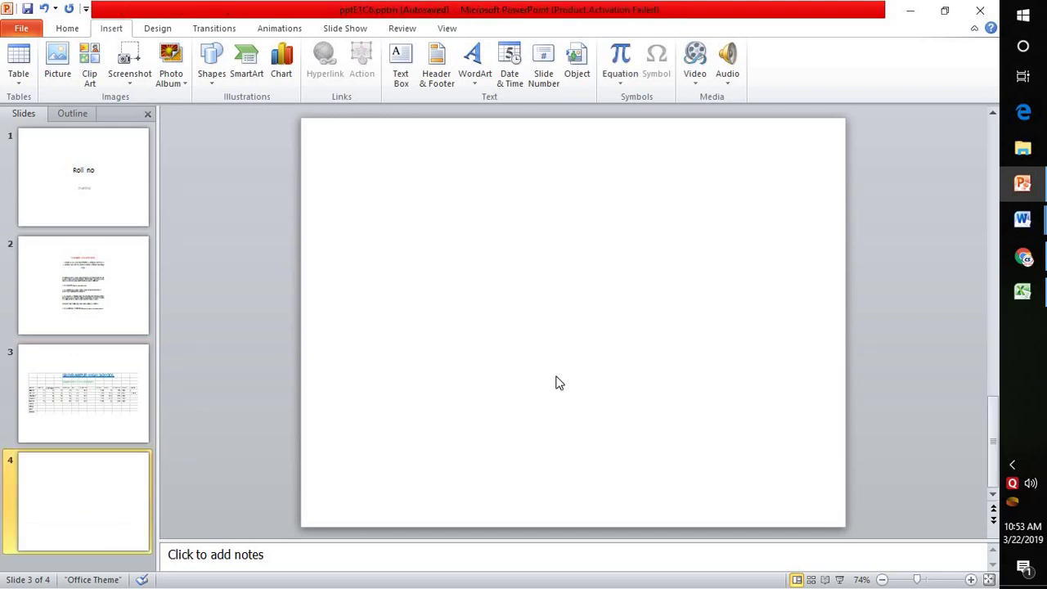
click(72, 401)
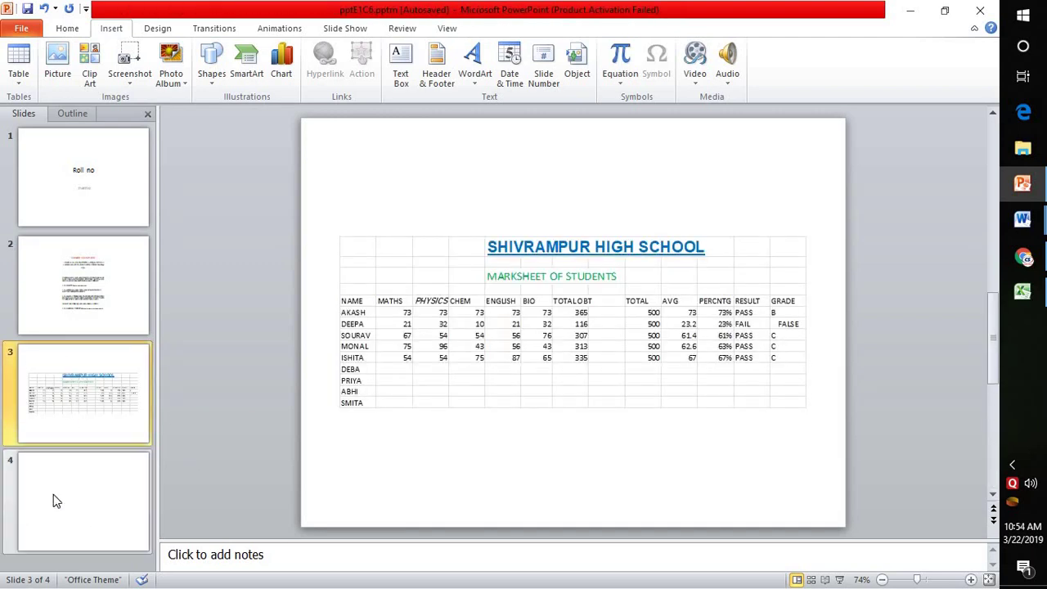
click(82, 495)
click(93, 270)
click(114, 145)
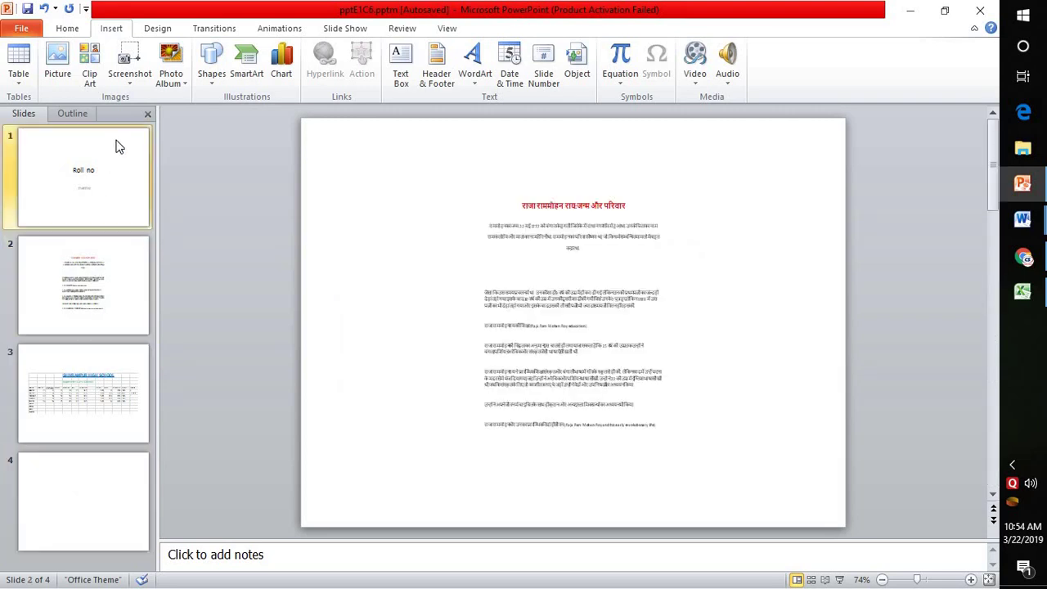
click(21, 28)
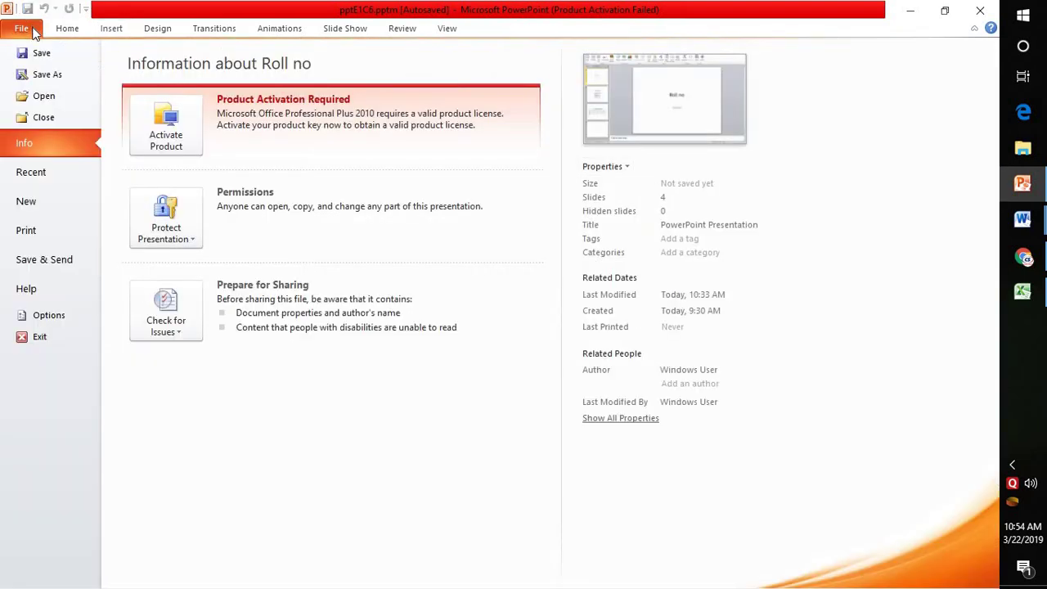
click(51, 73)
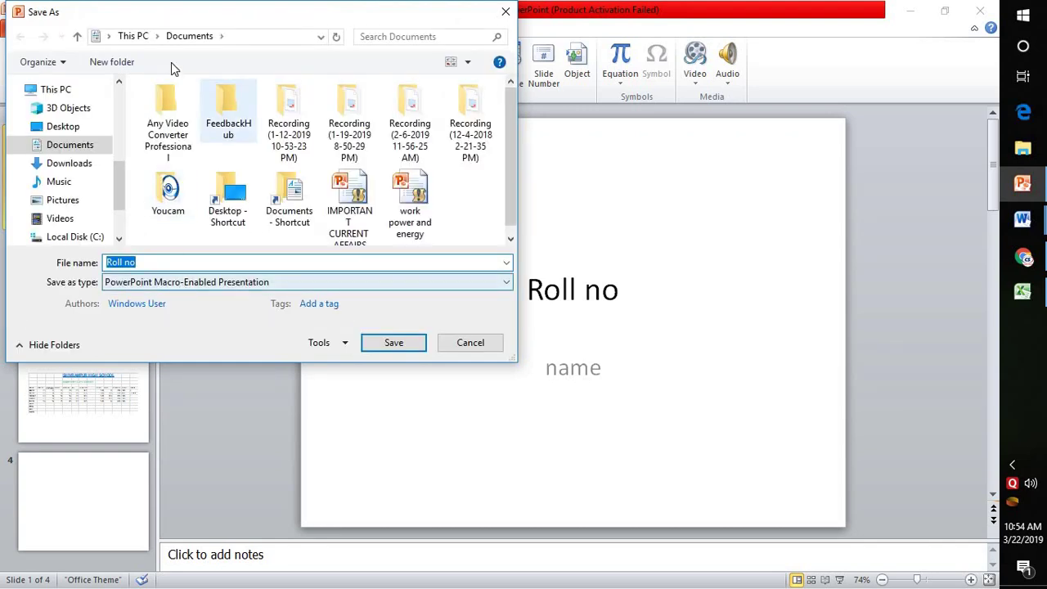
click(63, 126)
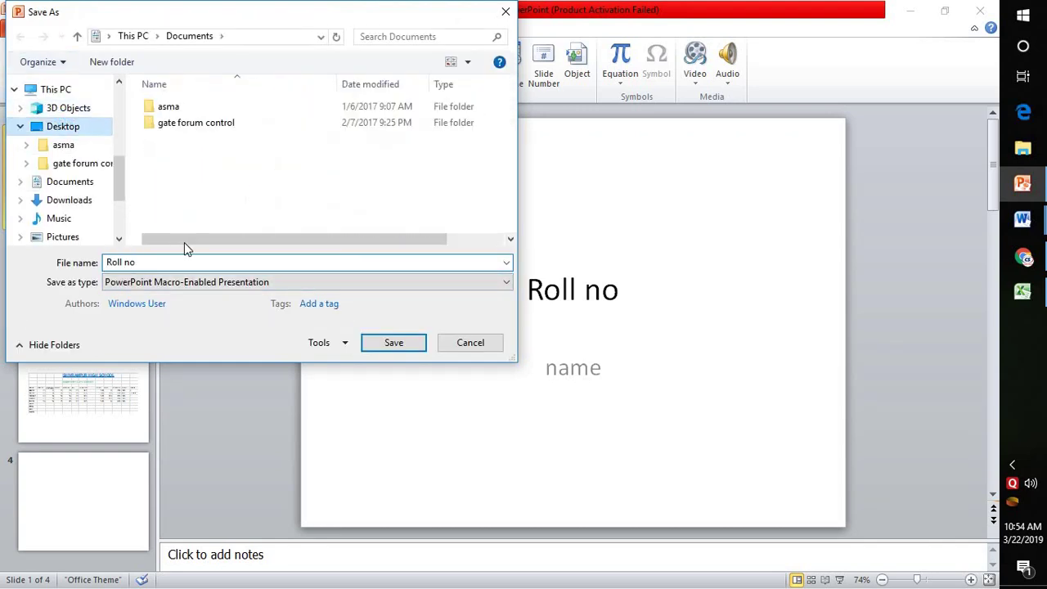
click(226, 261)
text(jssc)
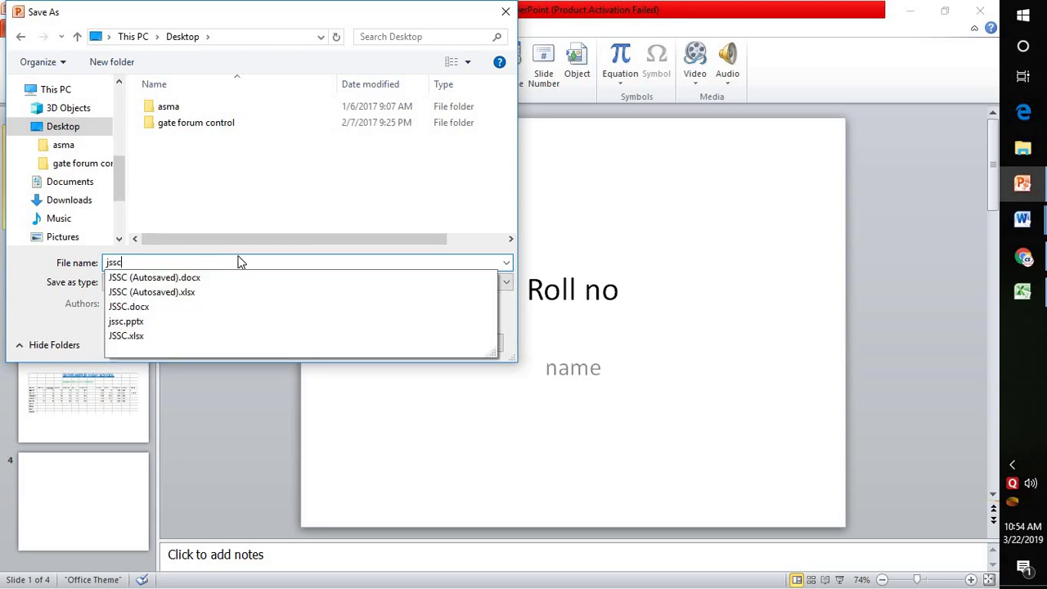
click(407, 348)
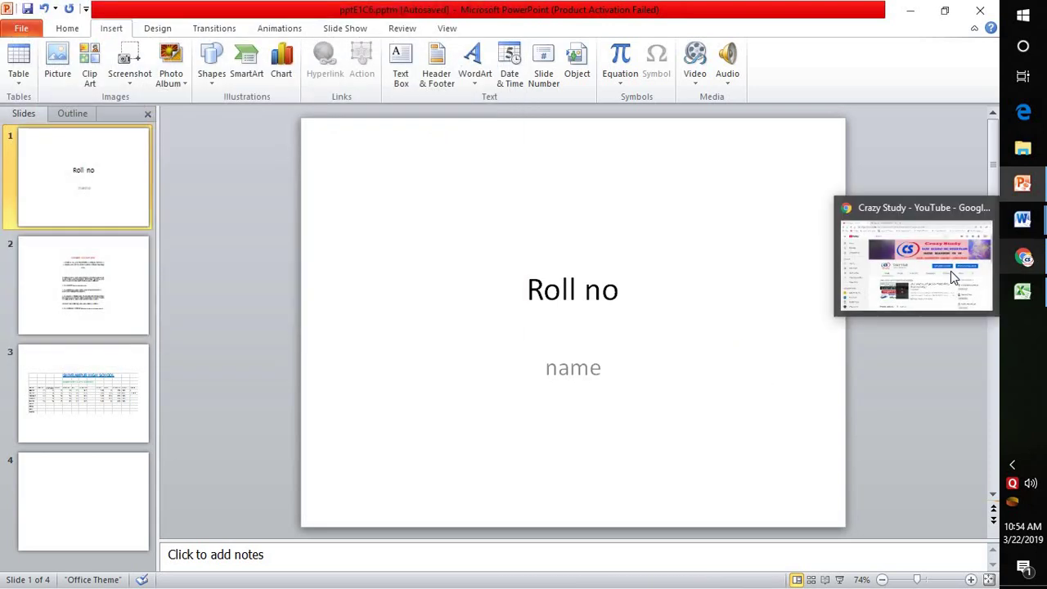
Step: Switch to the Gmail inbox in Chrome and dismiss the request to open email links
click(953, 278)
click(278, 12)
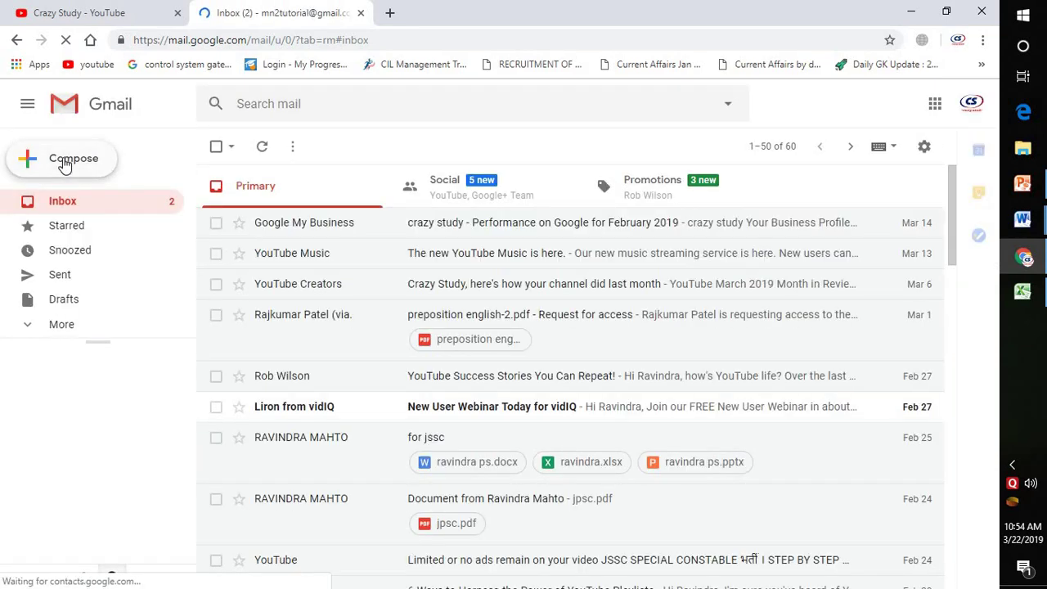
click(68, 163)
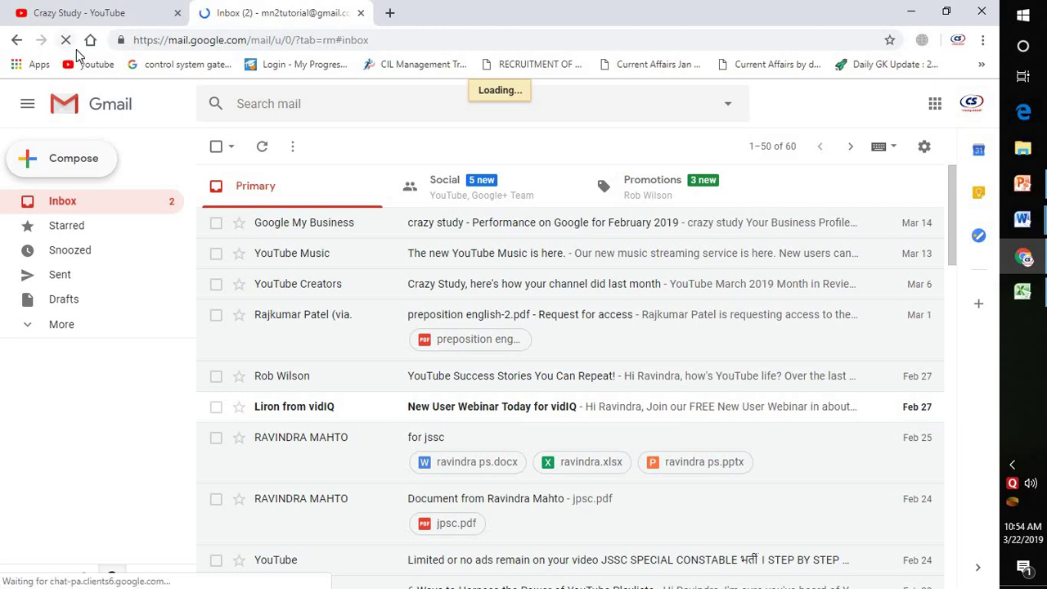
click(103, 9)
click(246, 9)
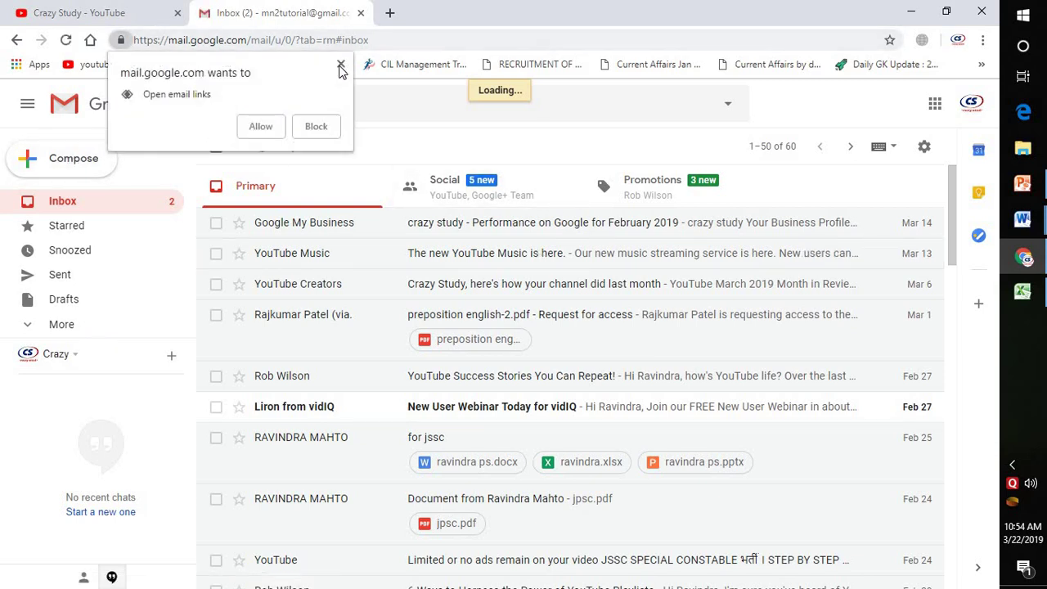
click(342, 63)
Step: Start a new email message and add the suggested contact's email address as its recipient
click(61, 158)
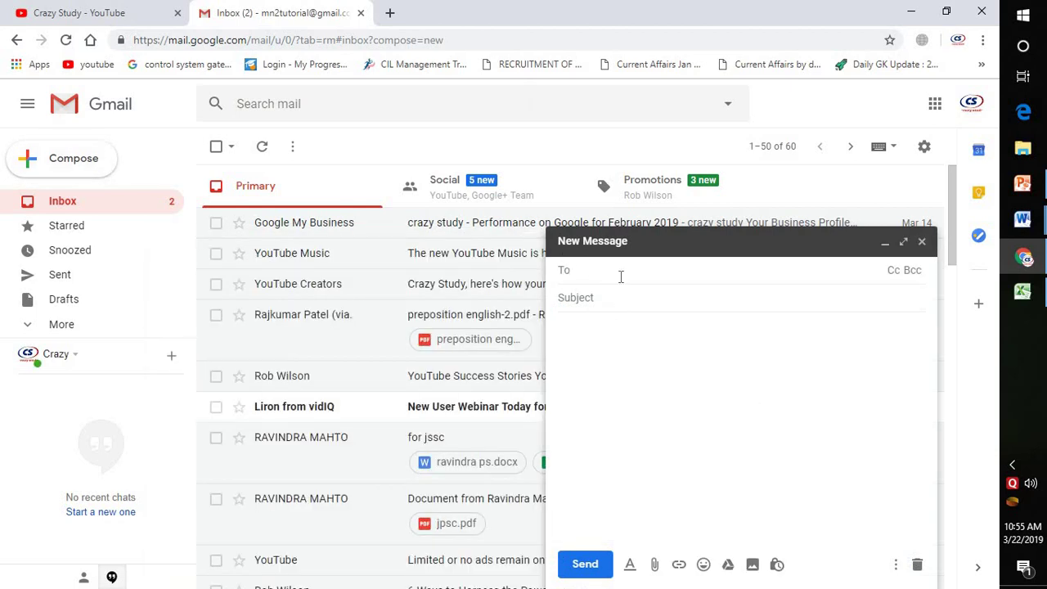
text(as)
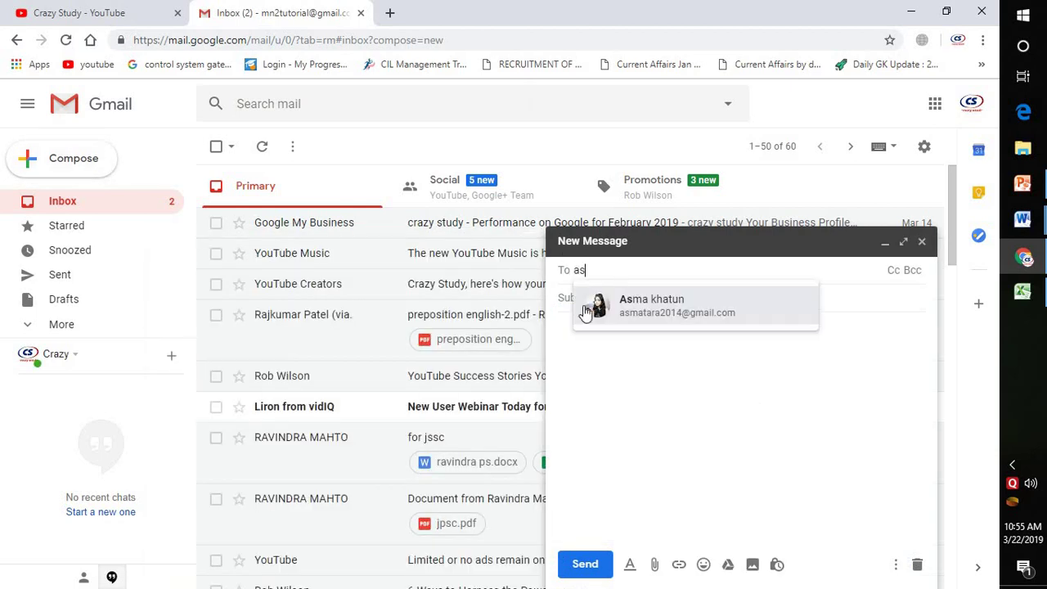
click(680, 307)
Step: Attach the JSSC (Autosaved) Word document and the JSSC (Autosaved) Excel workbook from the Desktop to the message
click(656, 567)
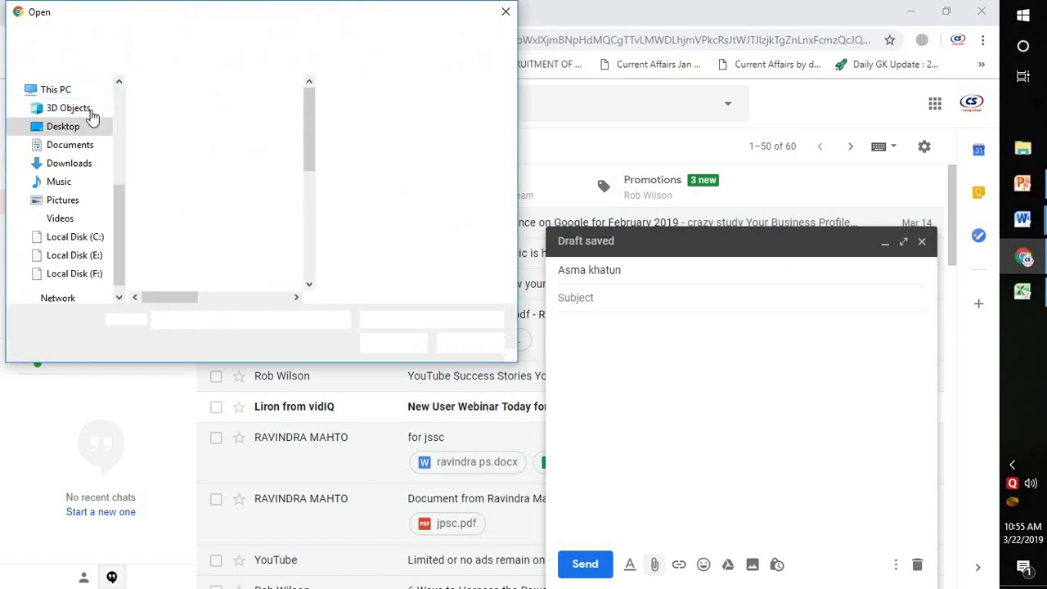
scroll(185, 184, down, 4)
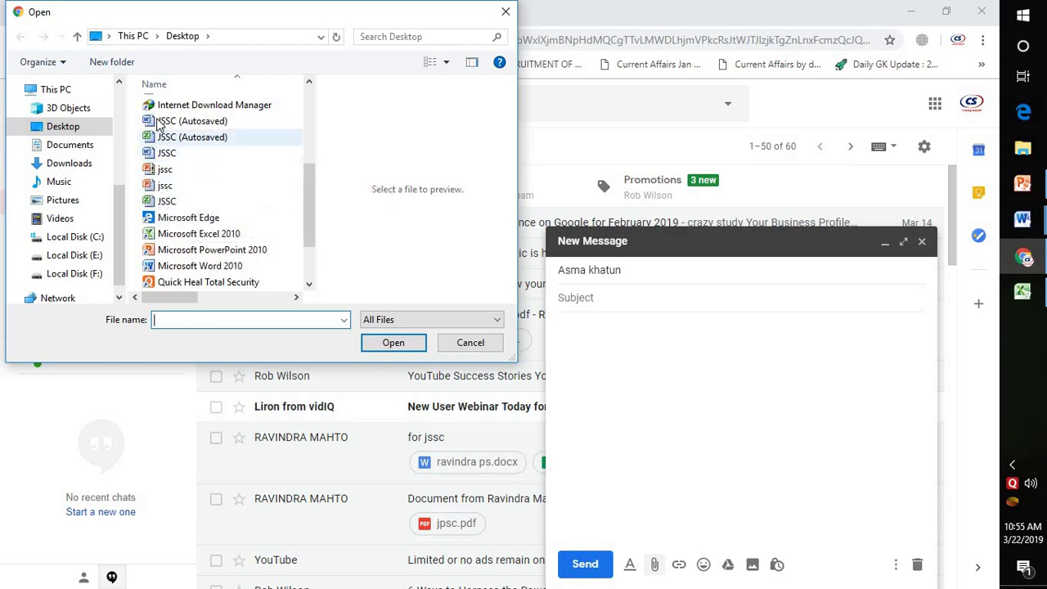
drag(145, 116, 246, 137)
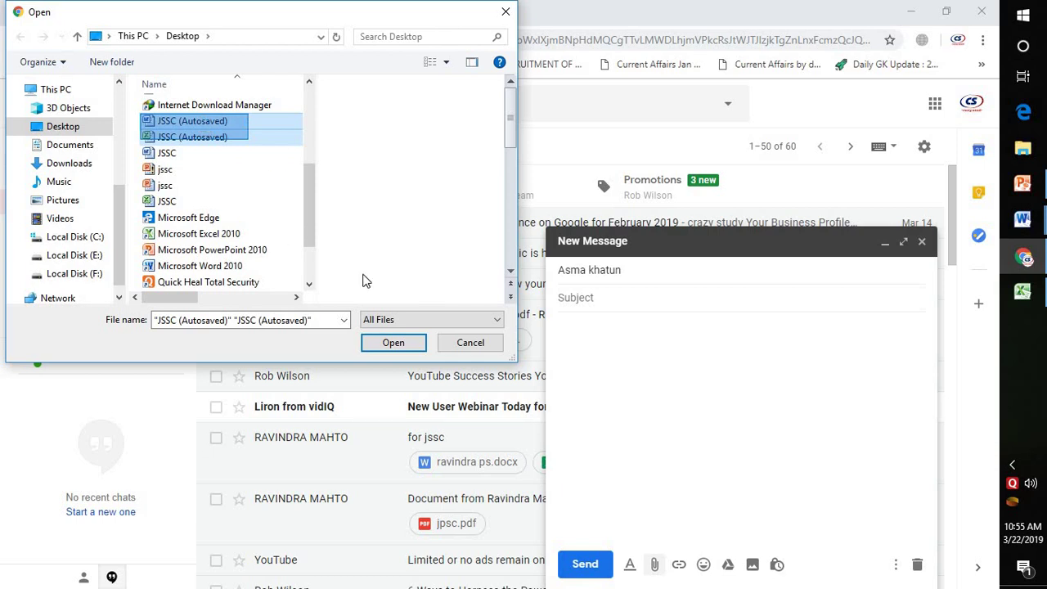
click(393, 342)
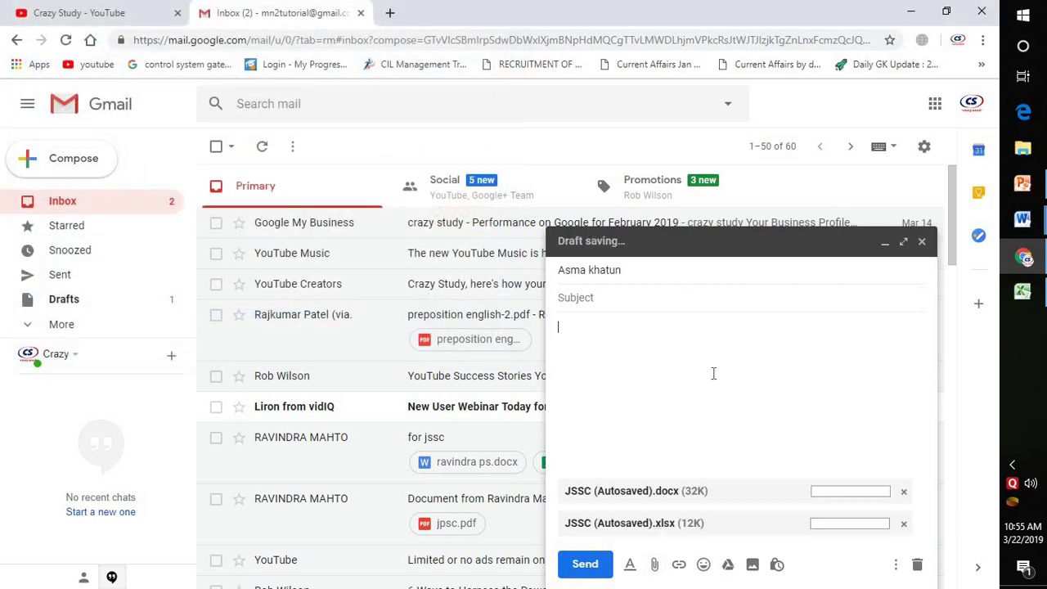
Step: Attach jssc.pptx from the Desktop and send the message without a subject or body text
click(653, 572)
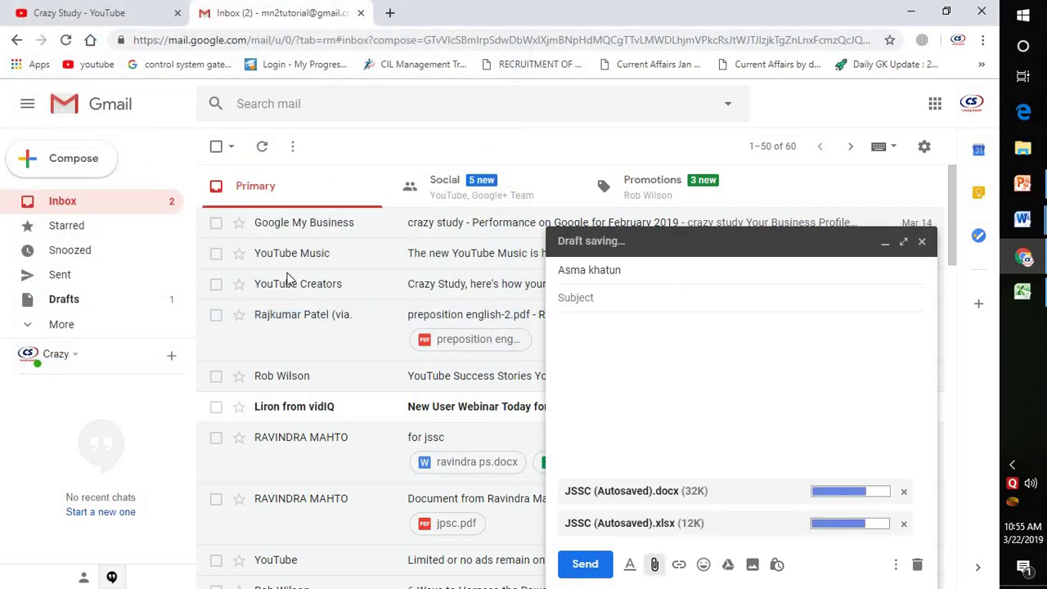
scroll(164, 180, down, 4)
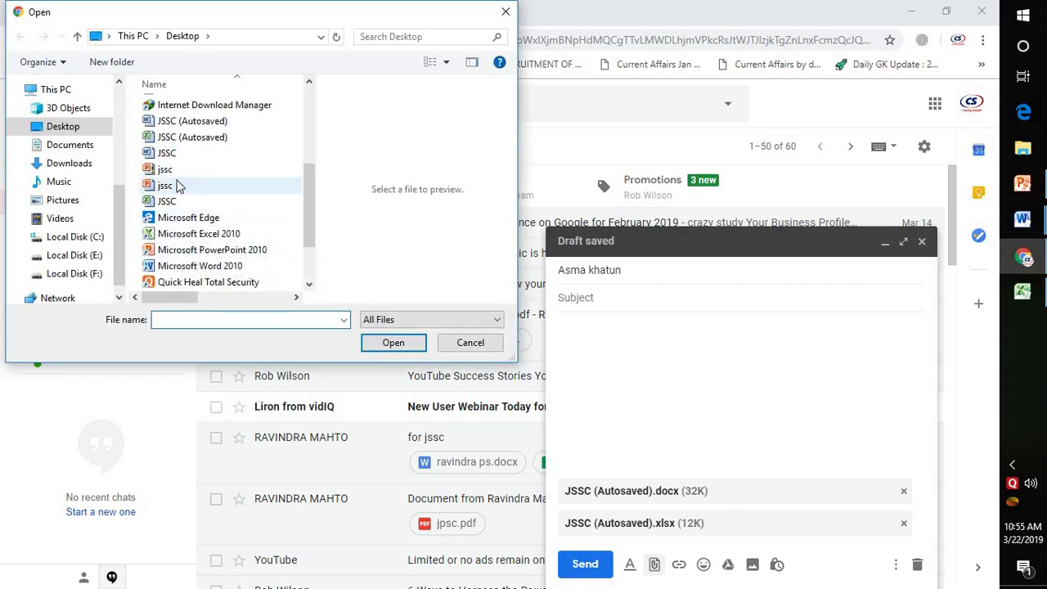
click(180, 186)
click(394, 343)
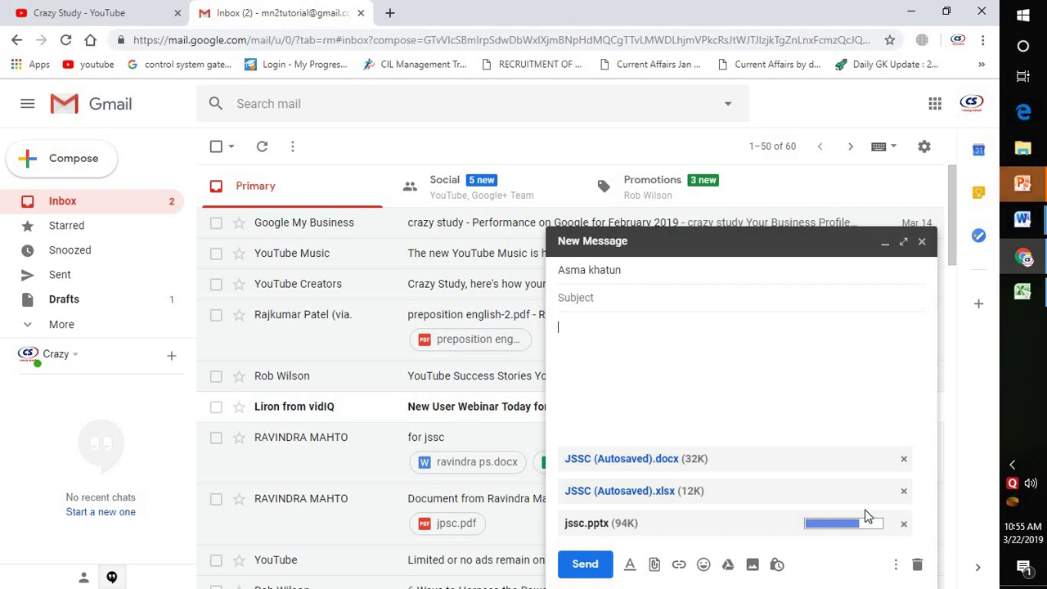
click(586, 564)
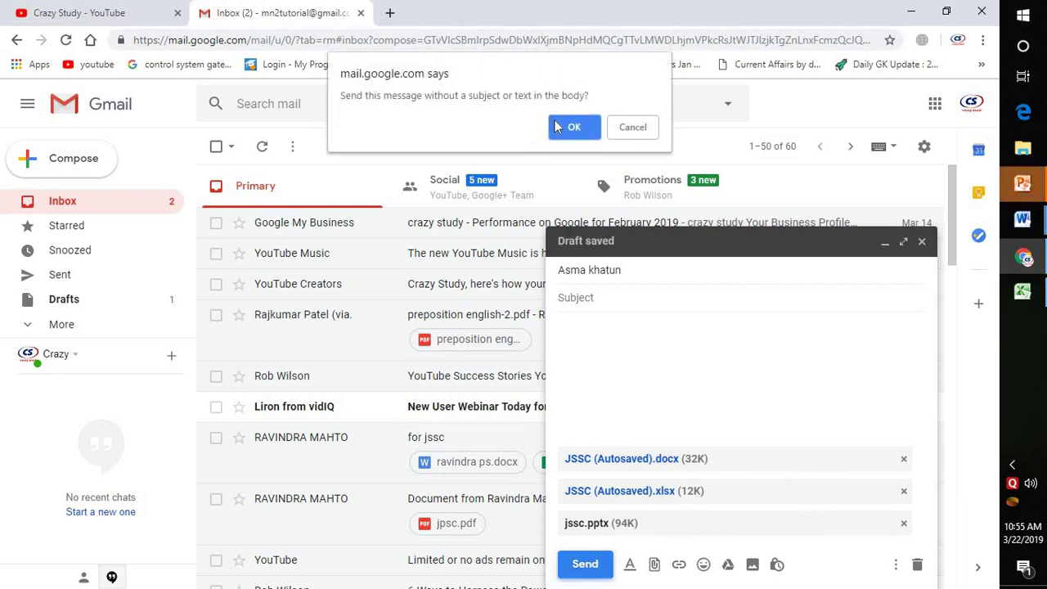
key(Return)
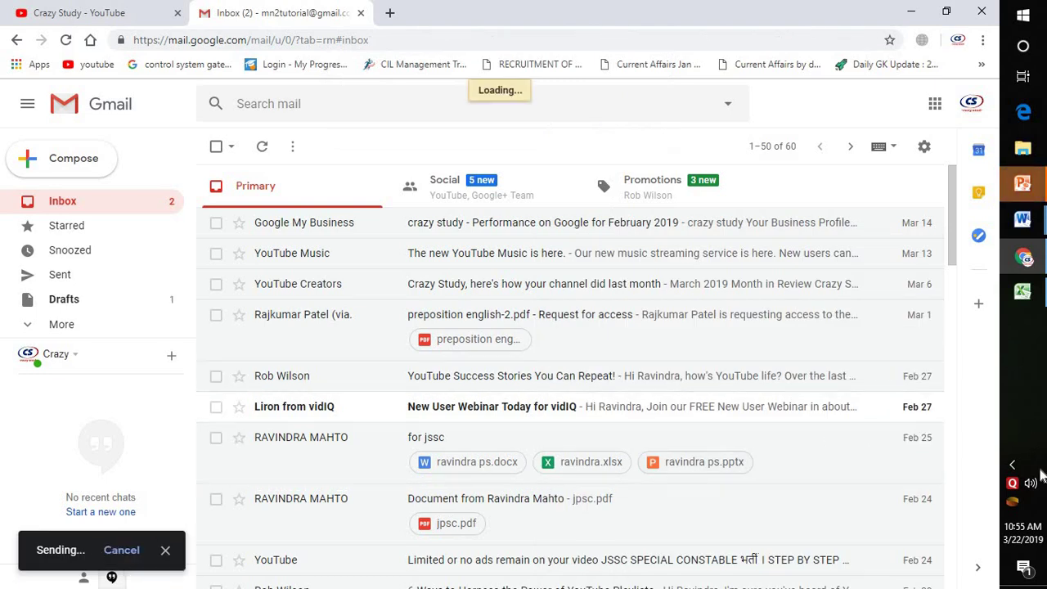
click(1014, 466)
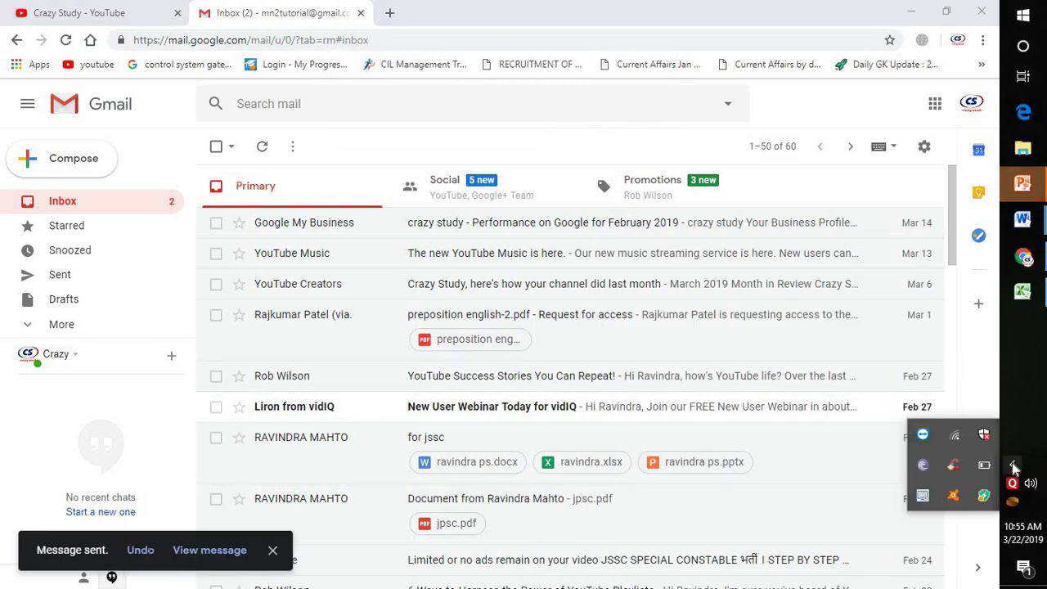
right_click(924, 498)
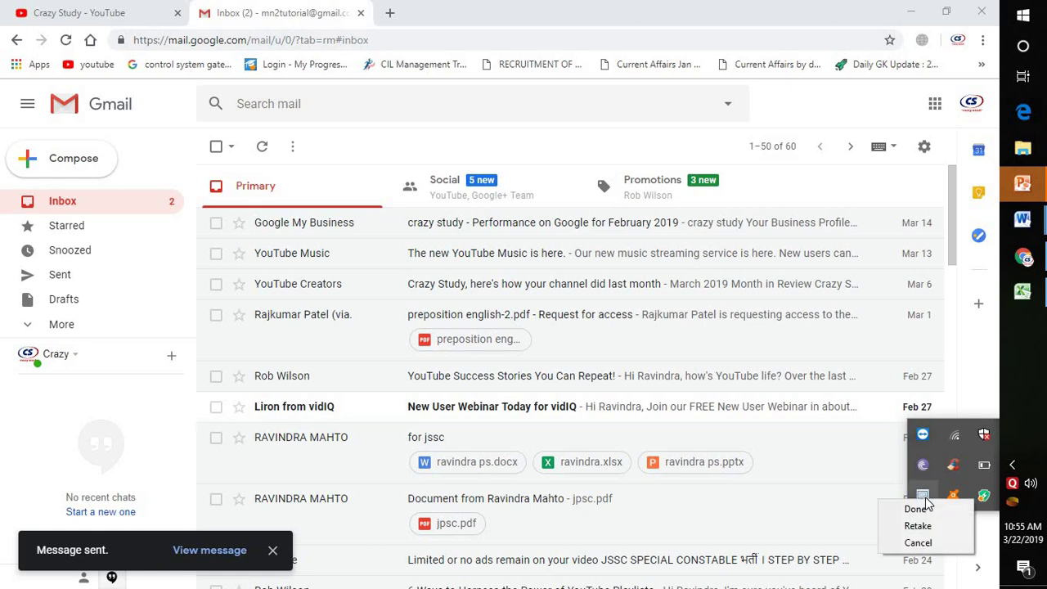